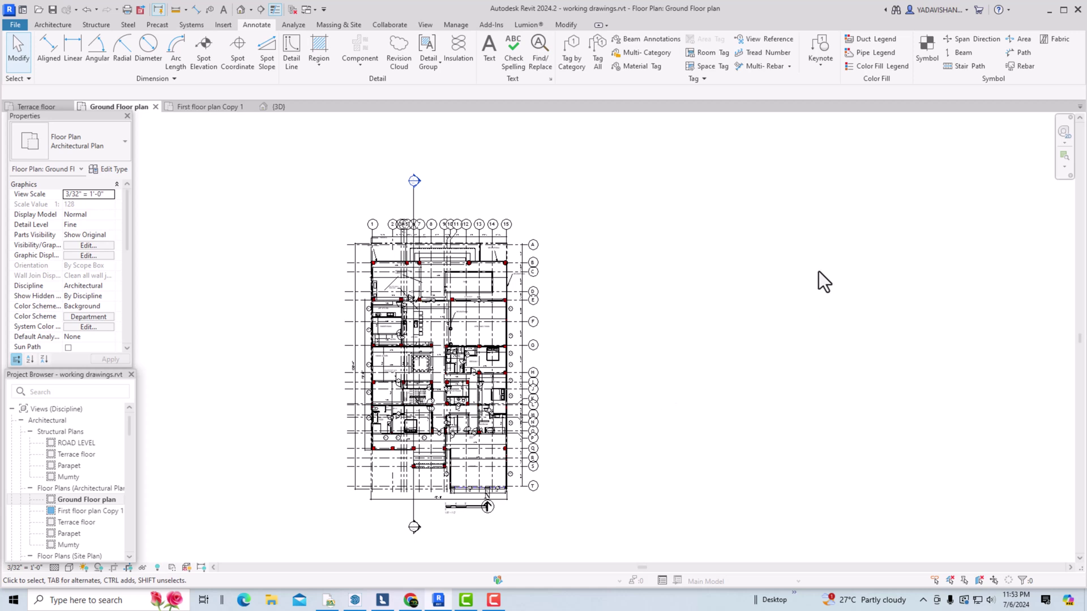
pyautogui.click(53, 24)
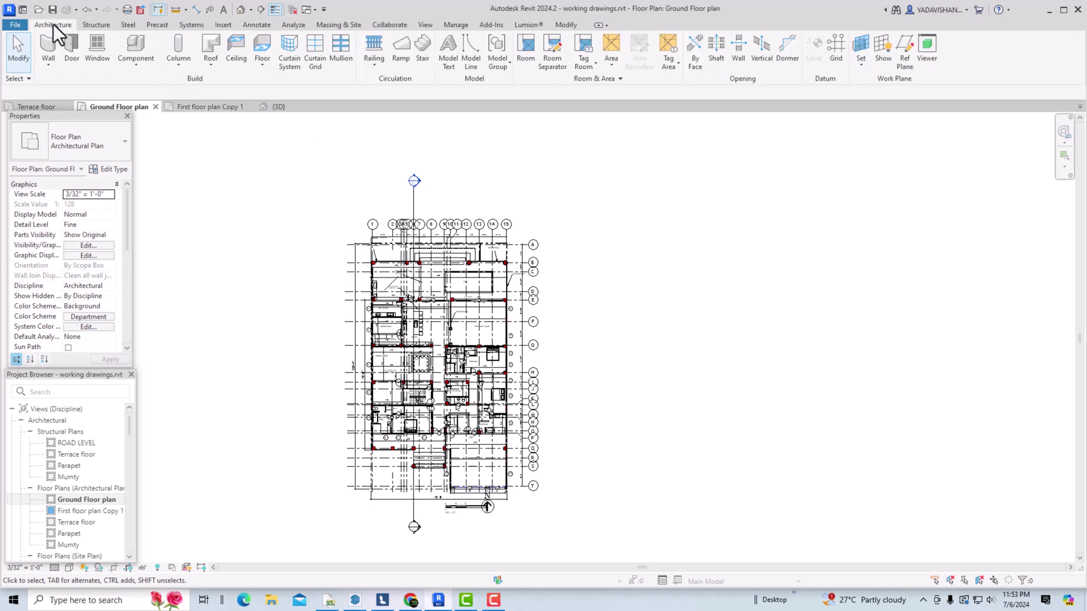
pyautogui.click(426, 25)
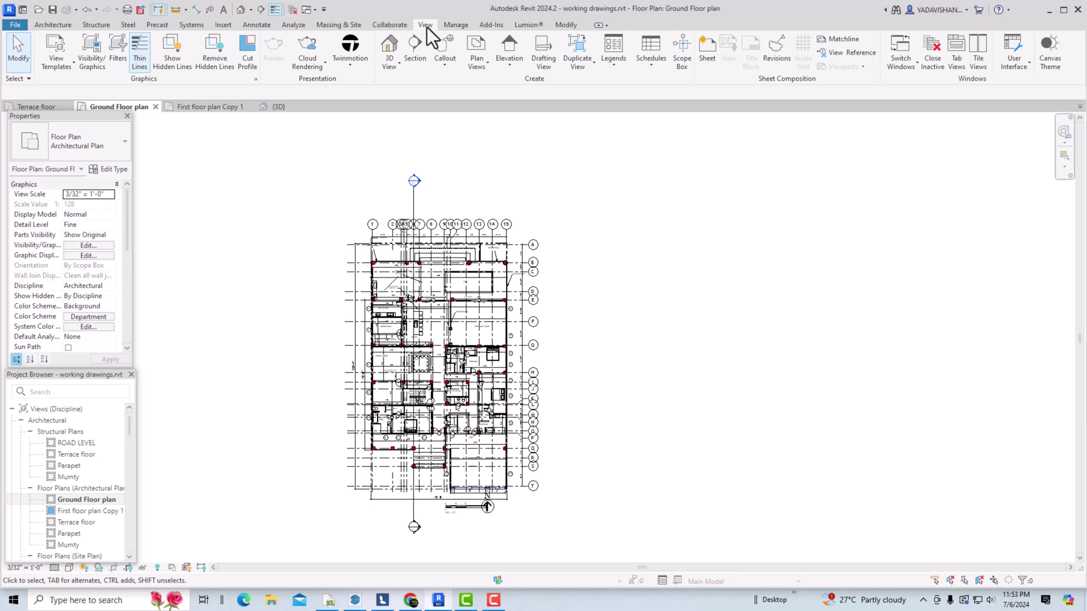
pyautogui.click(619, 68)
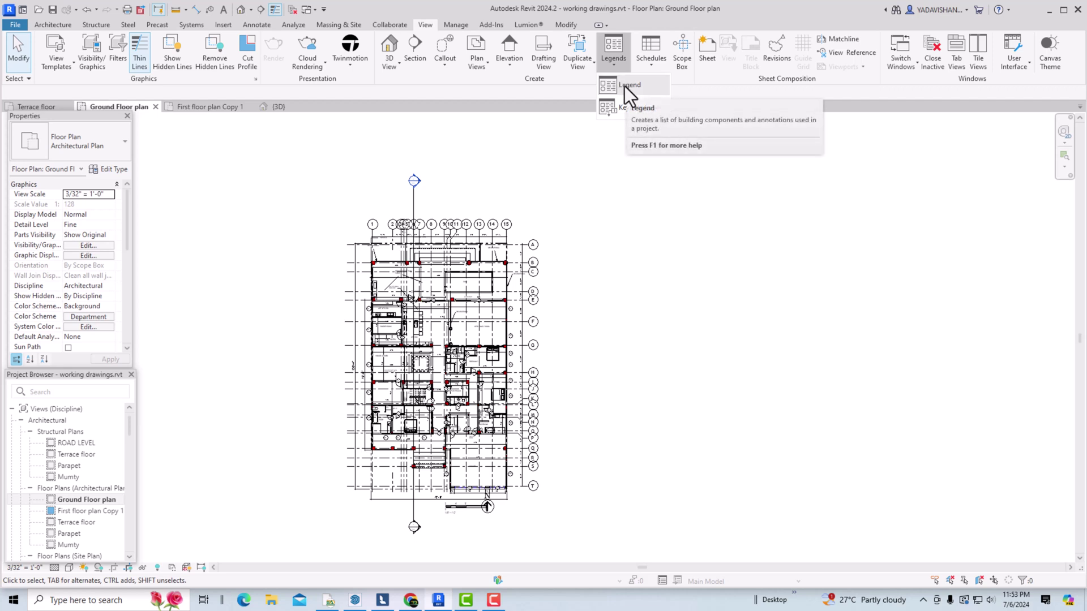
pyautogui.click(624, 87)
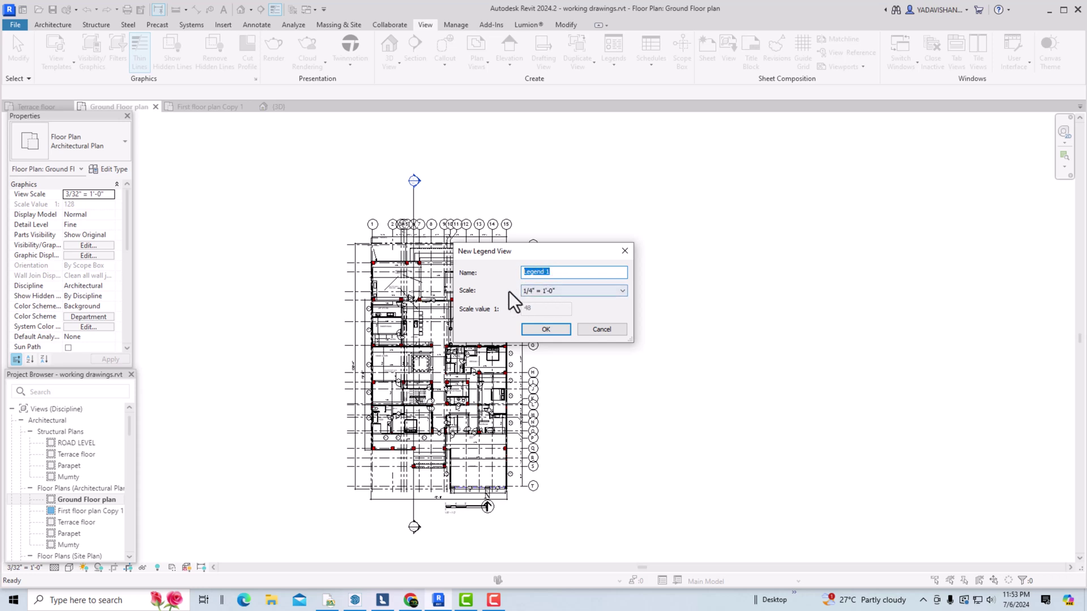
pyautogui.click(555, 290)
pyautogui.click(553, 300)
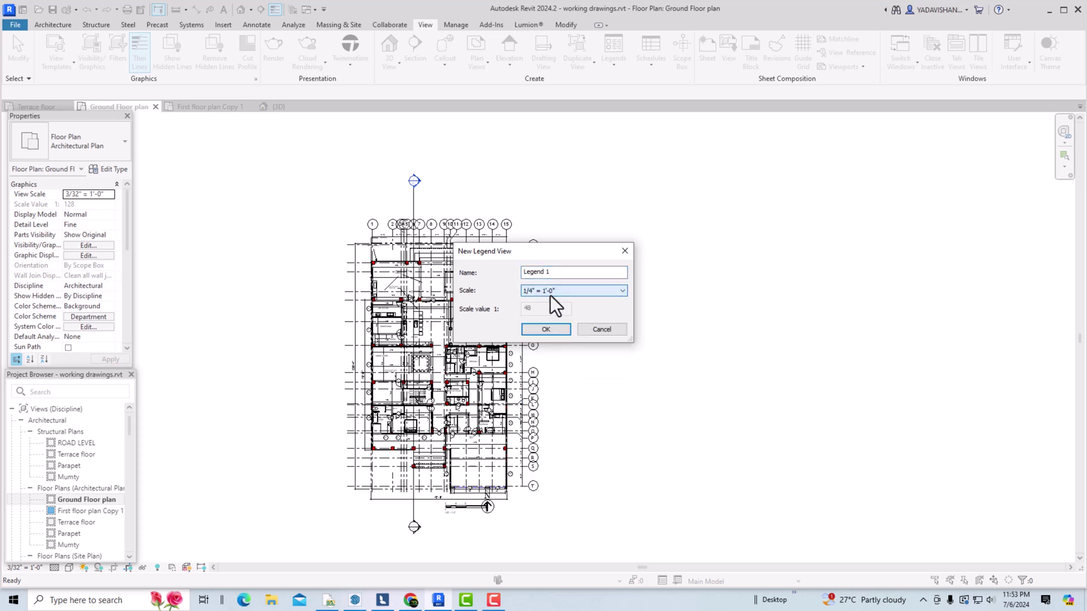
pyautogui.click(624, 251)
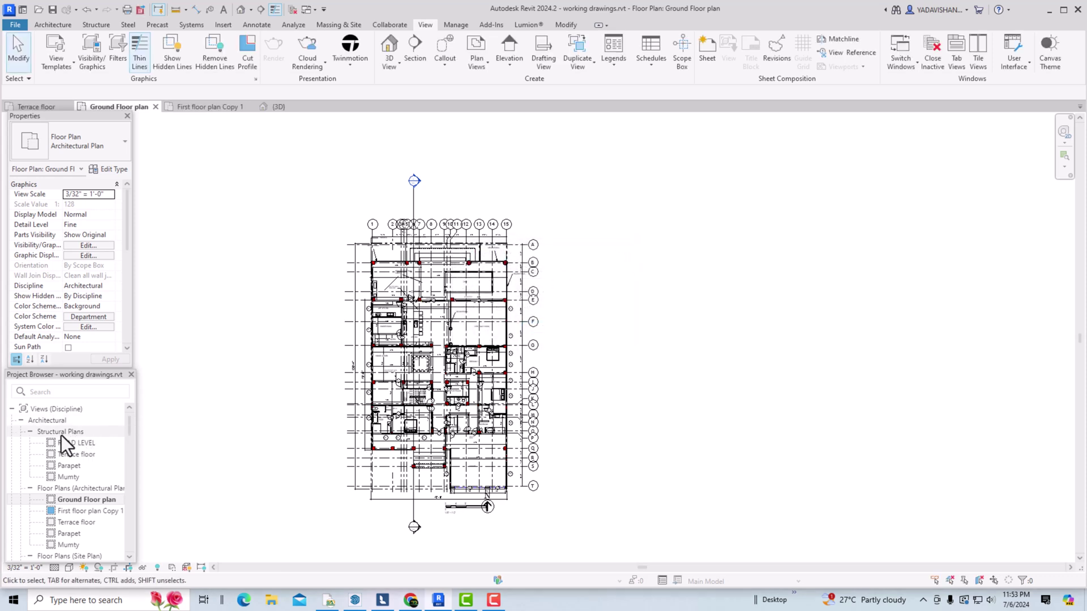
# - Start a new legend view from the project's legends and try to name it WINDOW LEGEND
pyautogui.scroll(-10, 59, 430)
pyautogui.scroll(-2, 60, 432)
pyautogui.scroll(-4, 60, 432)
pyautogui.rightClick(43, 444)
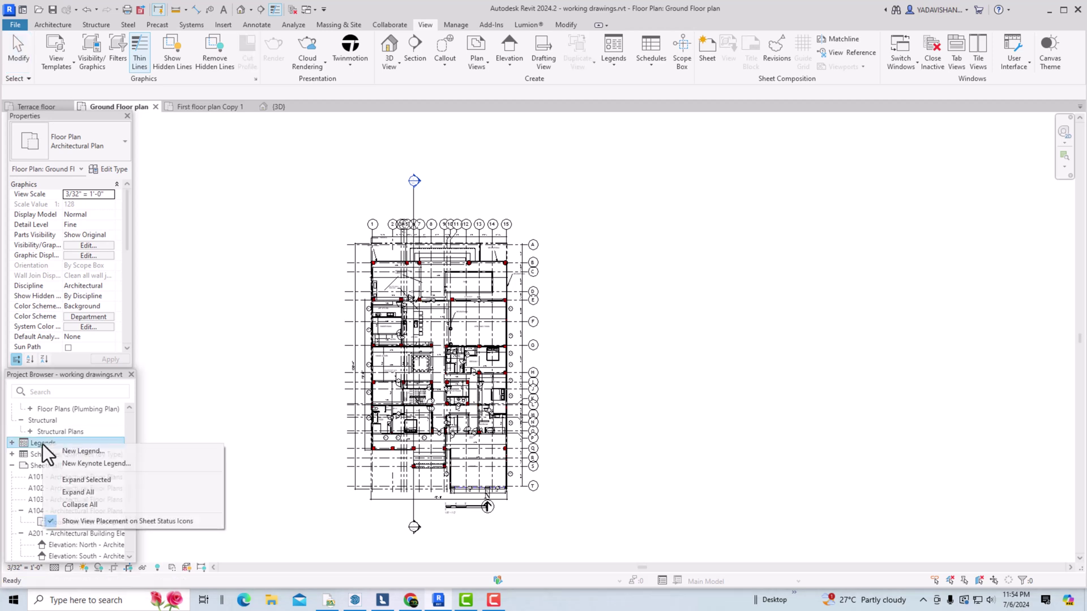
pyautogui.click(85, 451)
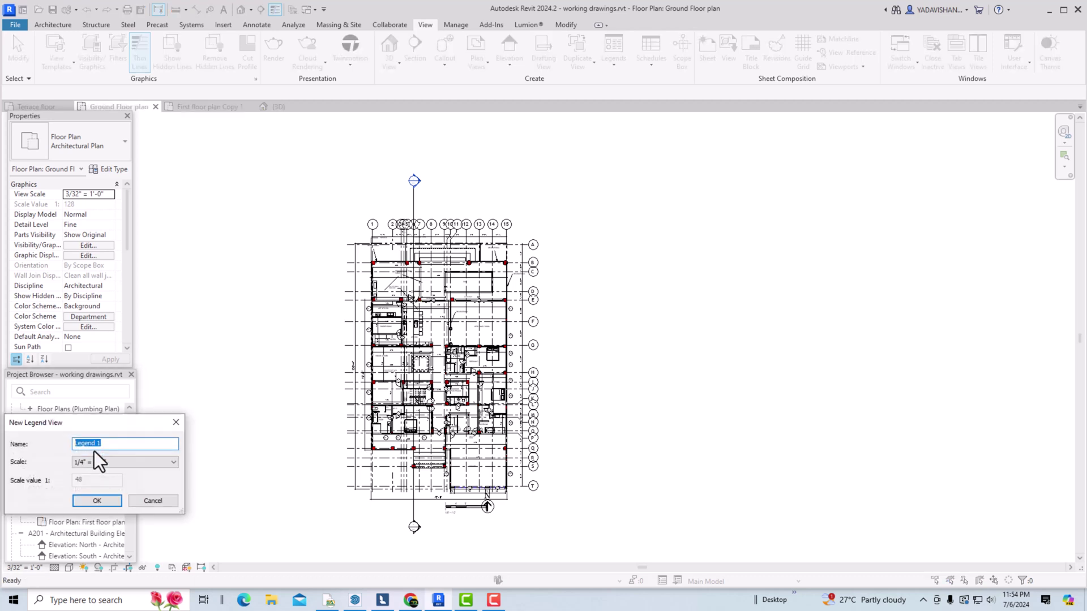
pyautogui.write('WINDOW ')
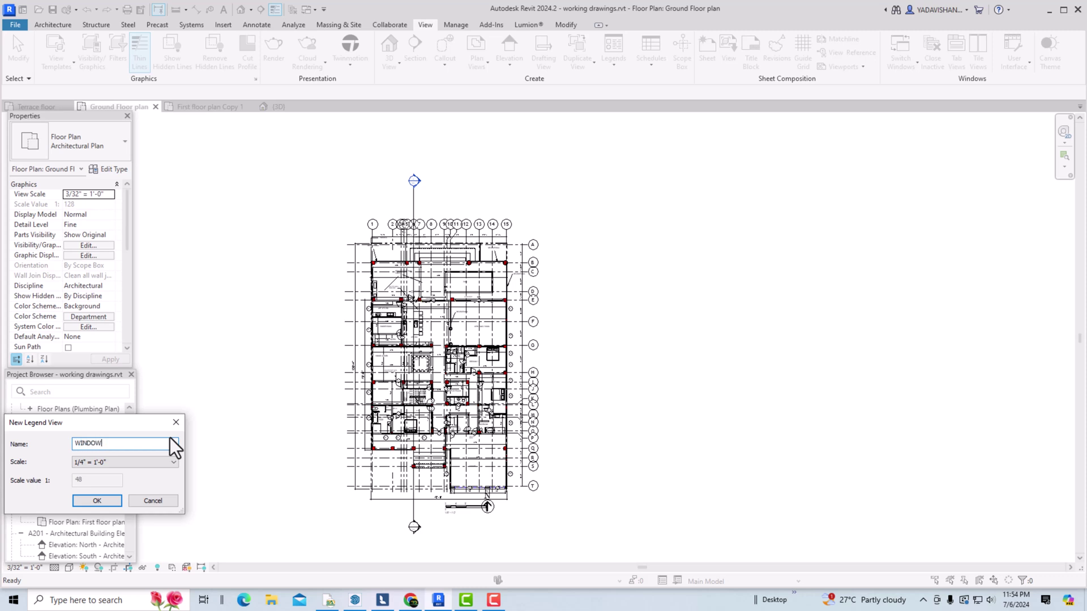
pyautogui.write('LEGEND')
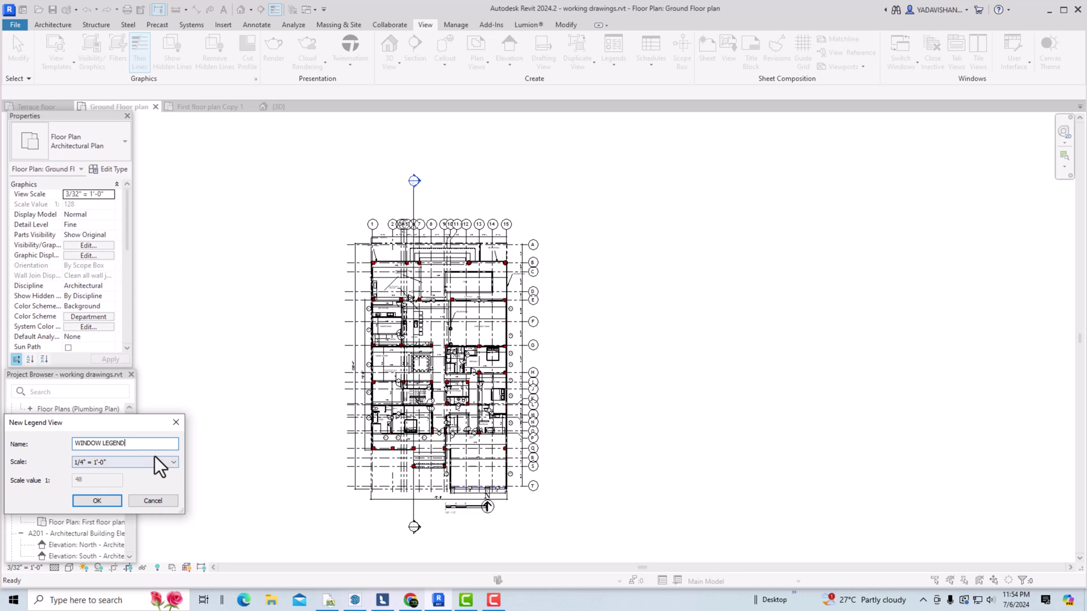
pyautogui.click(97, 501)
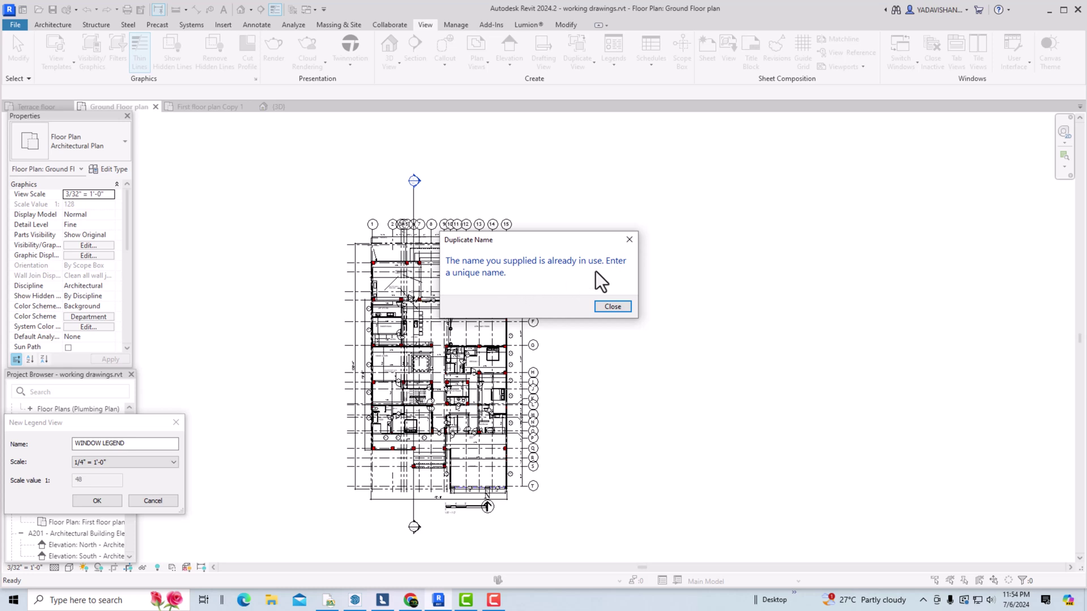
pyautogui.click(629, 239)
# - Change the new legend's name to NEW WINDOW LEGEND and create the view
pyautogui.click(103, 443)
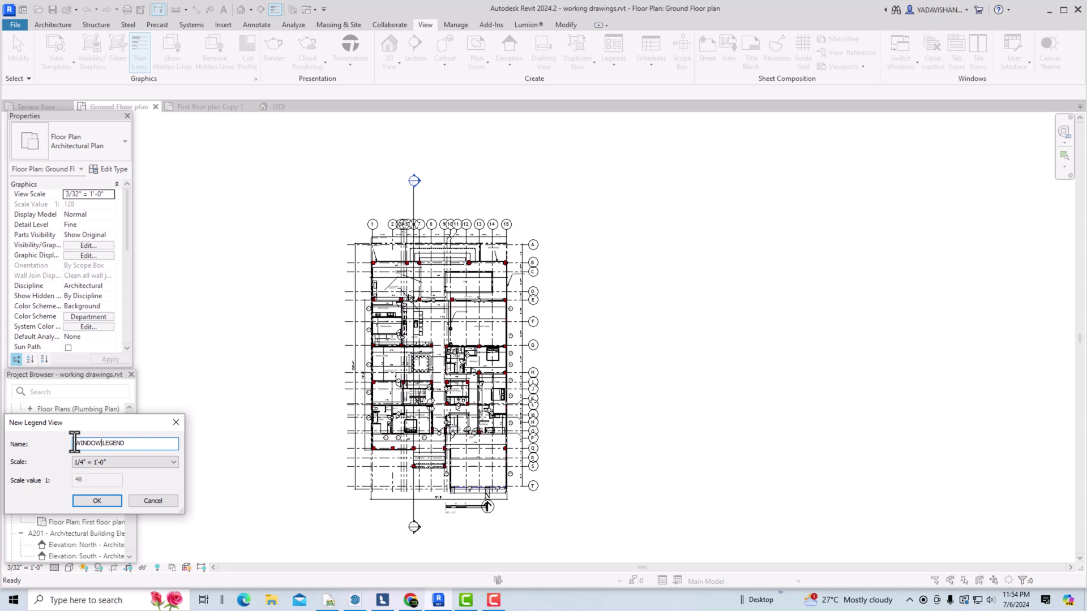
pyautogui.click(75, 443)
pyautogui.write('NEW')
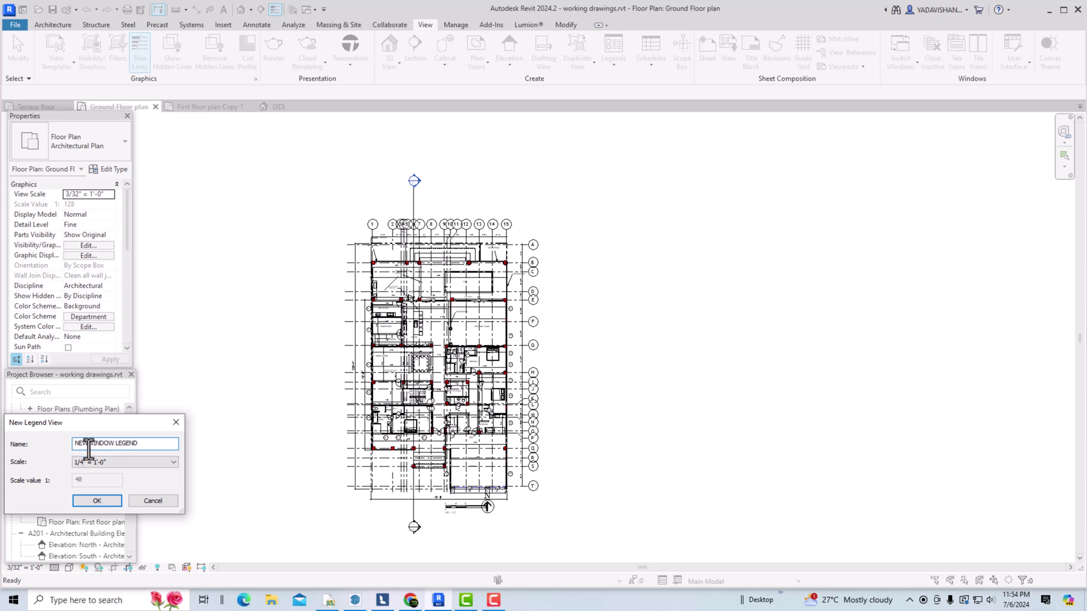
pyautogui.click(96, 501)
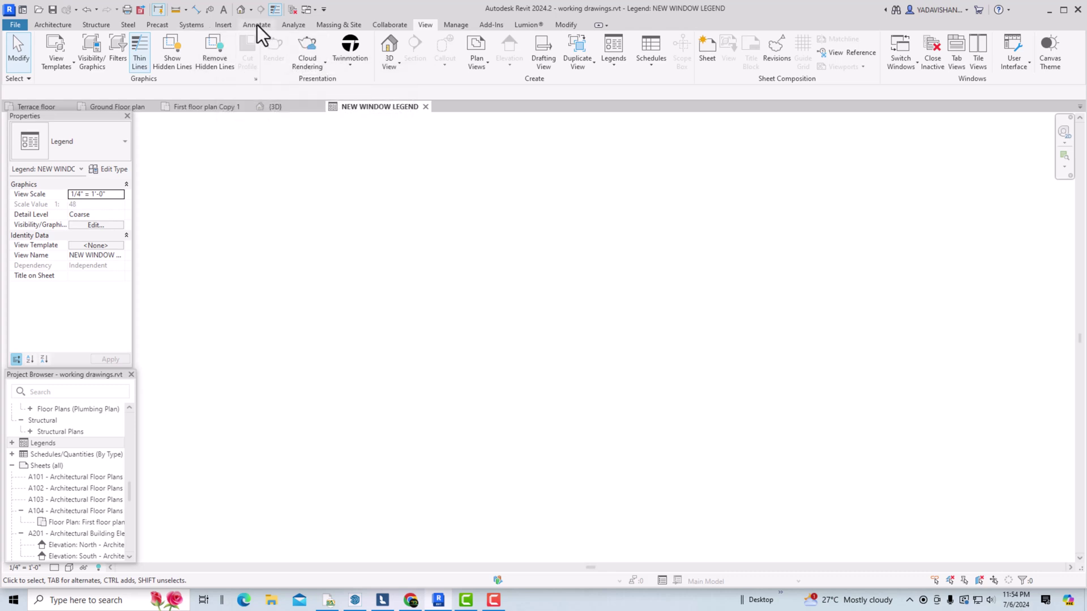
# - Place one legend component with the preset Exhaust Grill family near the middle of the empty legend view
pyautogui.click(51, 25)
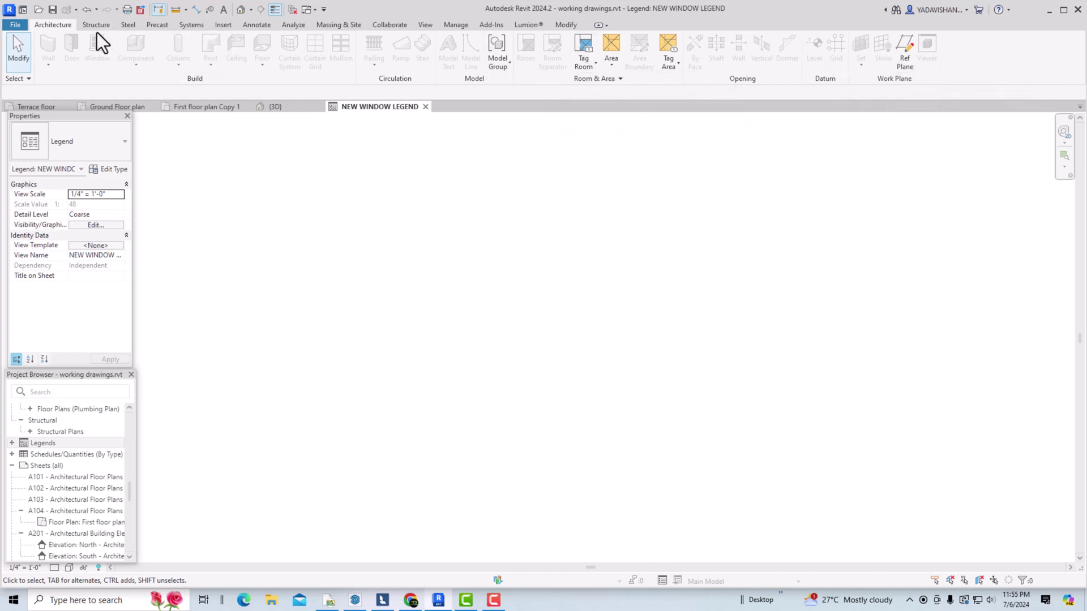
pyautogui.click(256, 25)
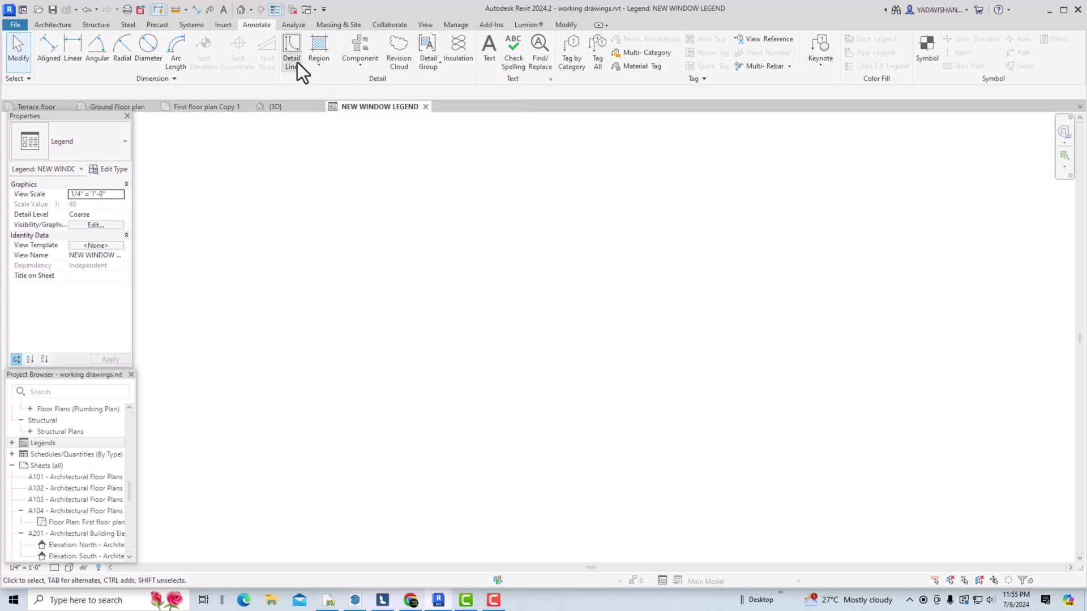
pyautogui.click(360, 66)
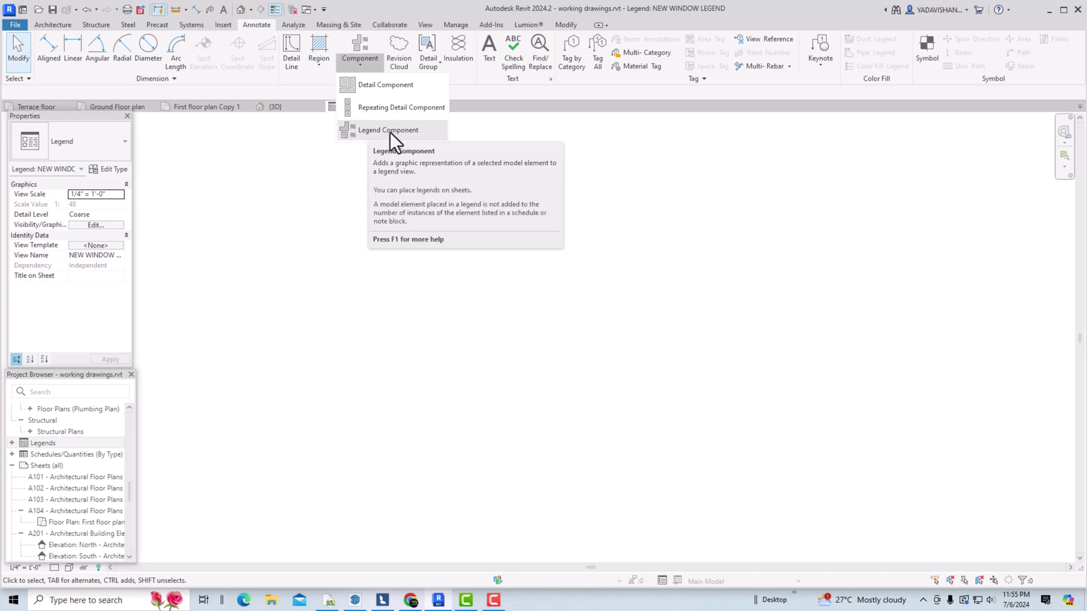
pyautogui.click(389, 130)
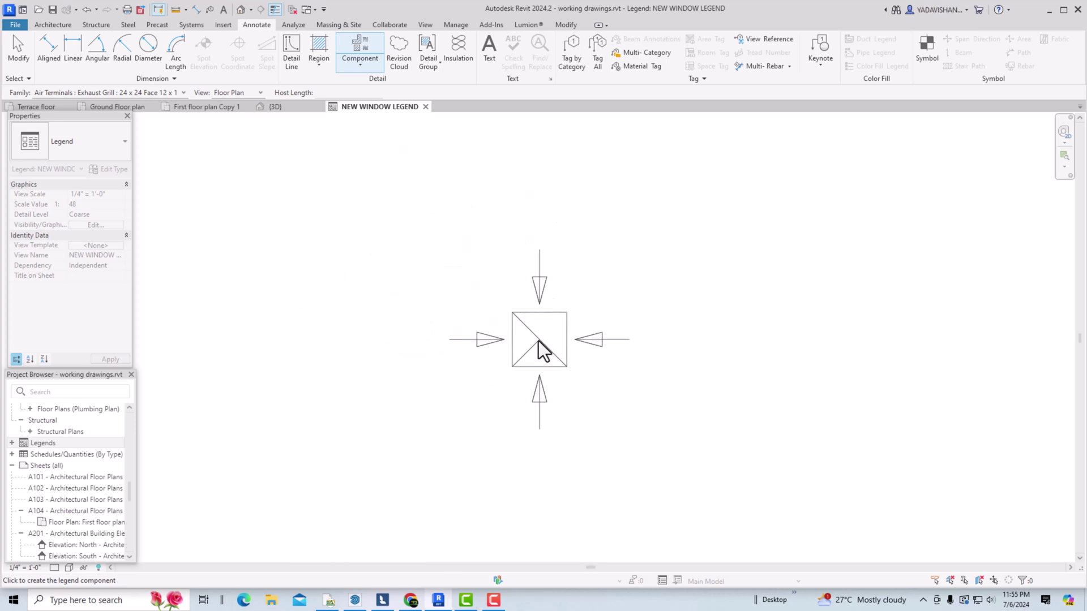
pyautogui.click(545, 326)
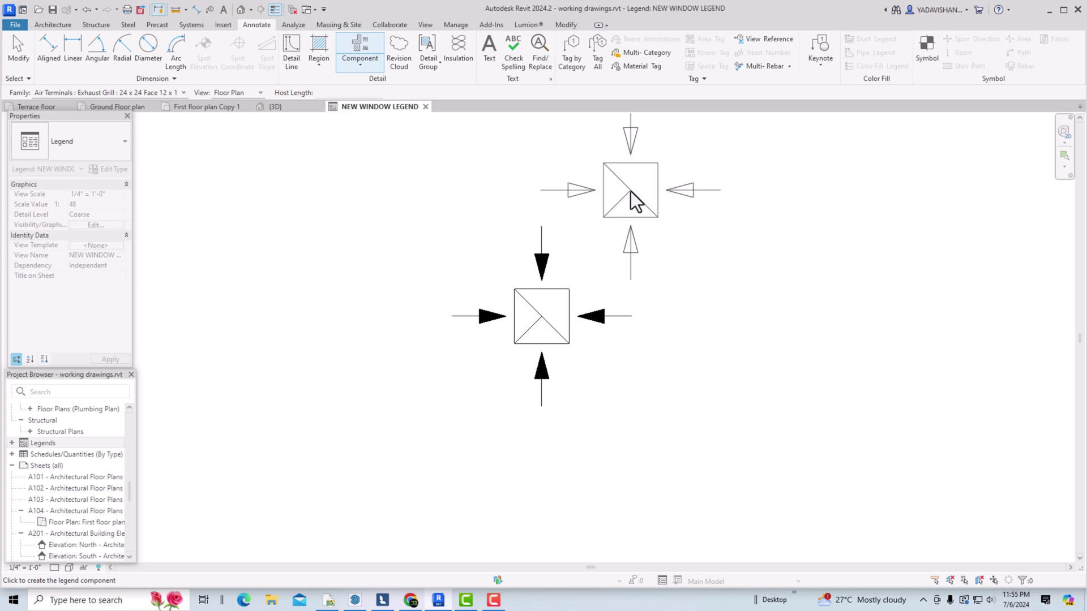
pyautogui.press('Escape')
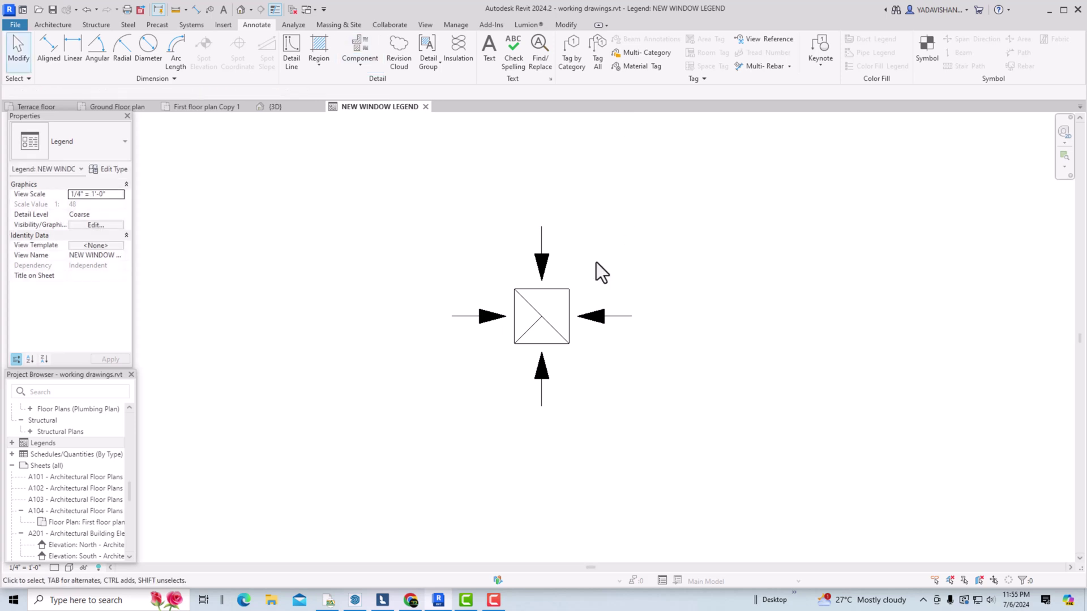
# - Change the placed legend component's family to Windows : Window-Casement-Double : 34" x 36"
pyautogui.click(541, 322)
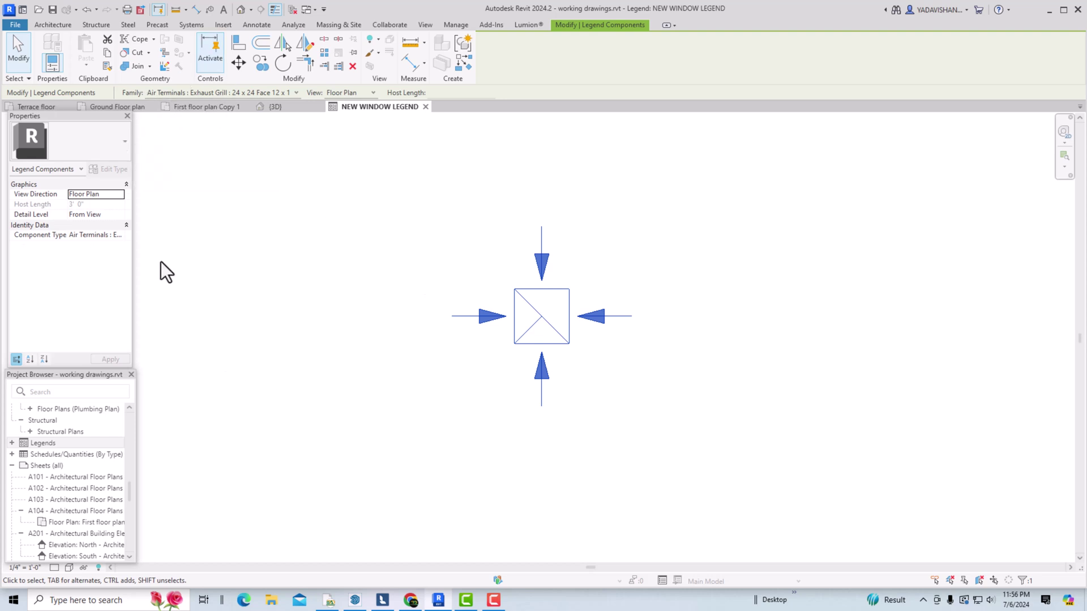
pyautogui.click(295, 95)
pyautogui.scroll(-20, 287, 193)
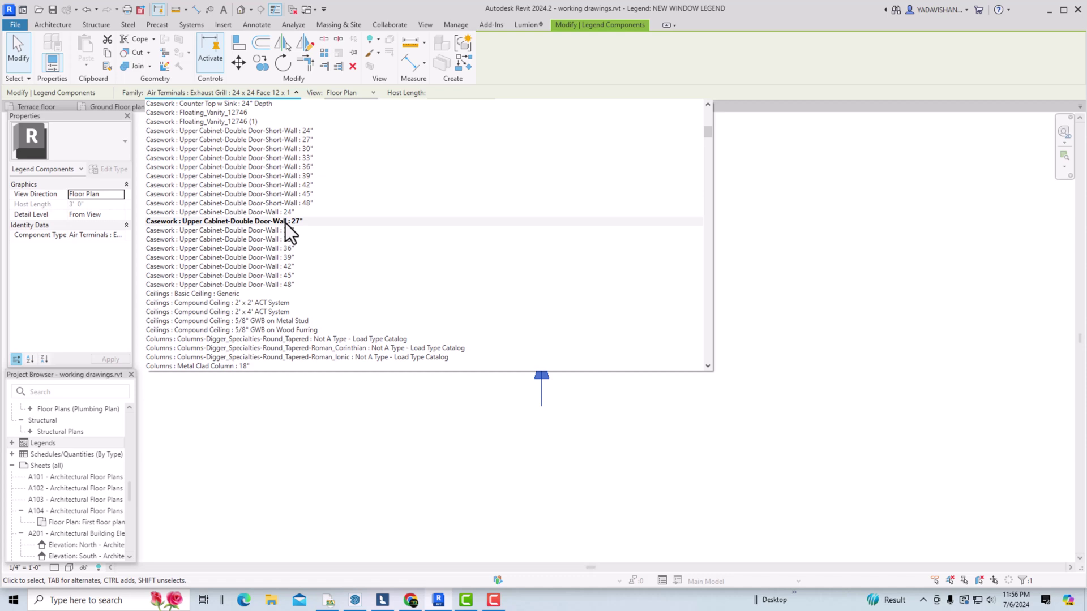
pyautogui.scroll(-20, 297, 253)
pyautogui.moveTo(705, 156); pyautogui.dragTo(705, 338)
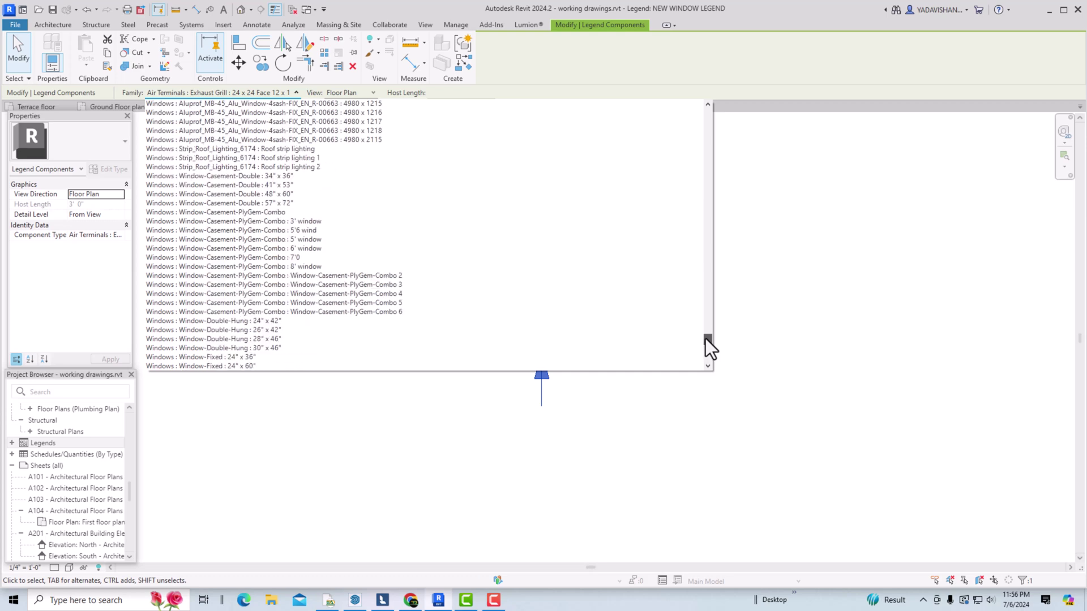
pyautogui.click(201, 179)
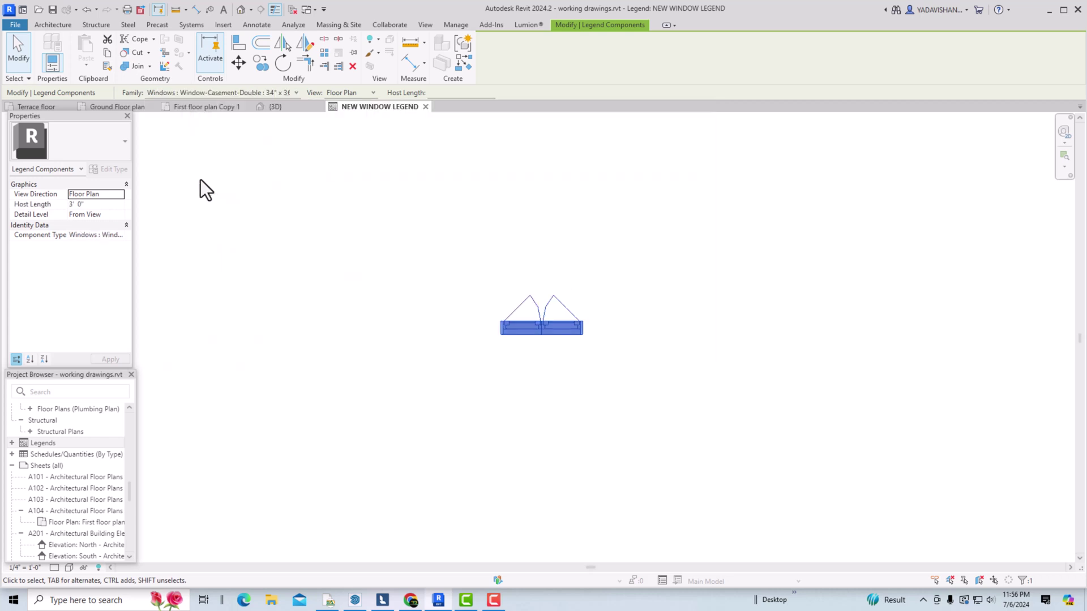
pyautogui.scroll(4, 627, 354)
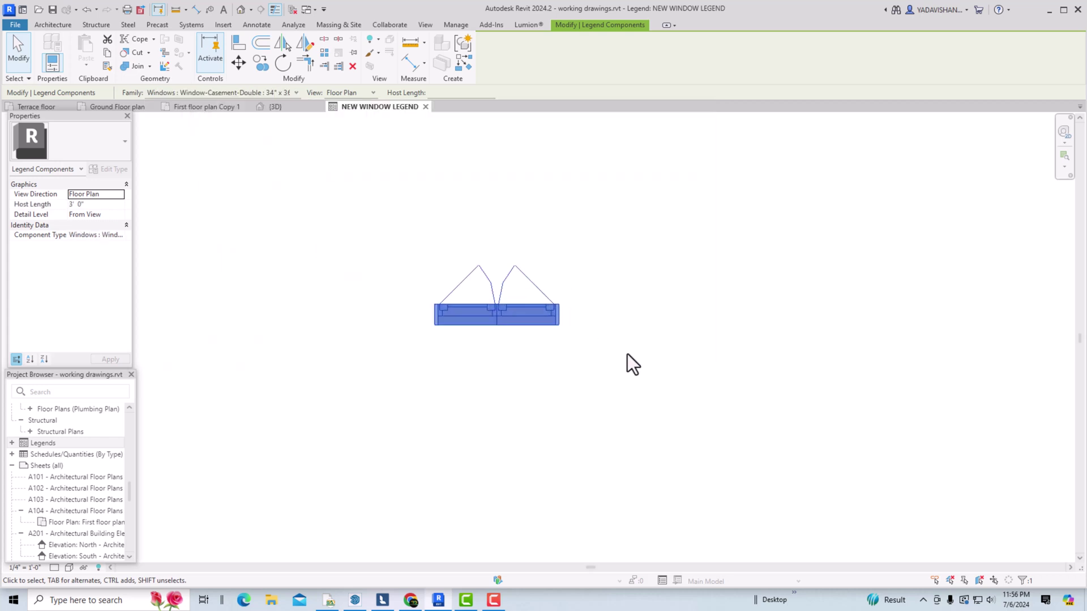
pyautogui.click(576, 235)
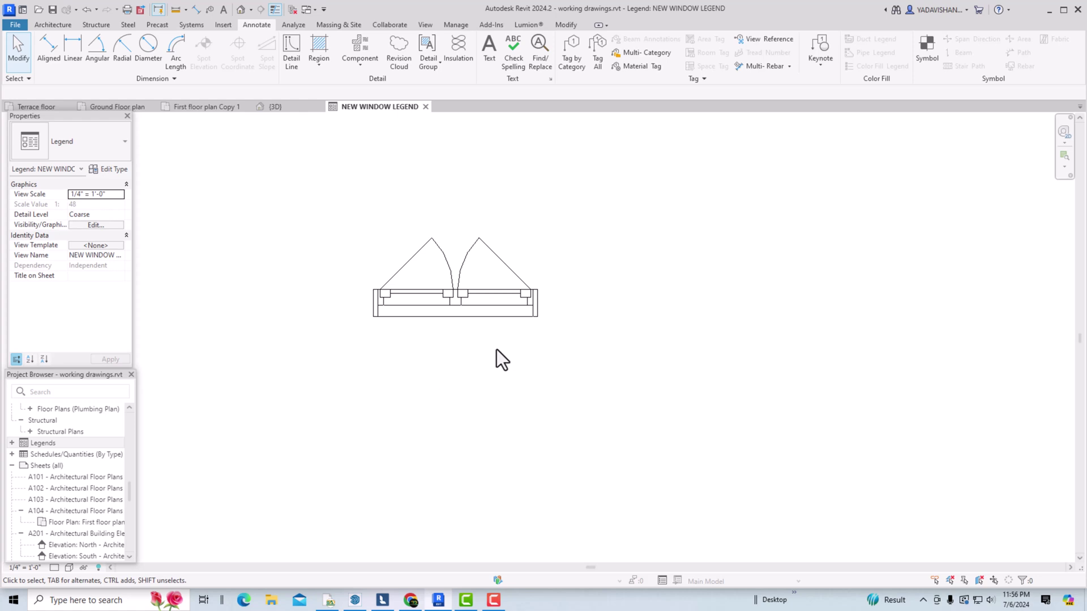
# - Set the casement window component's view direction to Elevation : Front
pyautogui.click(480, 304)
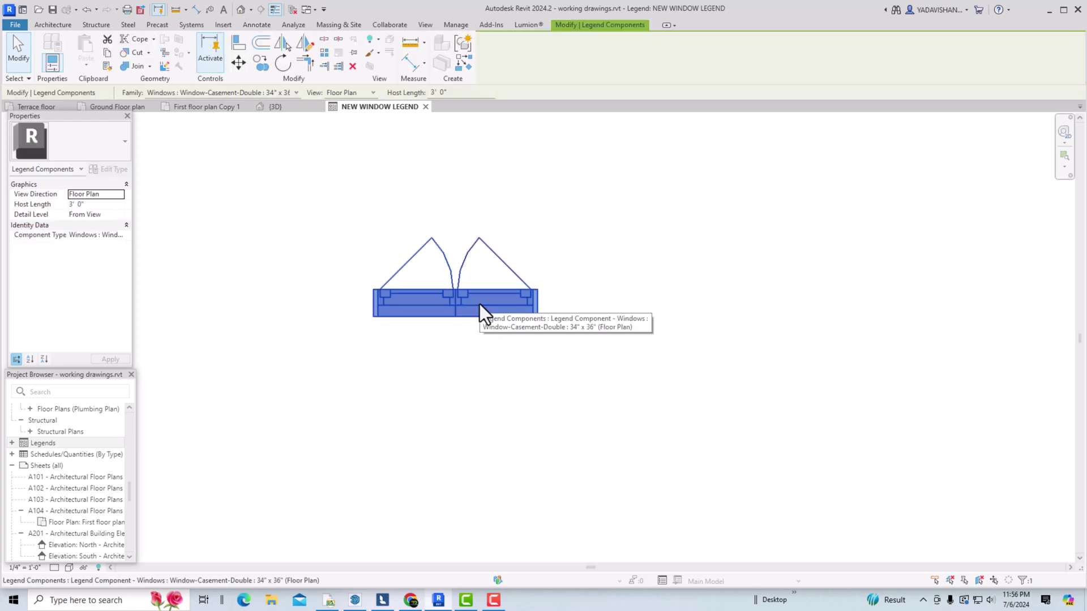
pyautogui.click(365, 94)
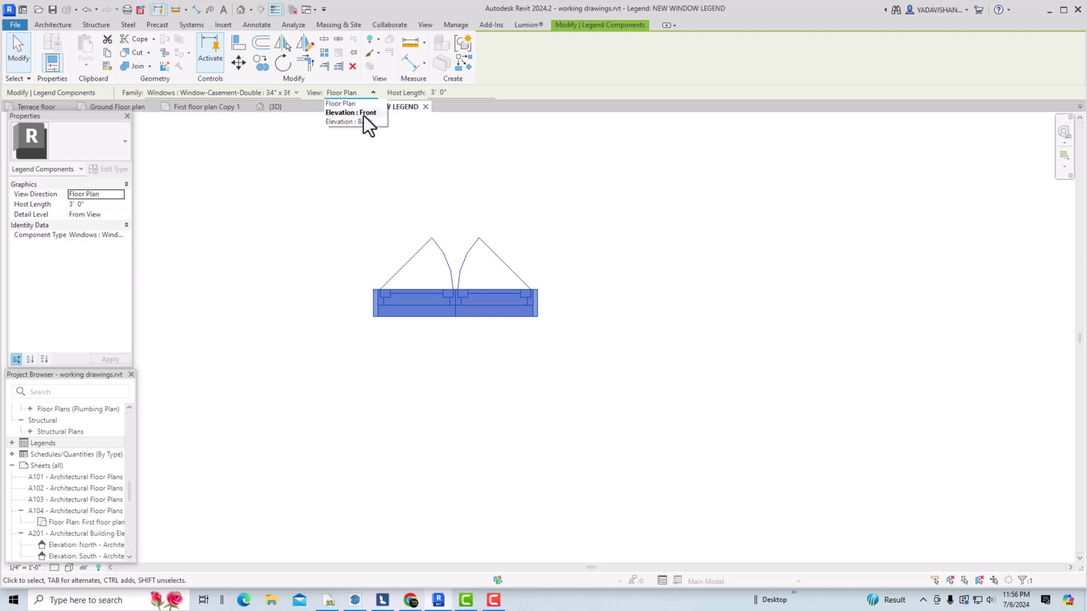
pyautogui.click(363, 113)
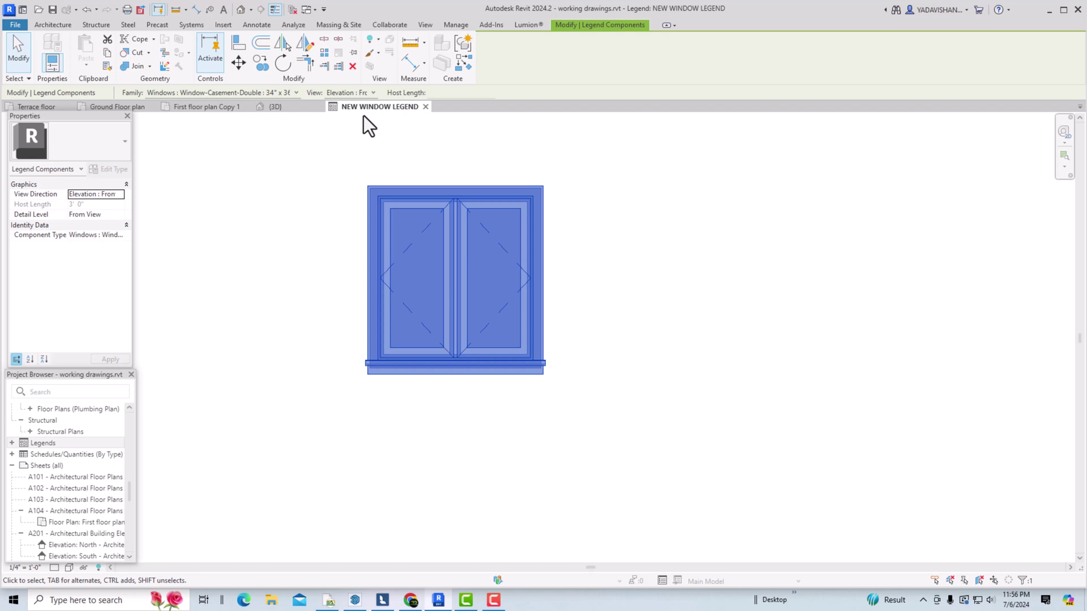
pyautogui.click(621, 247)
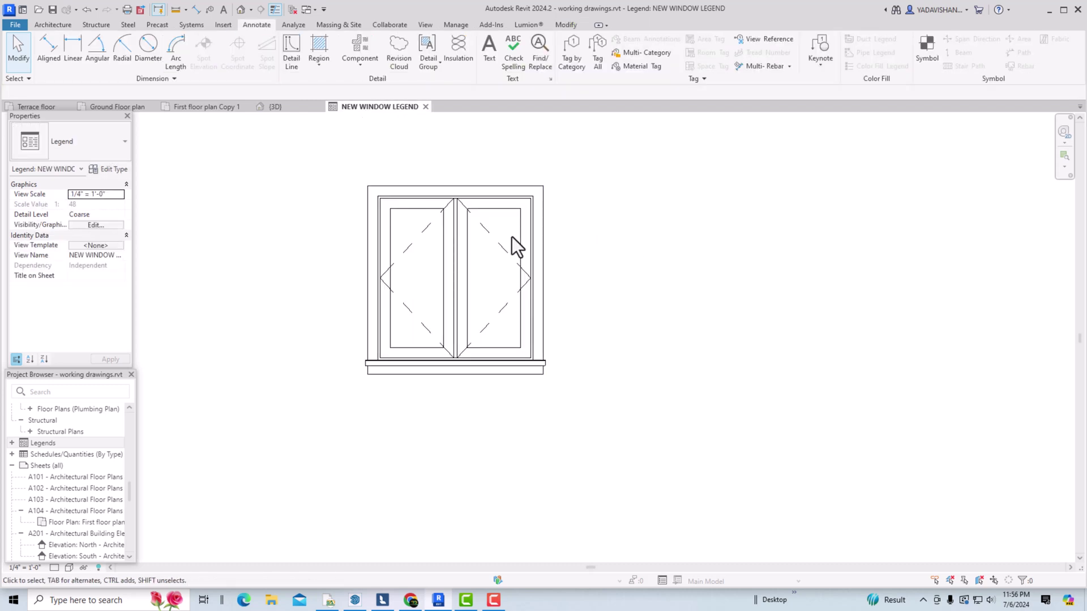
pyautogui.click(521, 233)
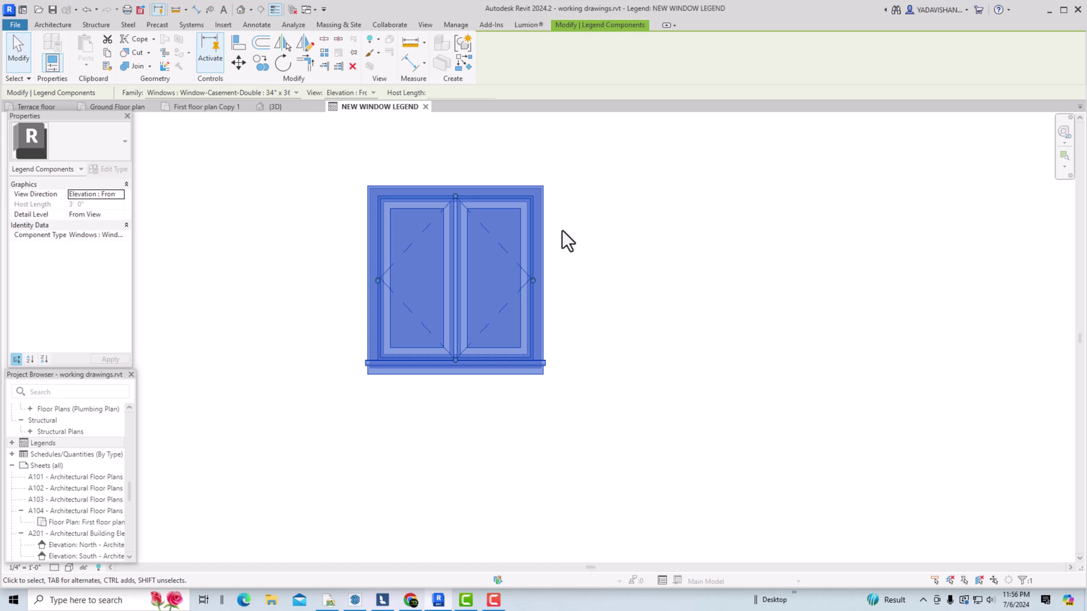
pyautogui.click(698, 280)
# - Draw a detail-line rectangle about 19'-5" wide and 1'-4" high above the casement window as a header strip
pyautogui.scroll(-2, 595, 370)
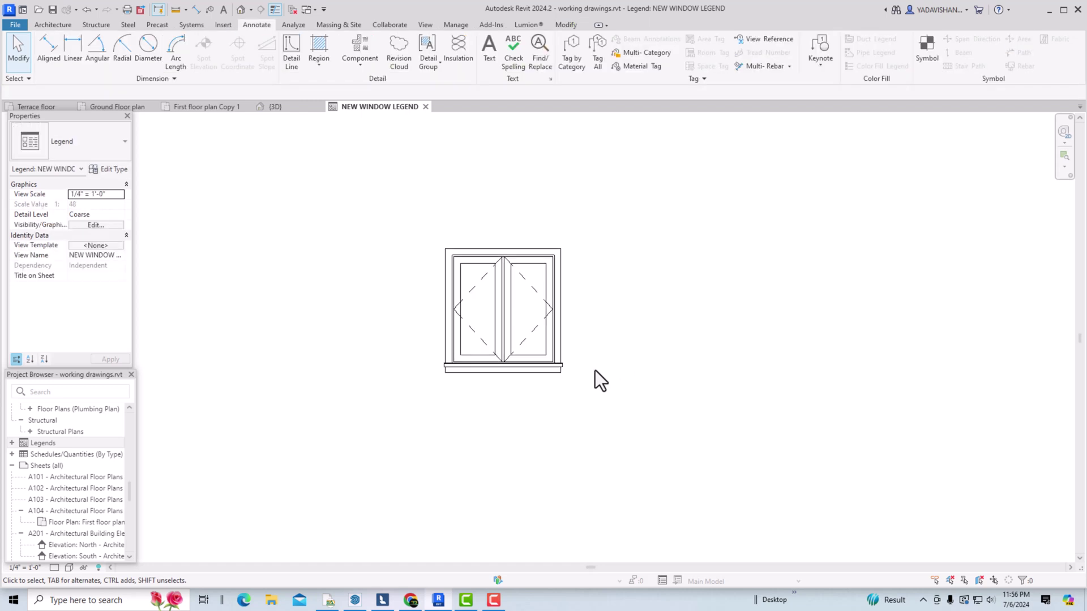
pyautogui.scroll(-2, 515, 258)
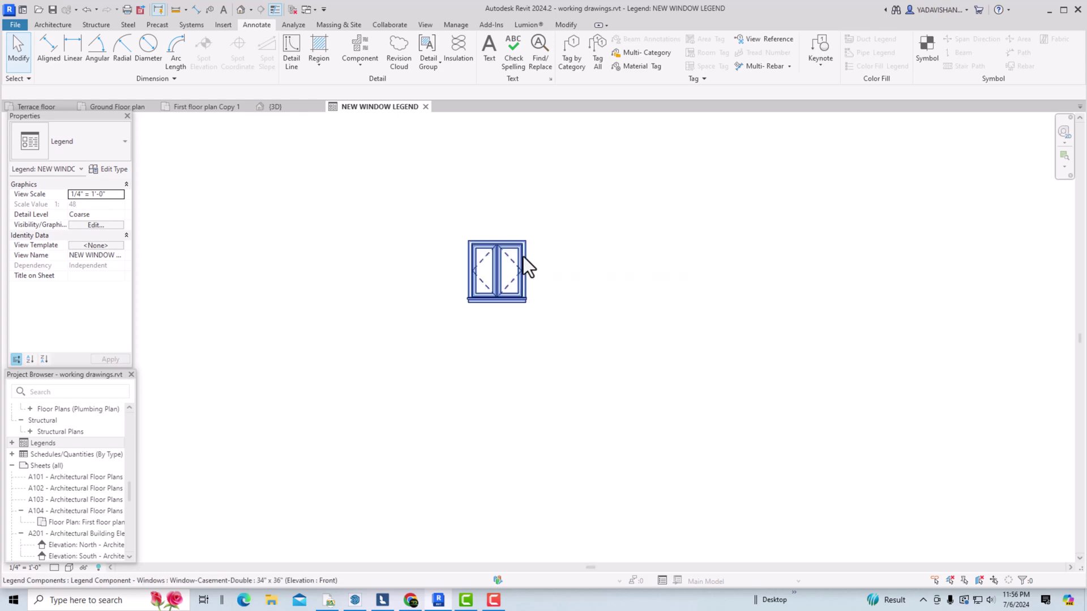
pyautogui.click(294, 55)
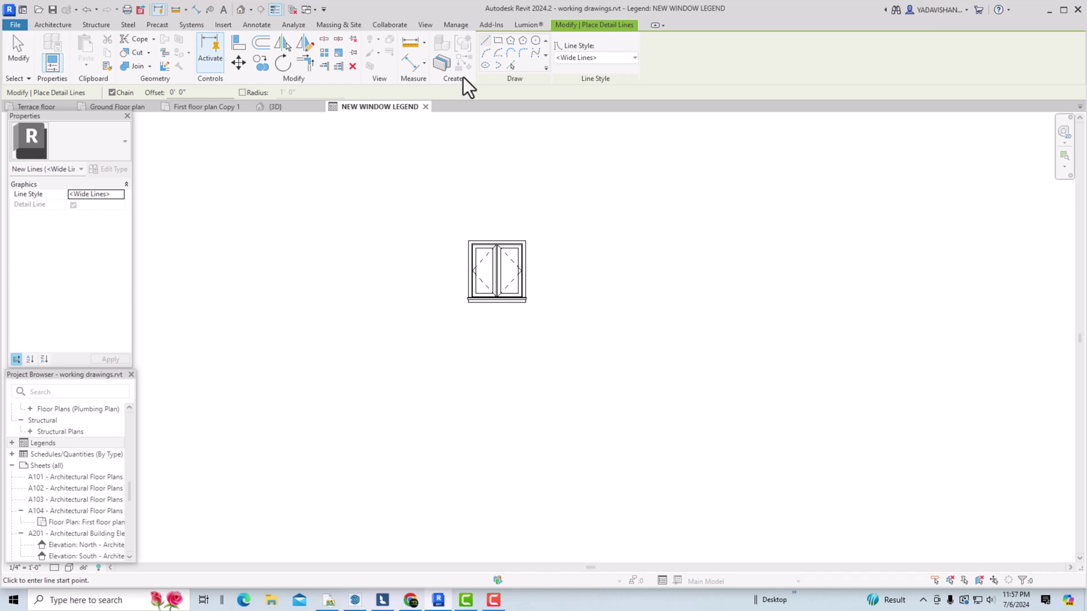
pyautogui.click(498, 40)
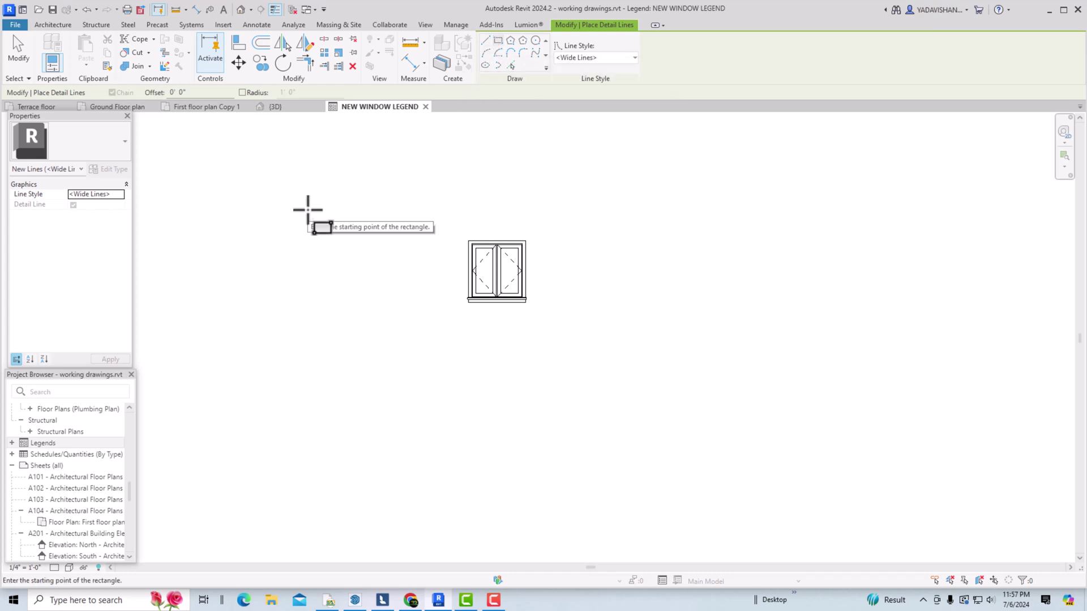
pyautogui.click(308, 209)
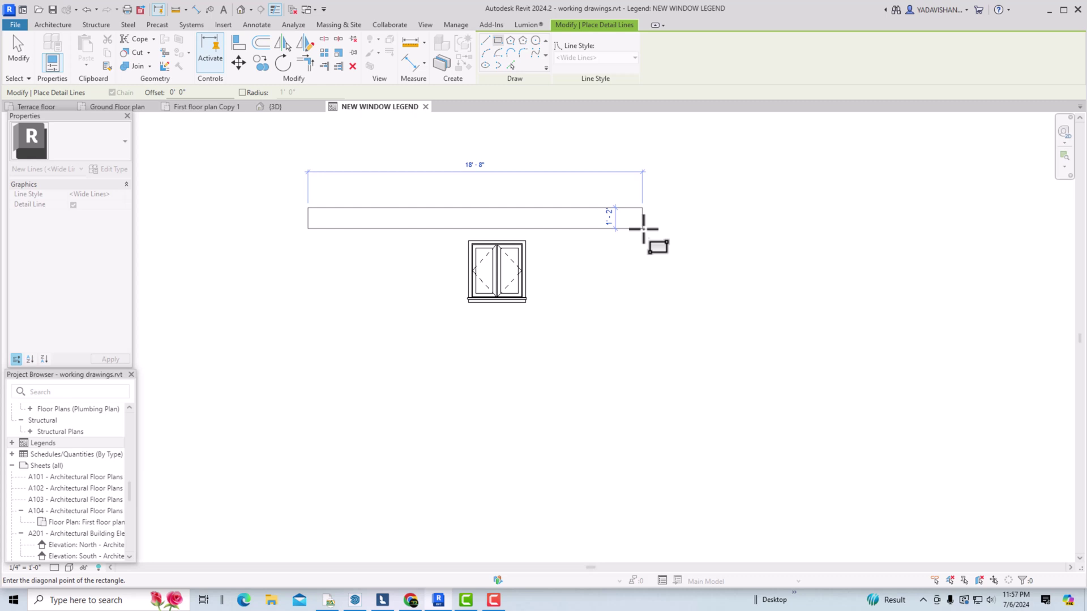
pyautogui.click(655, 232)
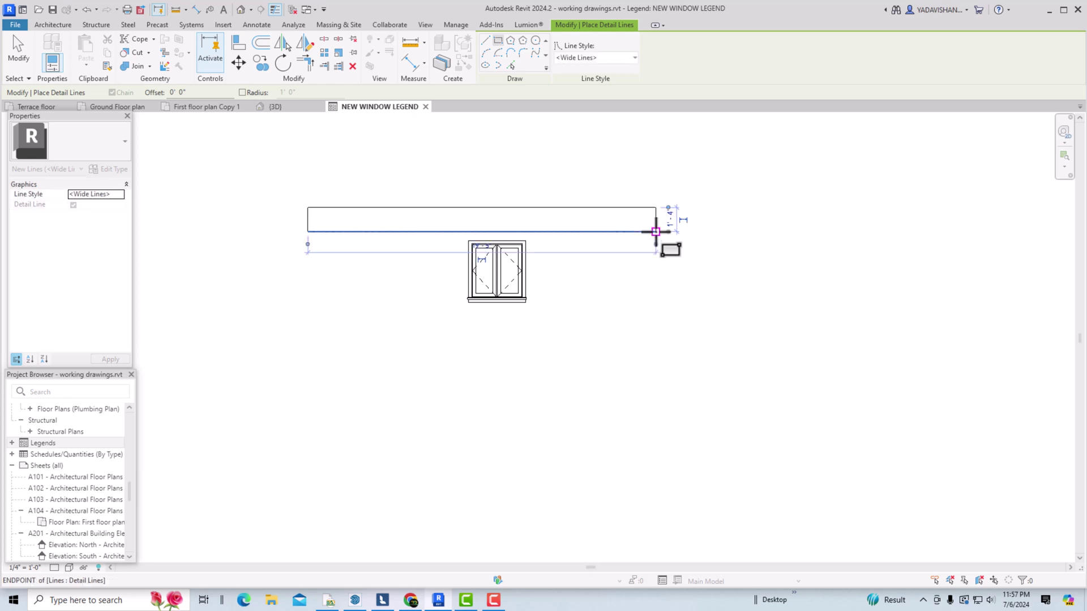
pyautogui.press('Escape')
pyautogui.press('Escape')
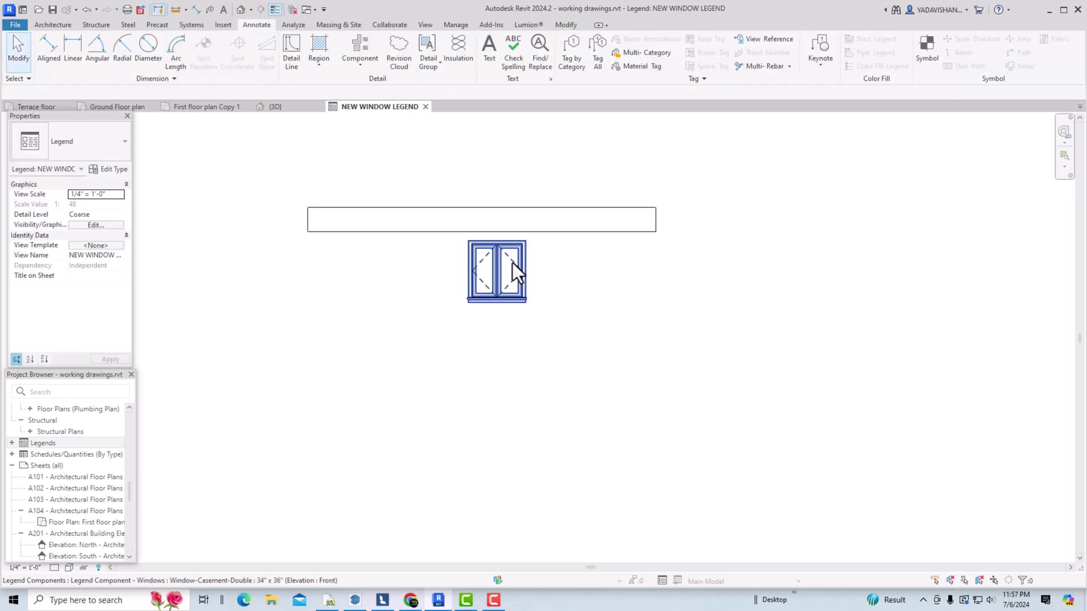
# - Move the casement window component to just beneath the right end of the header strip
pyautogui.click(510, 261)
pyautogui.keyDown('ctrl'); pyautogui.moveTo(506, 258); pyautogui.dragTo(614, 254); pyautogui.keyUp('ctrl')
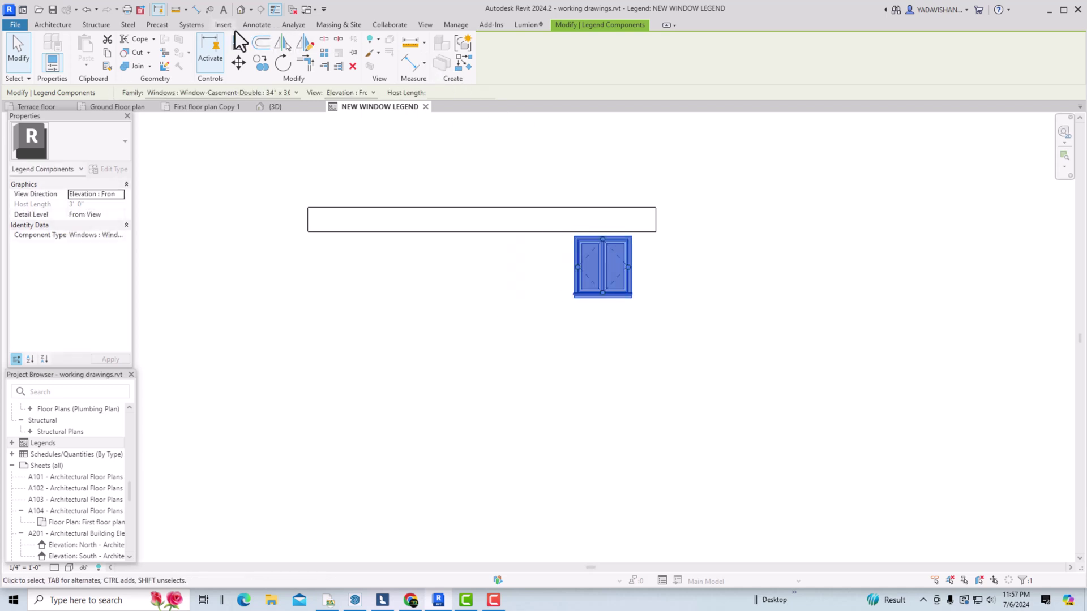
# - Draw a vertical detail line down from the strip's lower-right corner and enclose a full-width row about 4'-11" high below the strip
pyautogui.click(249, 25)
pyautogui.click(291, 57)
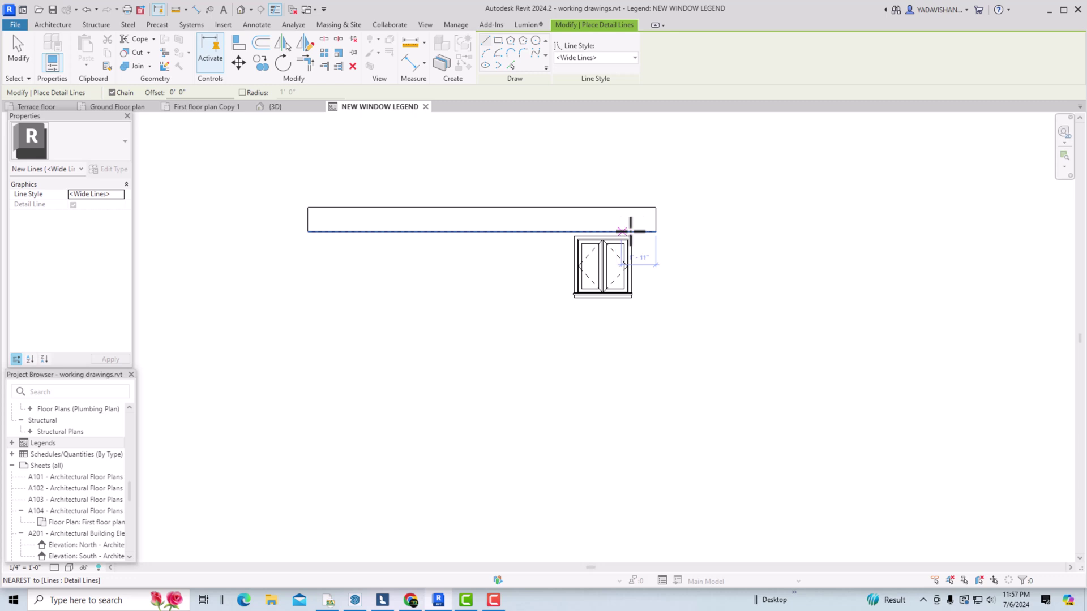
pyautogui.click(655, 231)
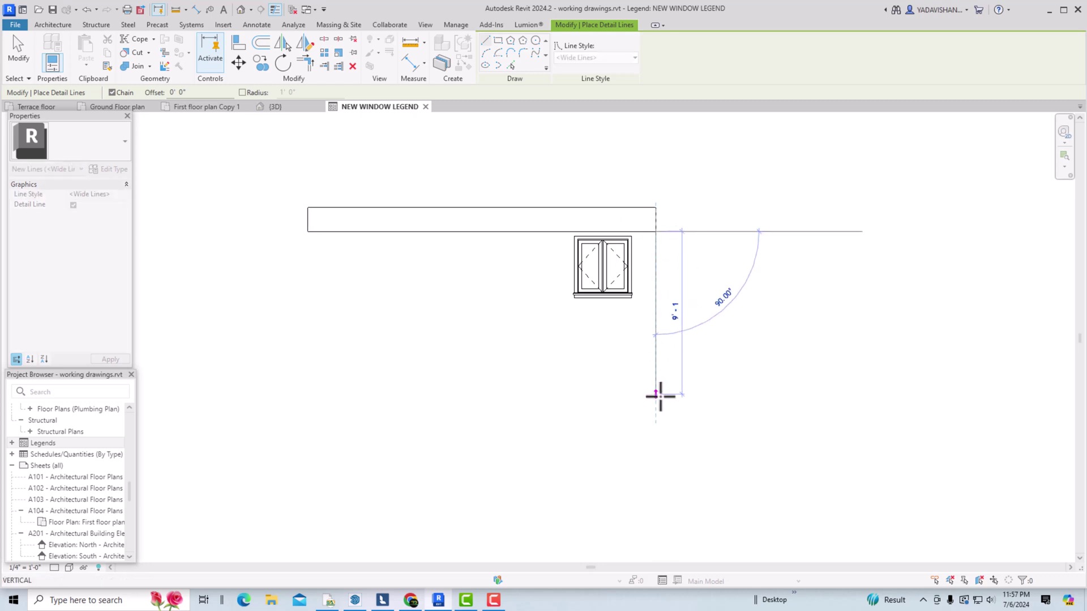
pyautogui.click(655, 447)
pyautogui.press('Escape')
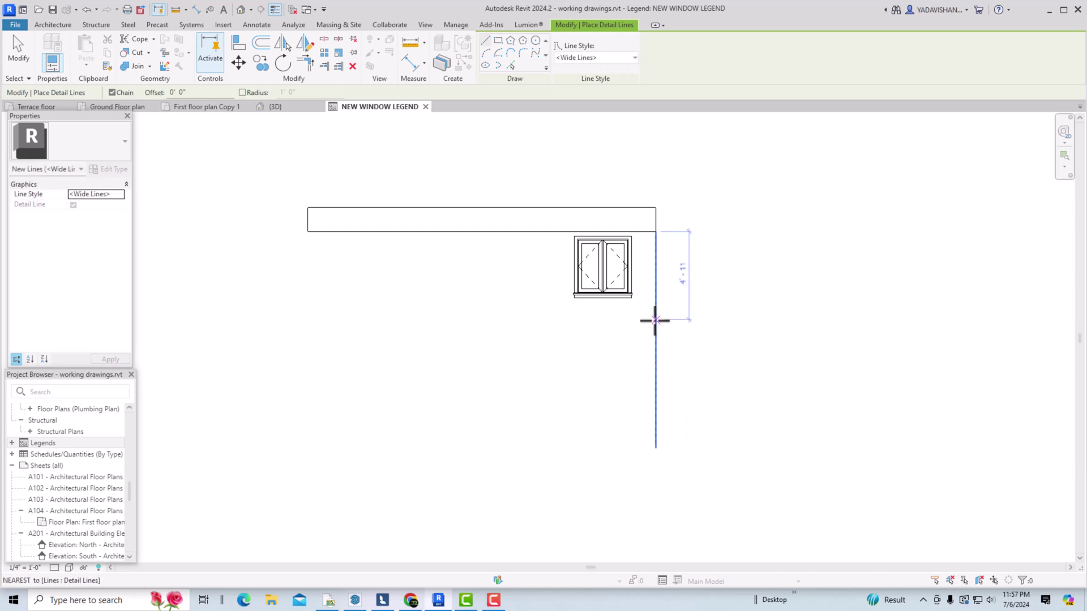
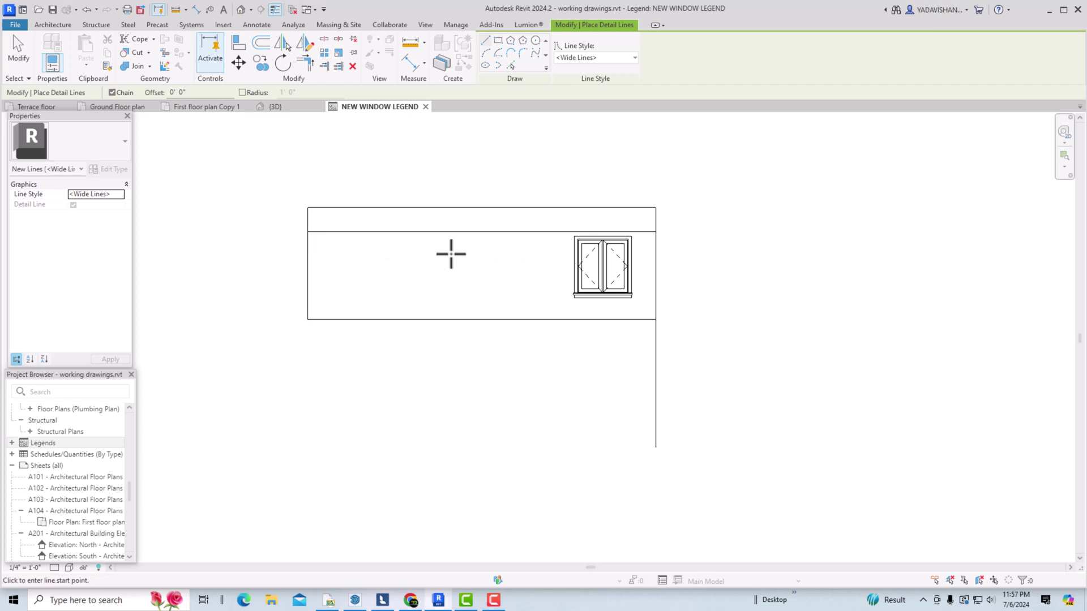
# - Divide the window row with two vertical detail lines into columns about 5'-3", 6'-0" and 8'-2" wide
pyautogui.click(509, 232)
pyautogui.click(508, 310)
pyautogui.press('Escape')
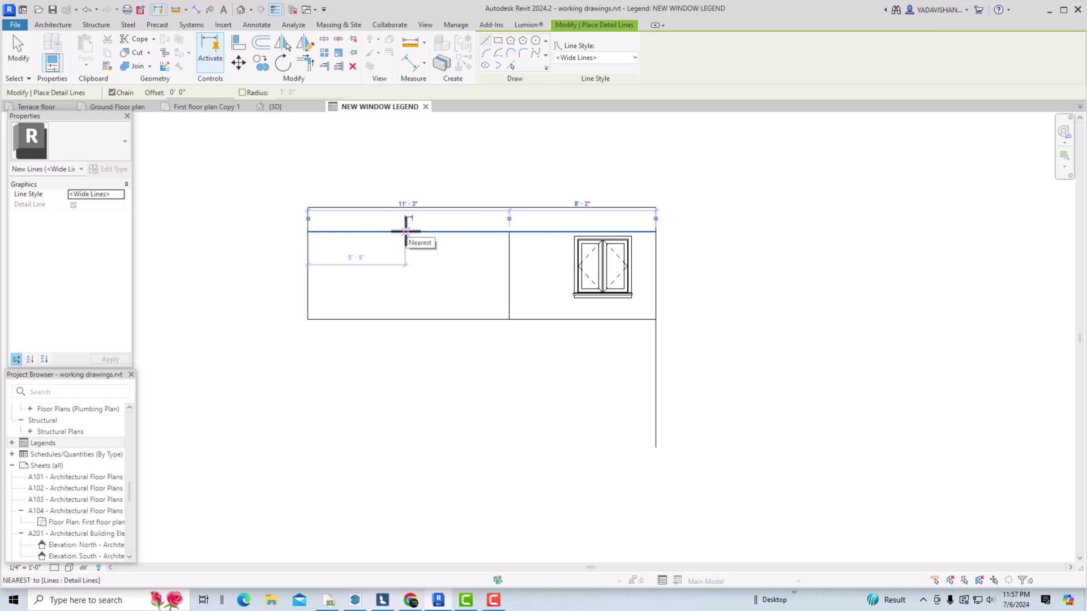
pyautogui.click(401, 231)
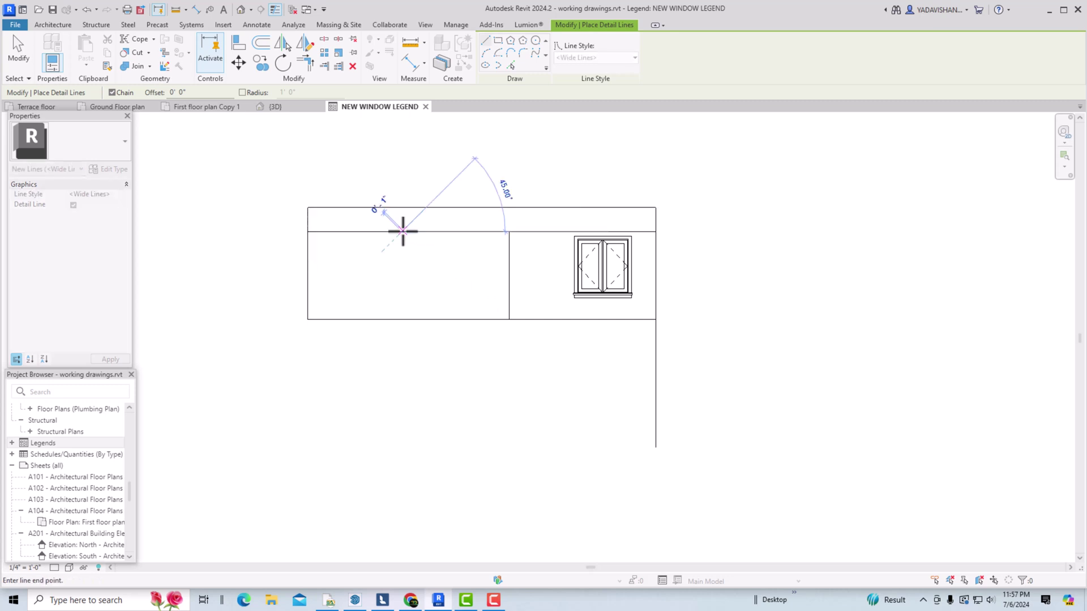
pyautogui.click(402, 319)
pyautogui.press('Escape')
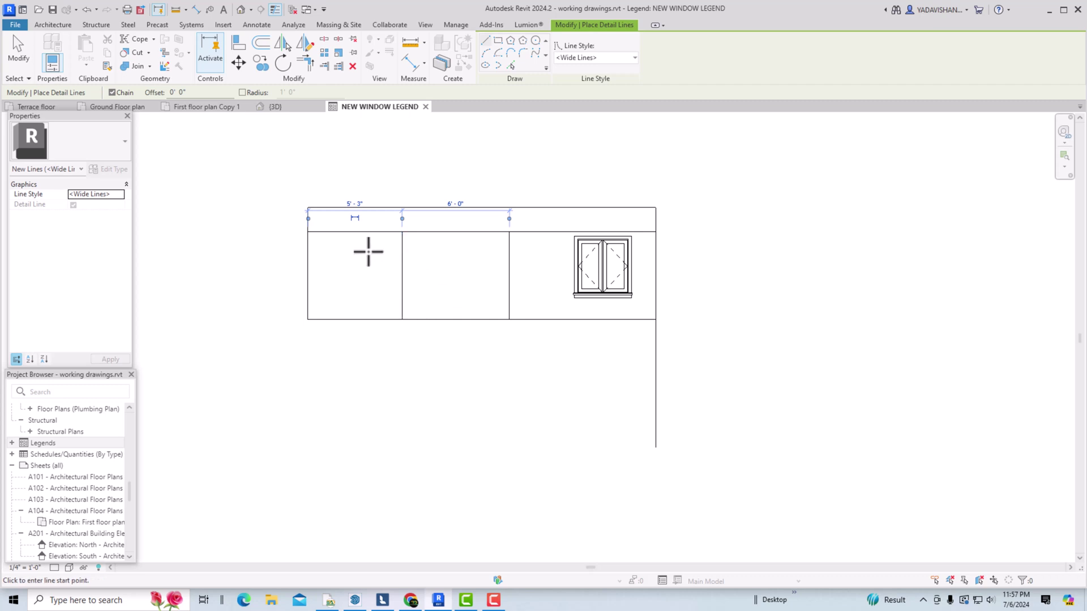
# - Continue both column dividers upward with detail lines through the header strip to its top edge
pyautogui.click(402, 231)
pyautogui.click(402, 208)
pyautogui.press('Escape')
pyautogui.click(509, 232)
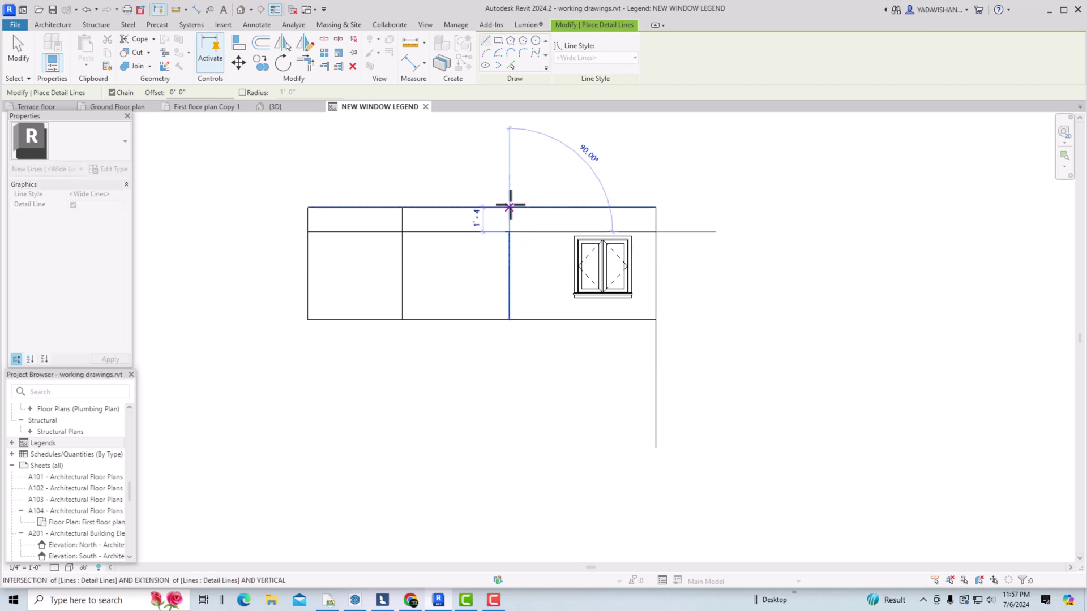
pyautogui.click(509, 208)
pyautogui.press('Escape')
# - Draw a full-width title row about 1'-6" high on top of the header strip with chained detail lines
pyautogui.click(308, 207)
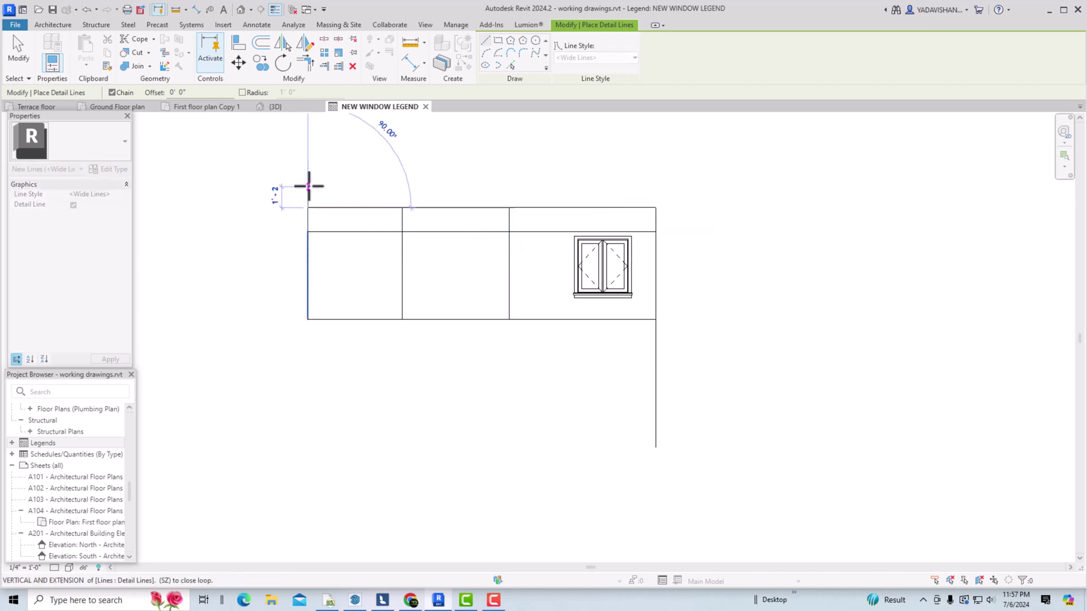
pyautogui.click(307, 181)
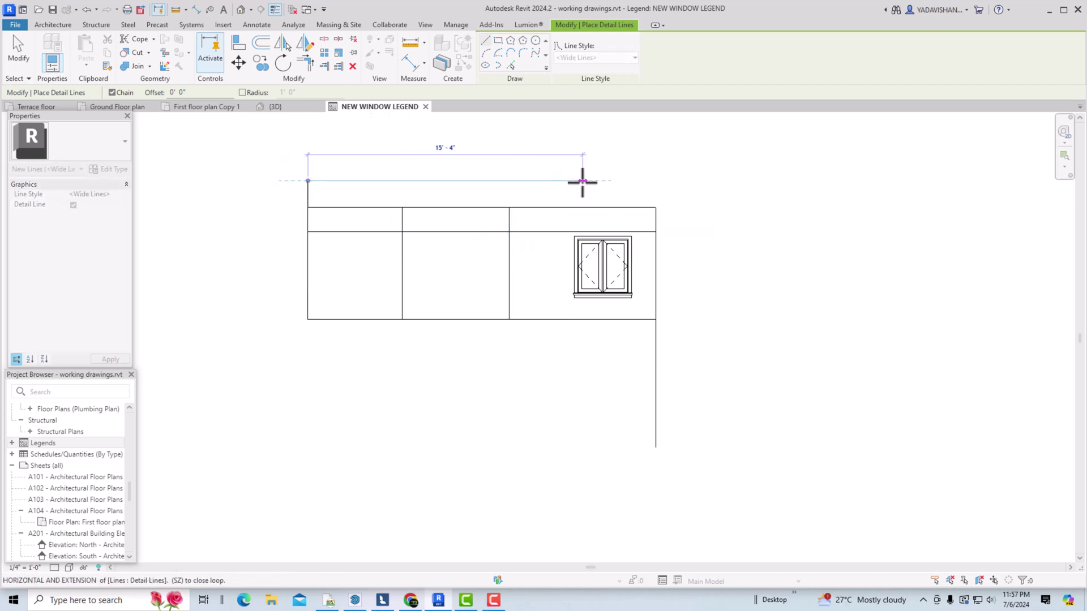
pyautogui.click(656, 181)
pyautogui.click(655, 207)
pyautogui.press('Escape')
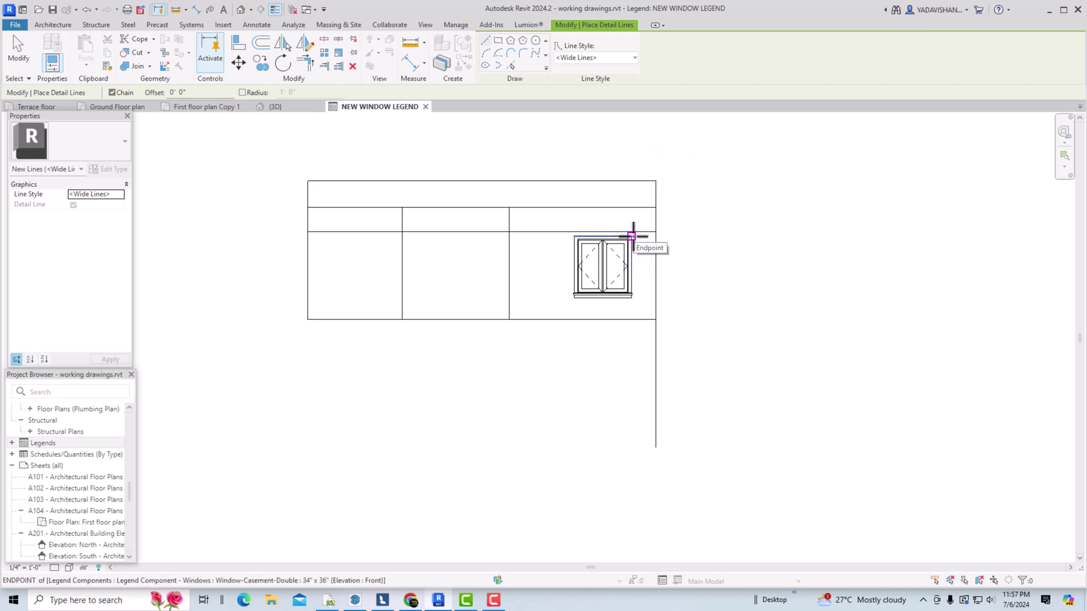
pyautogui.press('Escape')
# - Copy the casement window component into the middle column of the window row
pyautogui.click(630, 262)
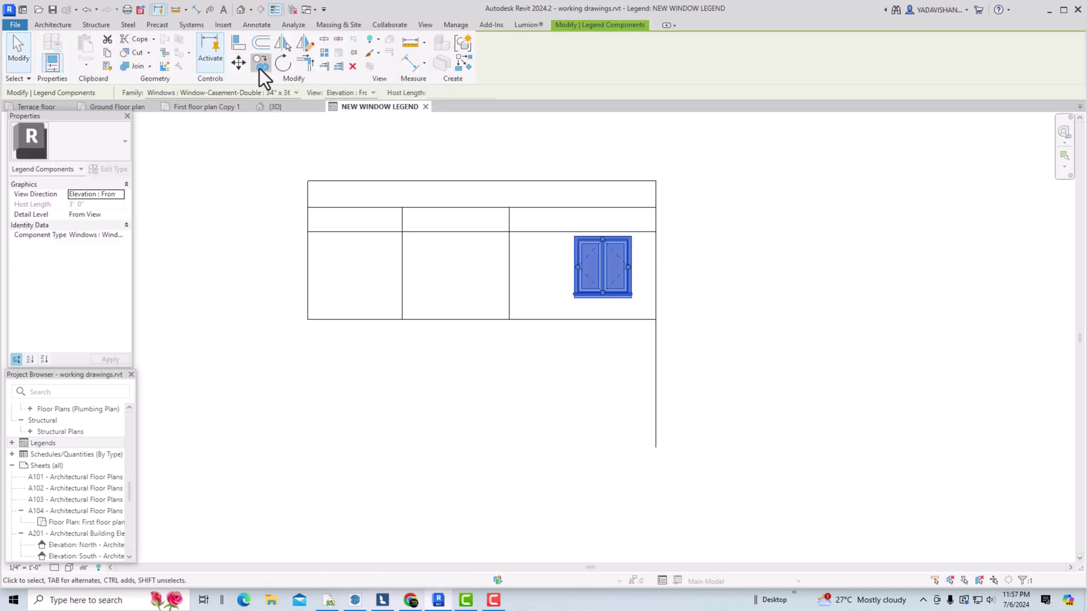
pyautogui.click(282, 63)
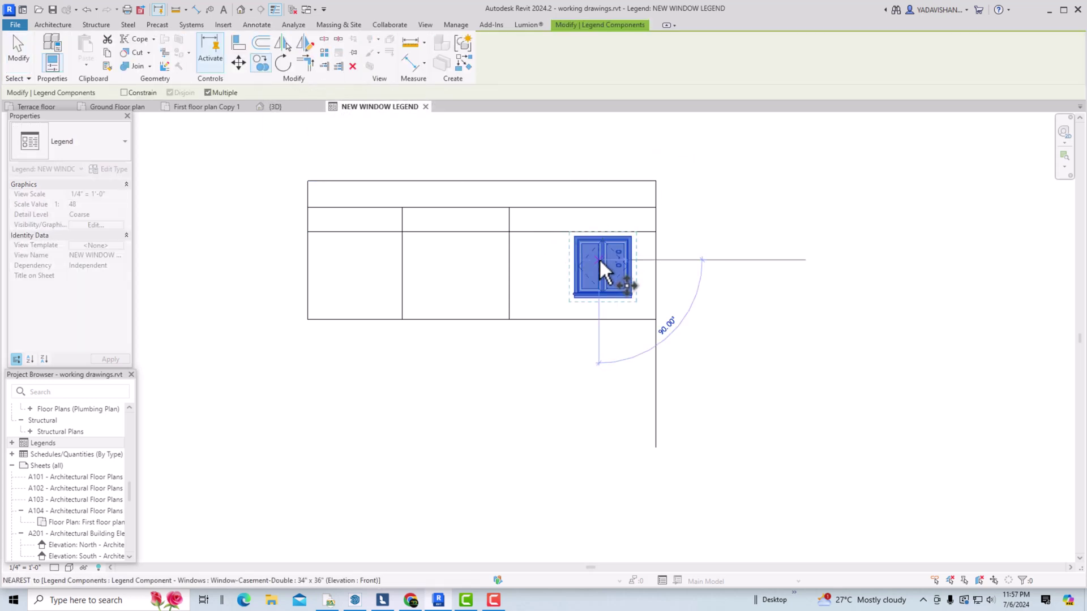
pyautogui.click(456, 262)
pyautogui.press('Escape')
# - Set the view direction of the middle column's window copy to Floor Plan
pyautogui.click(486, 269)
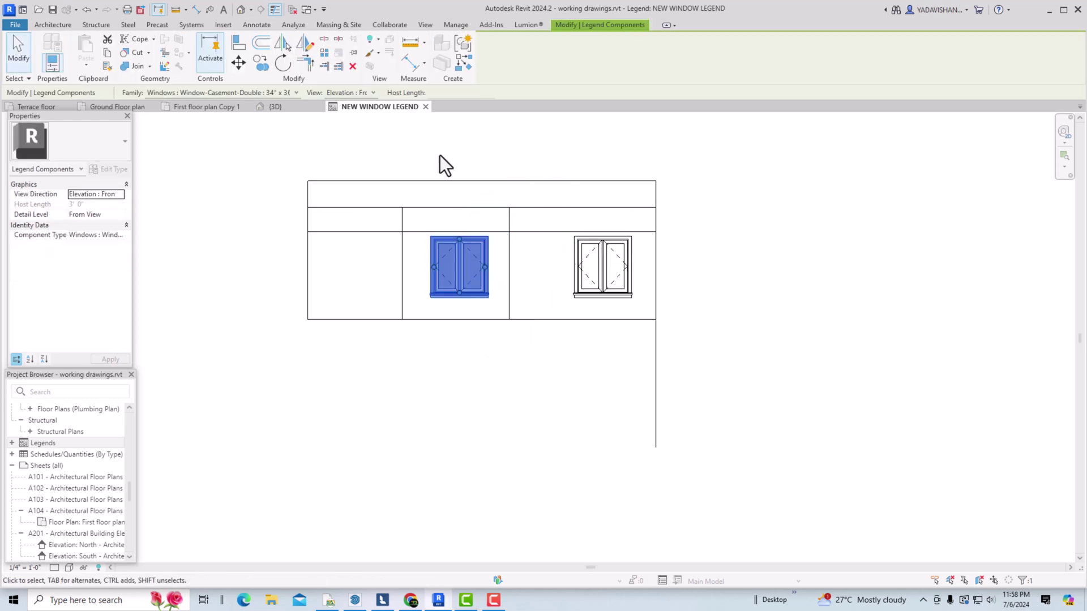
pyautogui.click(351, 93)
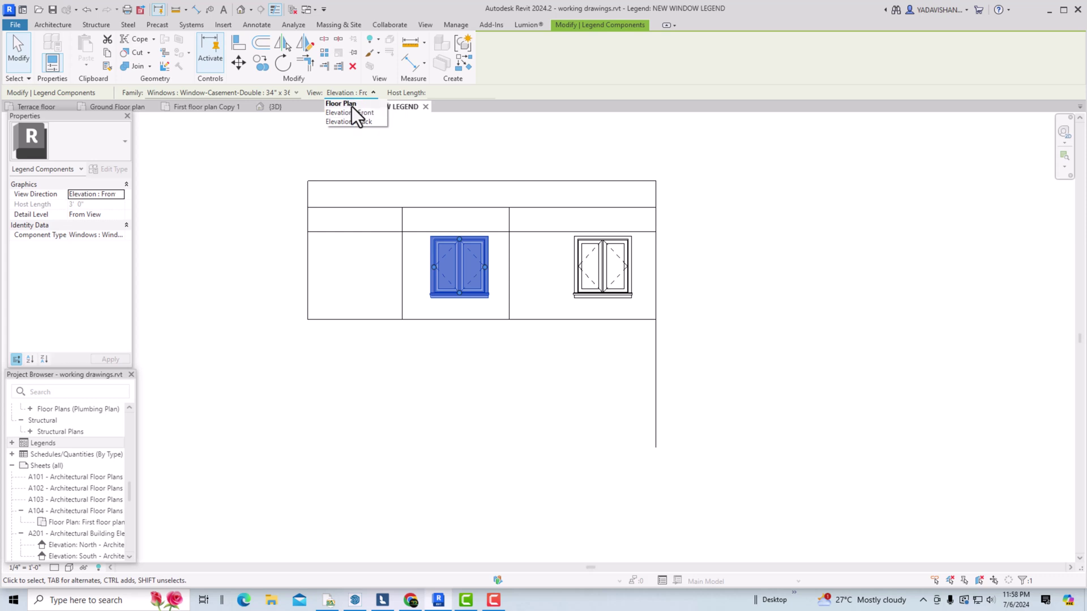
pyautogui.click(351, 104)
pyautogui.press('Escape')
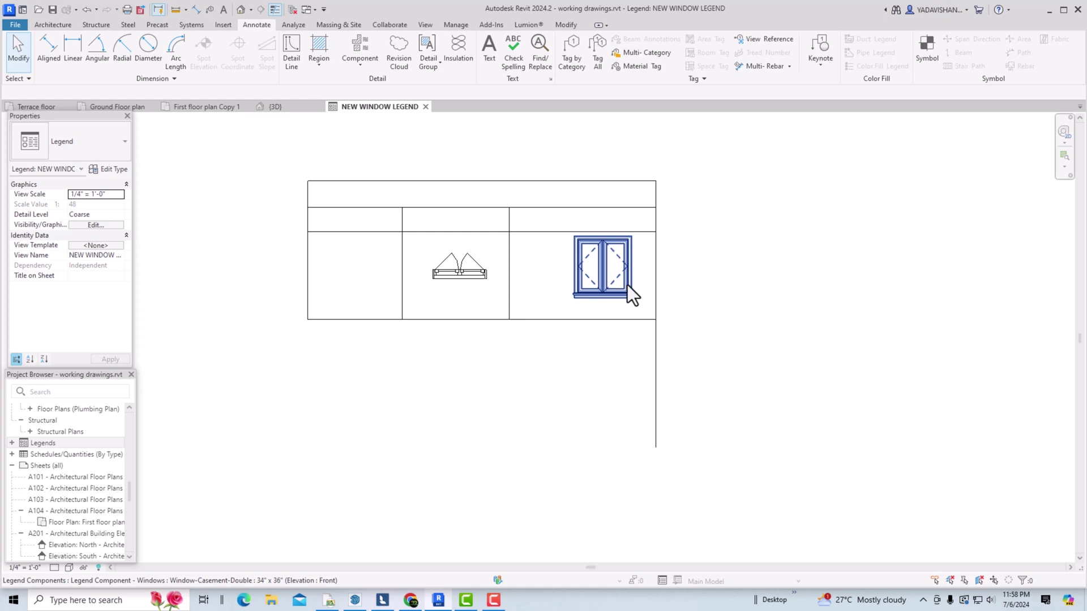
pyautogui.scroll(2, 368, 229)
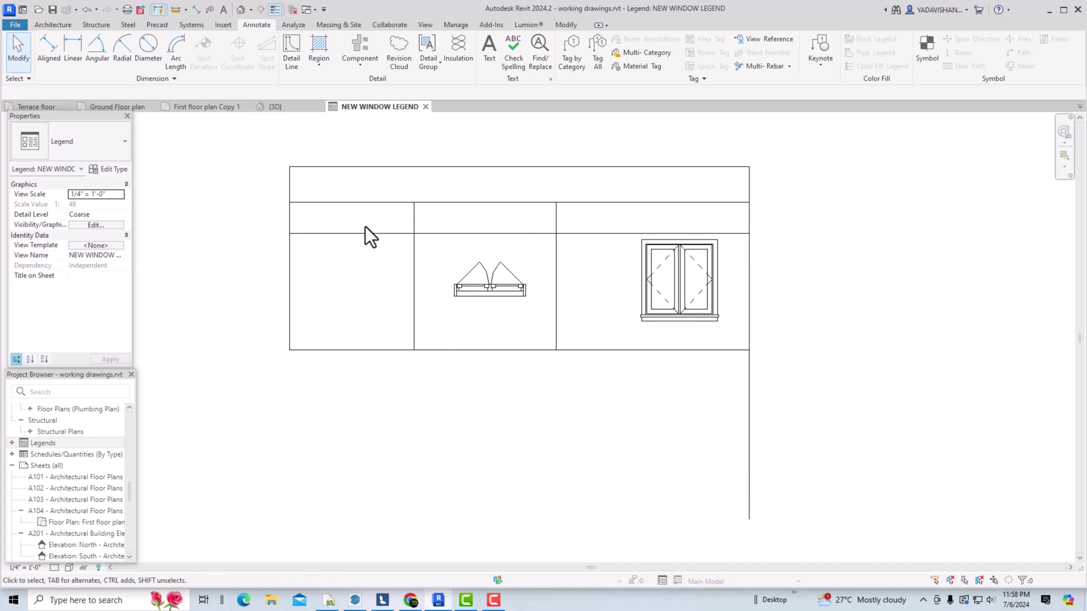
pyautogui.click(489, 48)
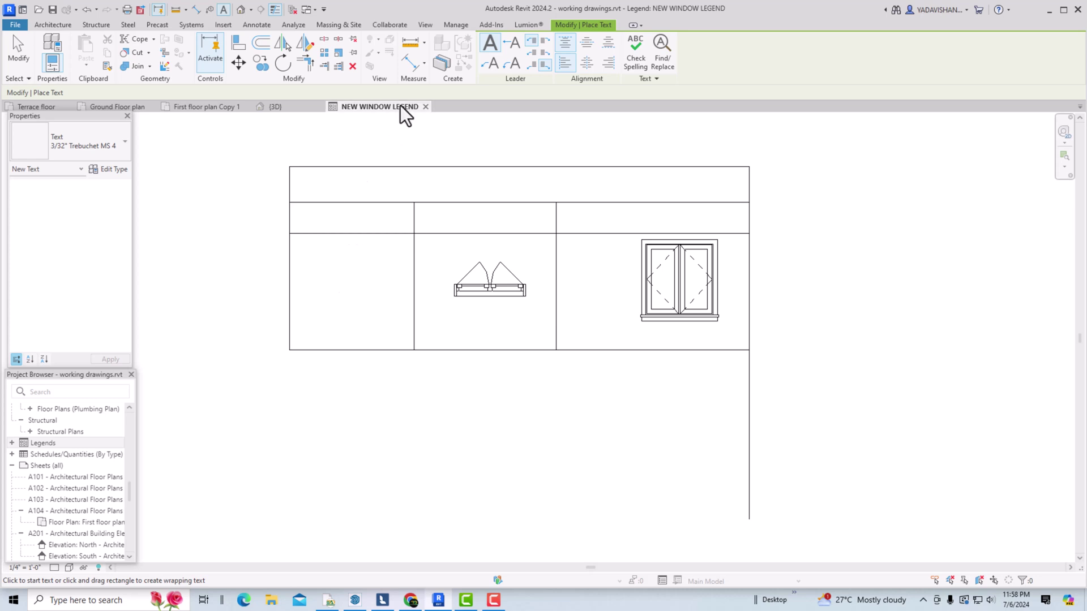
pyautogui.press('Escape')
pyautogui.click(345, 236)
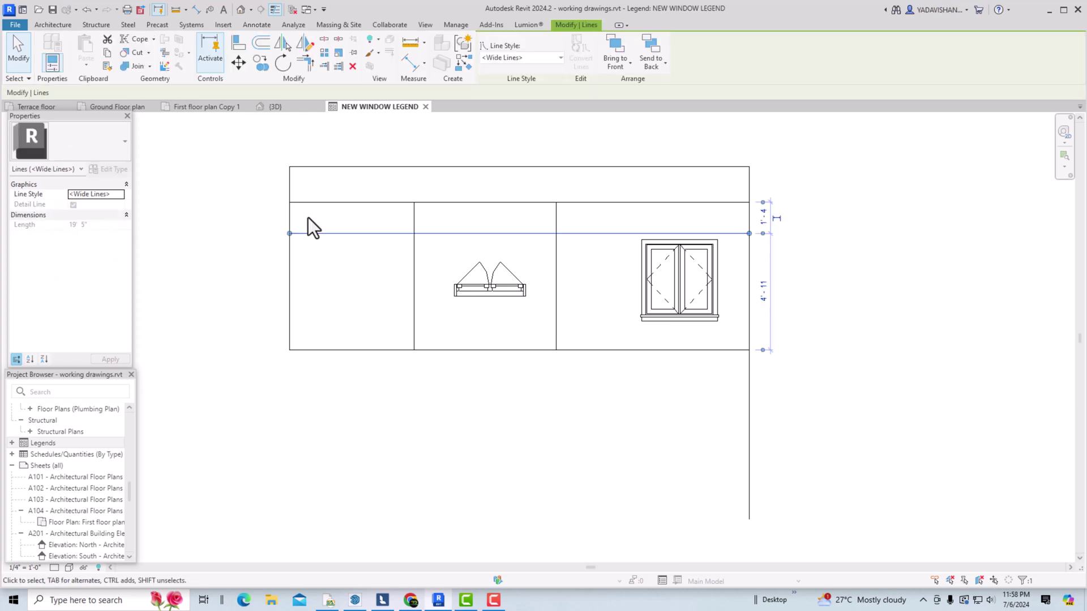
# - Draw a short detail line leftward from the title row's top-left corner, then a vertical one down past the window row
pyautogui.click(257, 24)
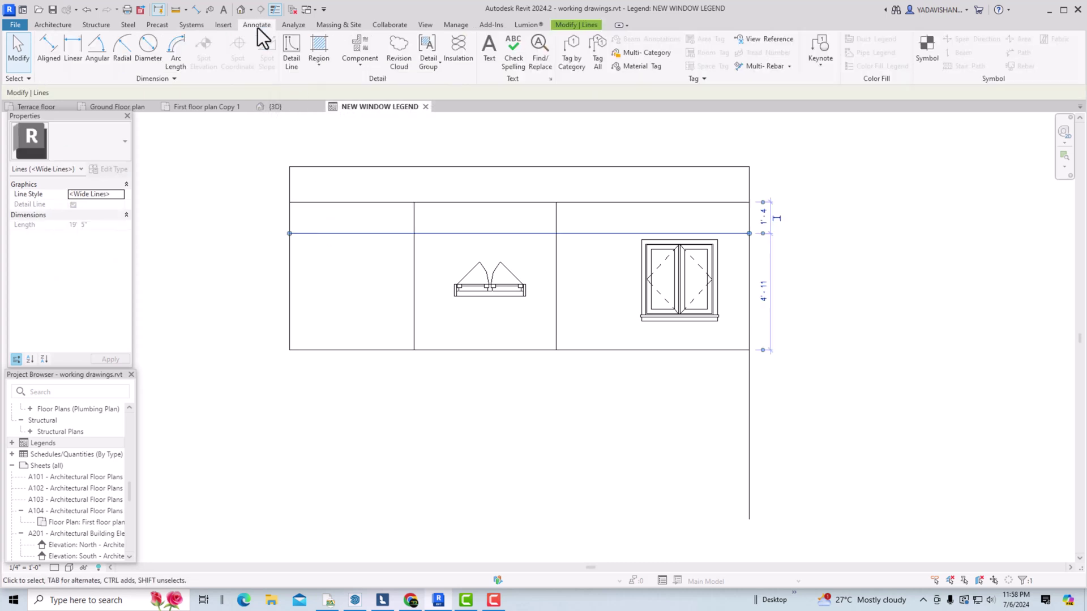
pyautogui.click(295, 59)
pyautogui.click(288, 167)
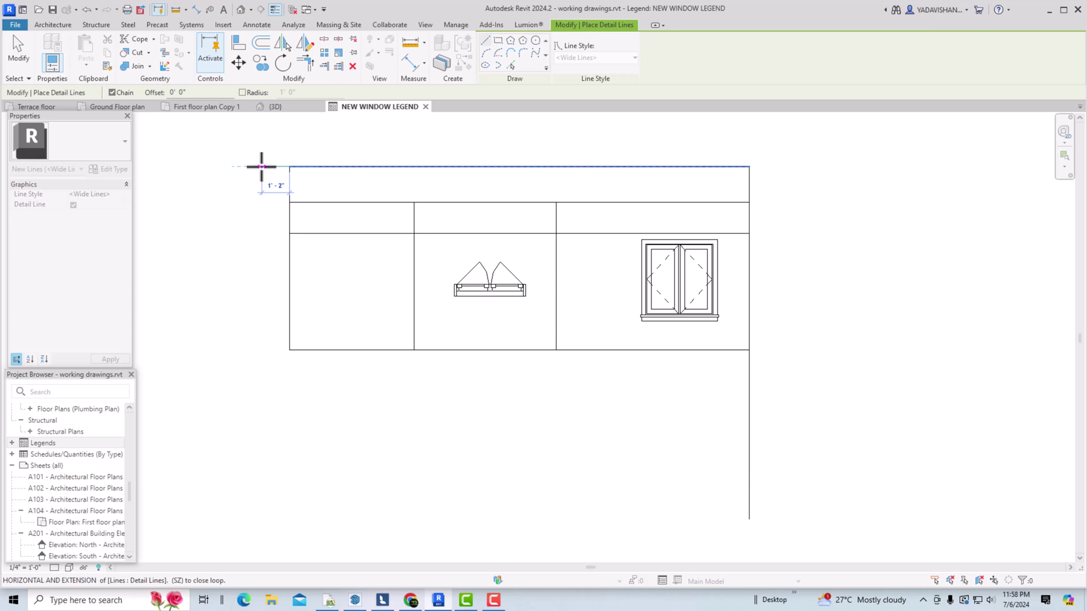
pyautogui.click(258, 166)
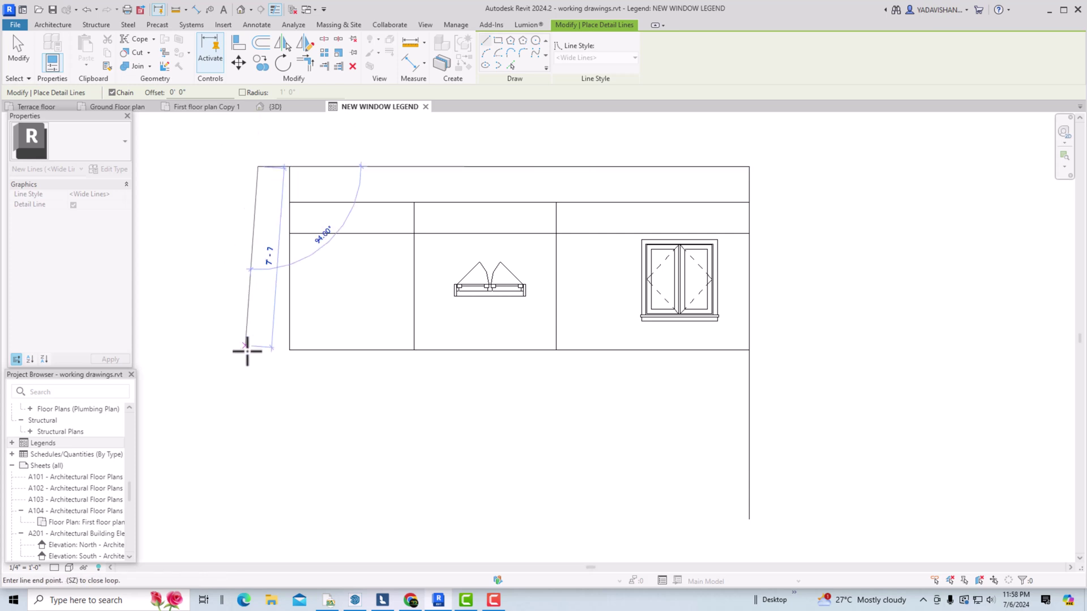
pyautogui.click(258, 450)
pyautogui.press('Escape')
pyautogui.press('Escape')
# - Extend the three horizontal table lines below the top edge leftward to the new outer vertical line
pyautogui.click(298, 233)
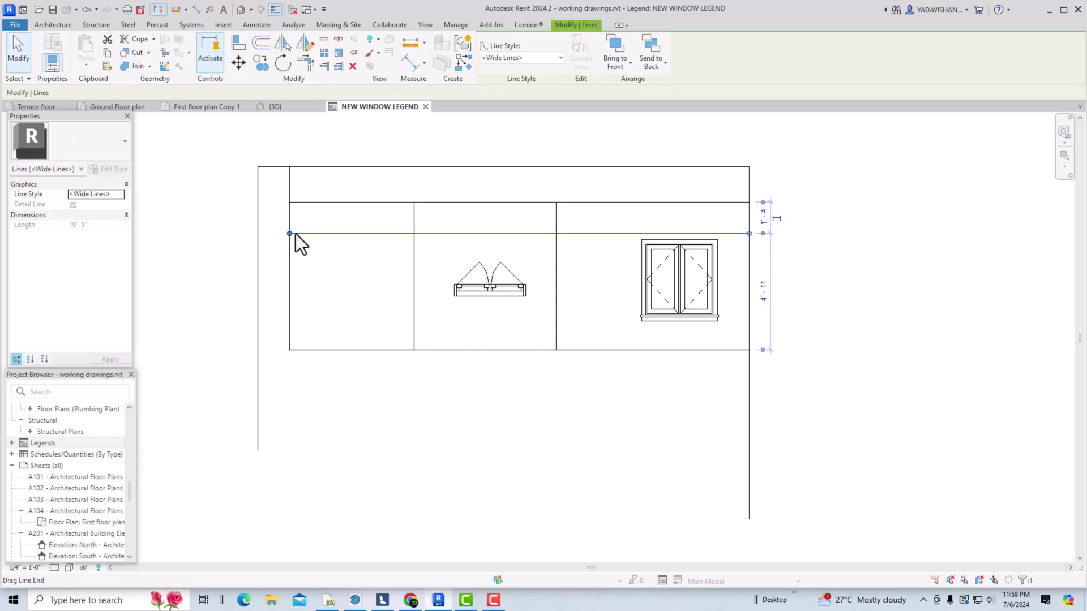
pyautogui.moveTo(289, 233); pyautogui.dragTo(258, 233)
pyautogui.click(294, 349)
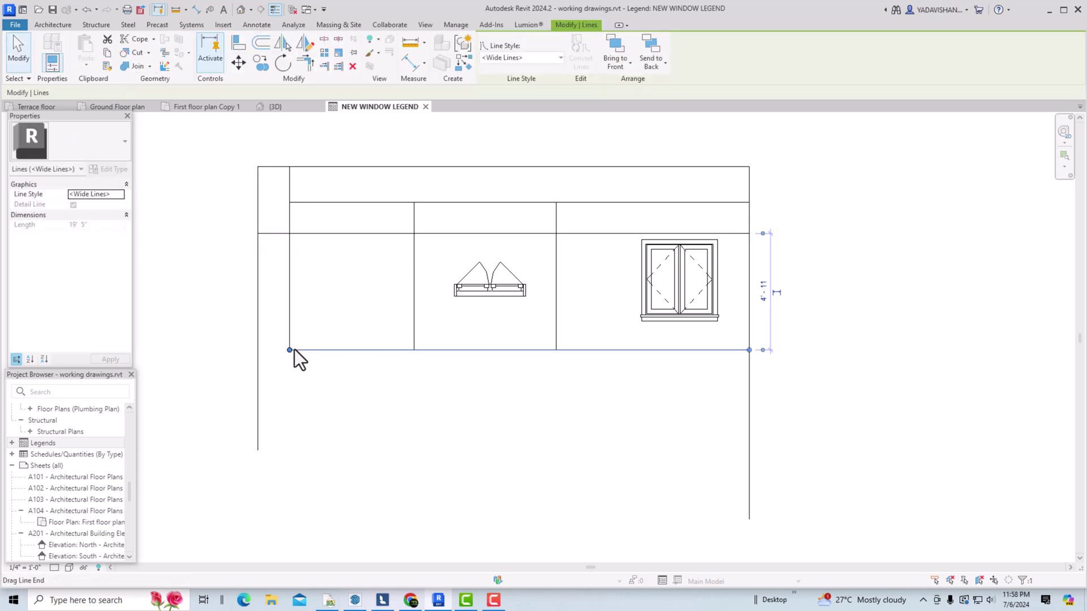
pyautogui.moveTo(290, 350); pyautogui.dragTo(258, 350)
pyautogui.click(302, 202)
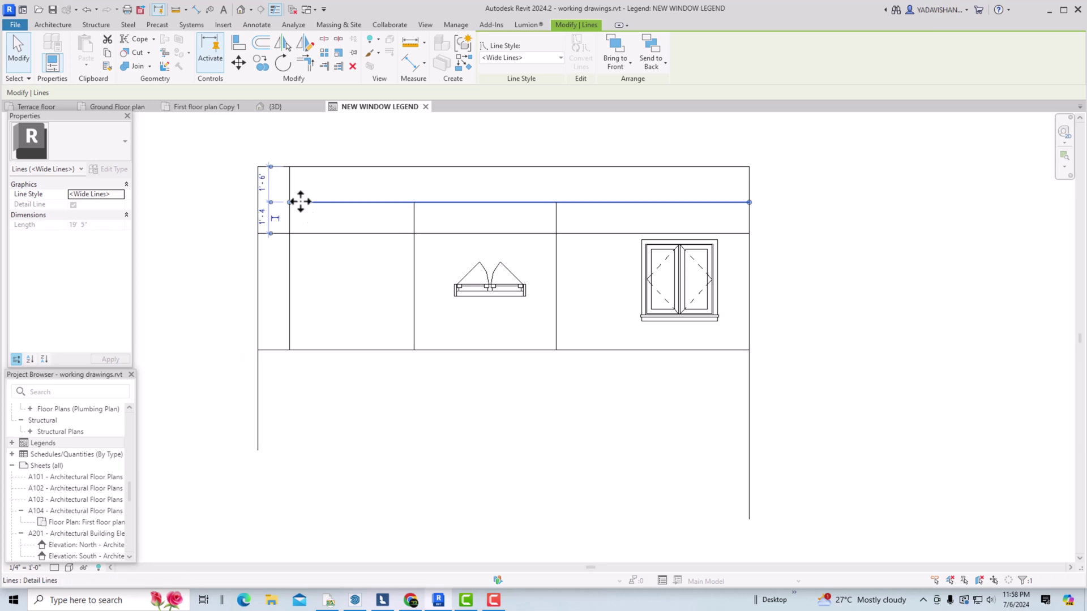
pyautogui.moveTo(289, 202); pyautogui.dragTo(258, 202)
# - Delete the short vertical line segment that splits the title row at its left end
pyautogui.click(280, 185)
pyautogui.click(290, 180)
pyautogui.press('Delete')
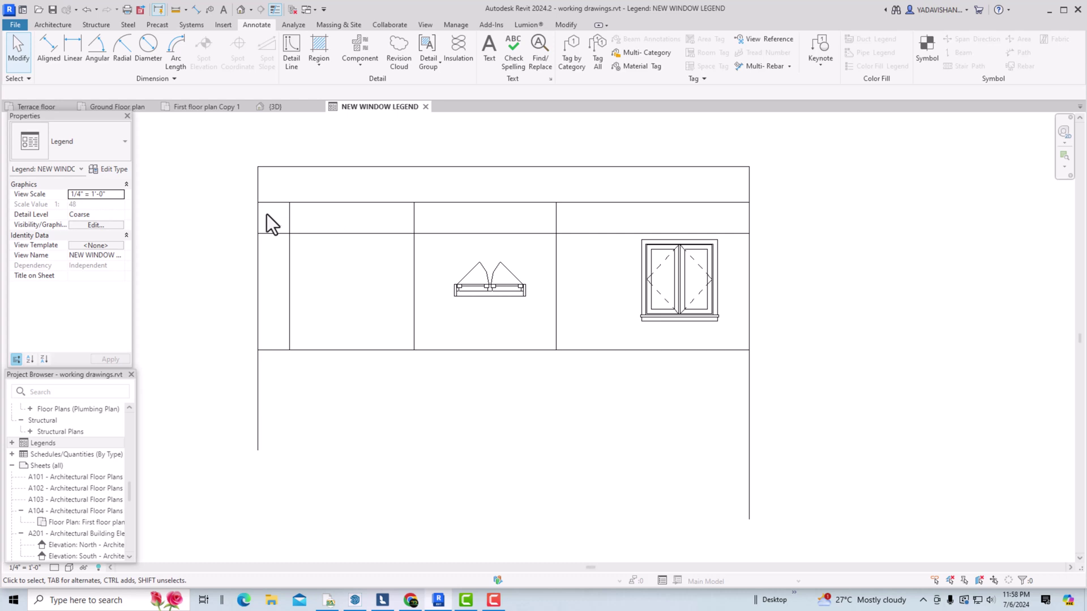
# - Place a text note reading "S.NO." in the first cell of the table's header row
pyautogui.click(489, 48)
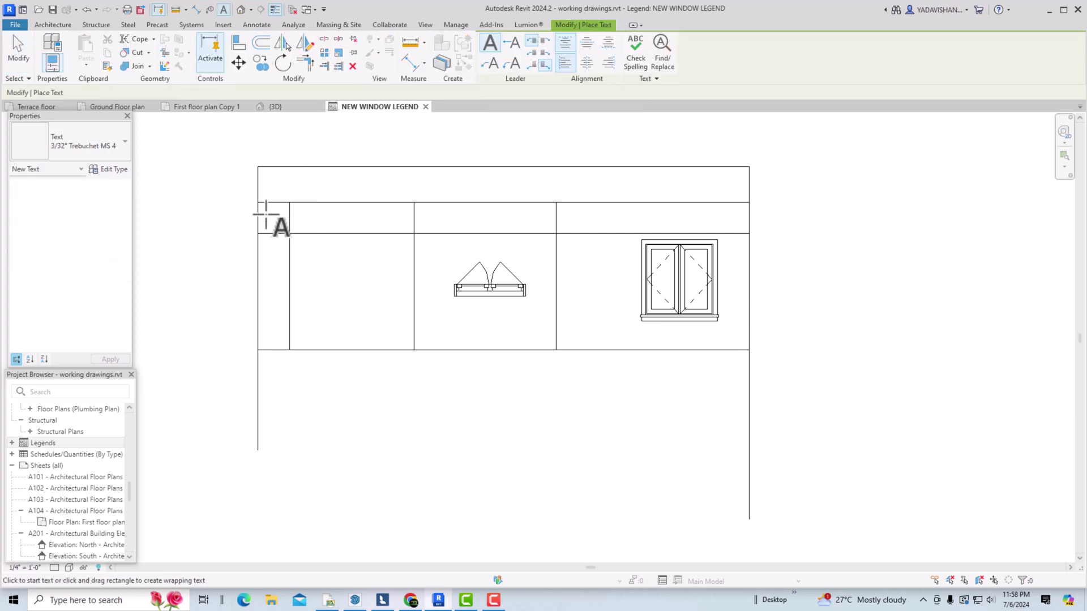
pyautogui.click(262, 209)
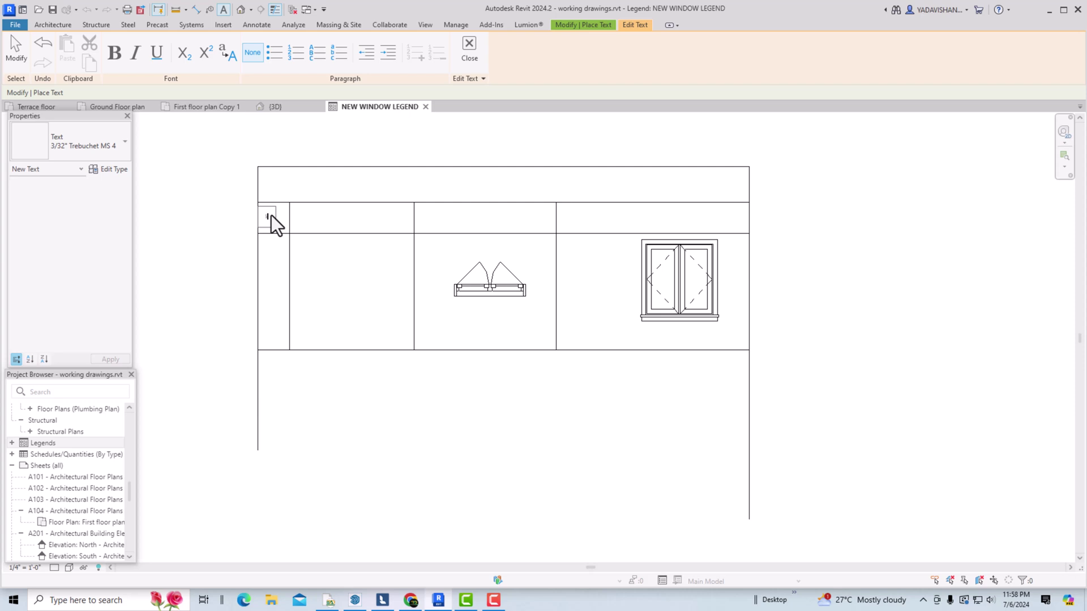
pyautogui.write('S.NO')
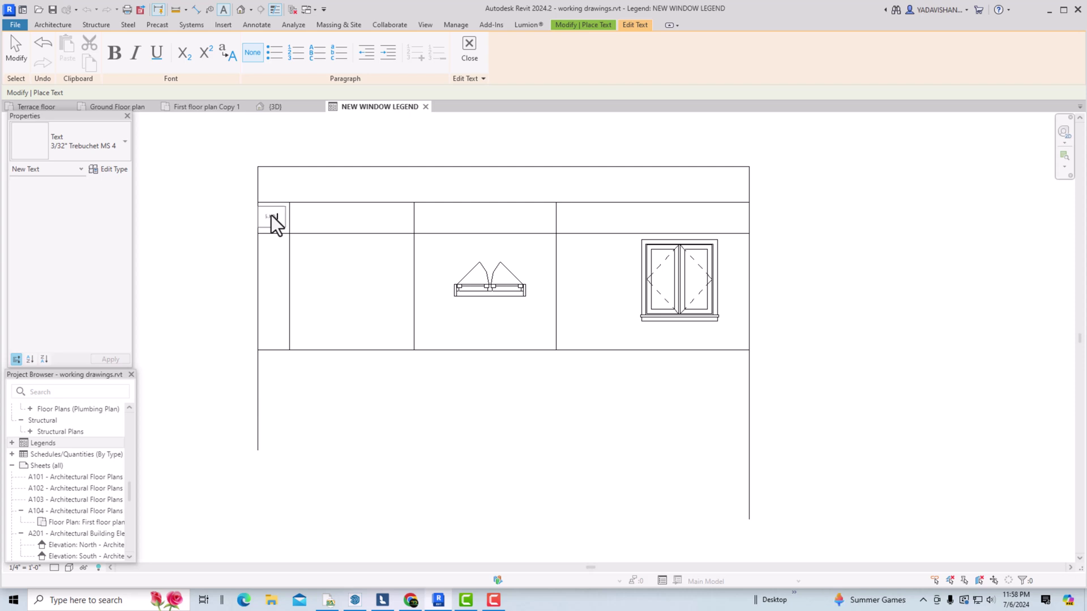
pyautogui.click(306, 190)
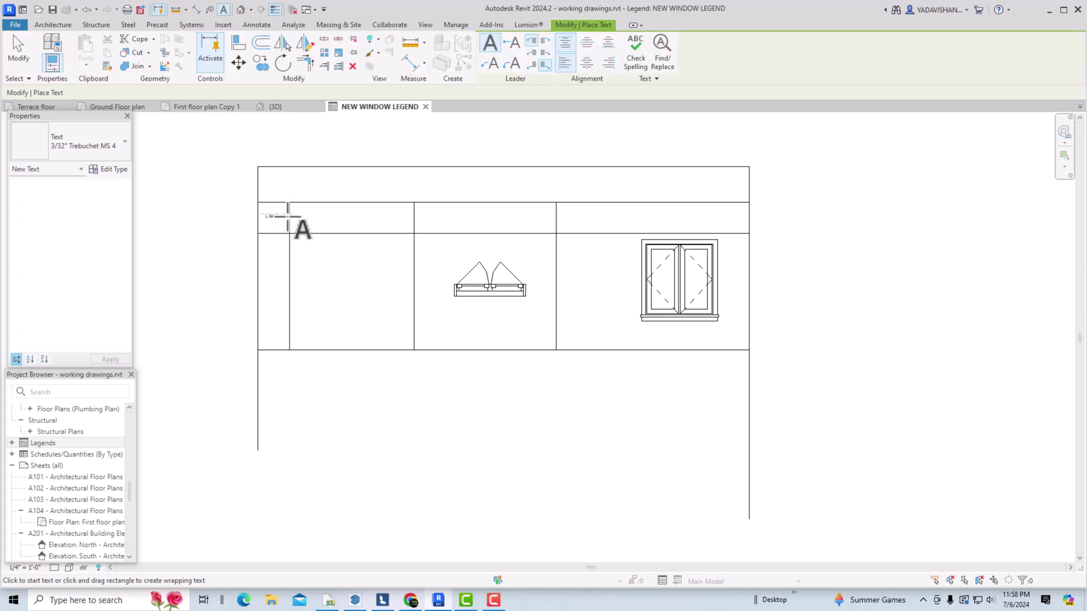
pyautogui.press('Escape')
# - Change the S.NO. text note's type to 3/32" Trebuchet MS 3
pyautogui.click(270, 215)
pyautogui.click(99, 148)
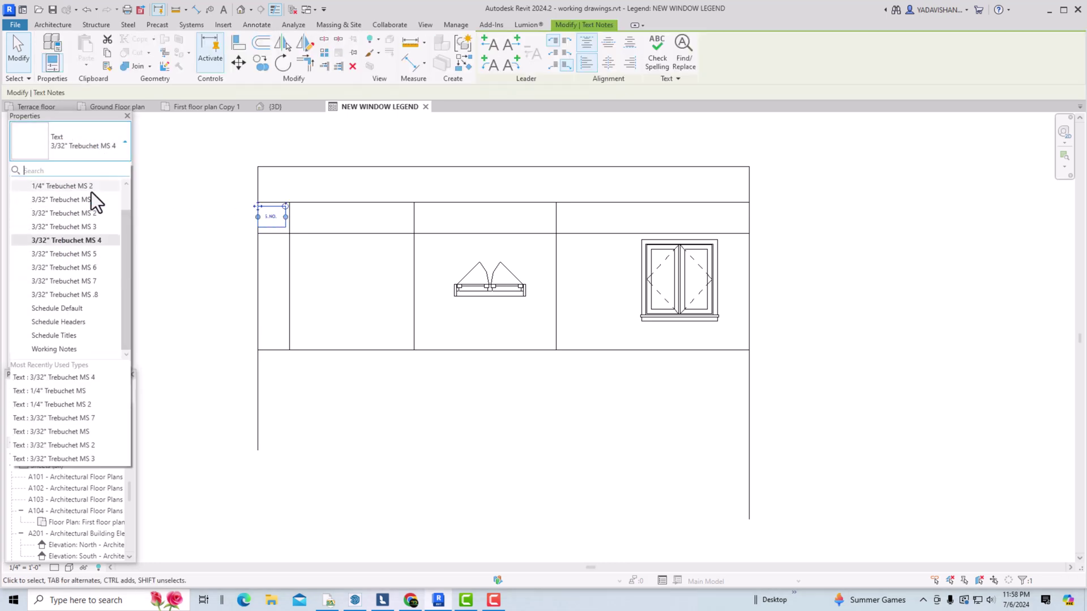
pyautogui.click(87, 224)
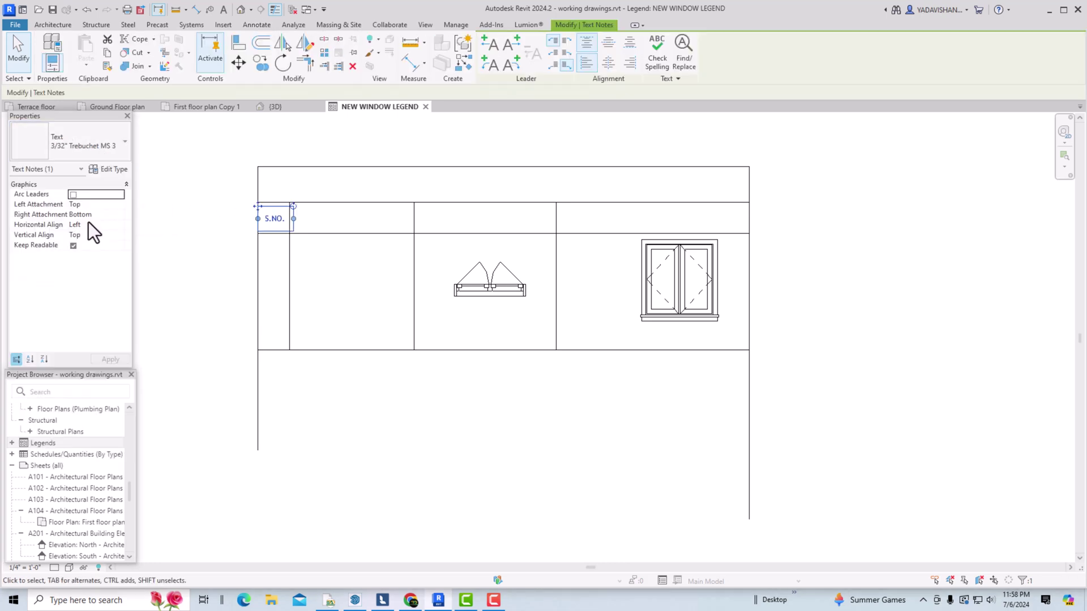
pyautogui.press('Escape')
# - Copy the S.NO. text horizontally into the second header cell
pyautogui.click(283, 219)
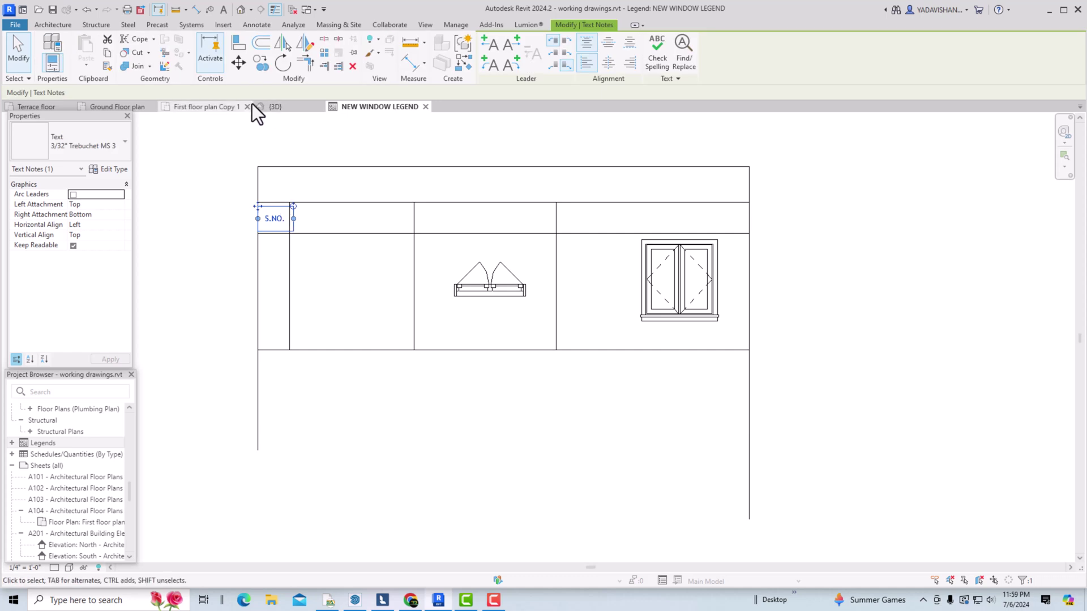
pyautogui.click(261, 65)
pyautogui.click(267, 220)
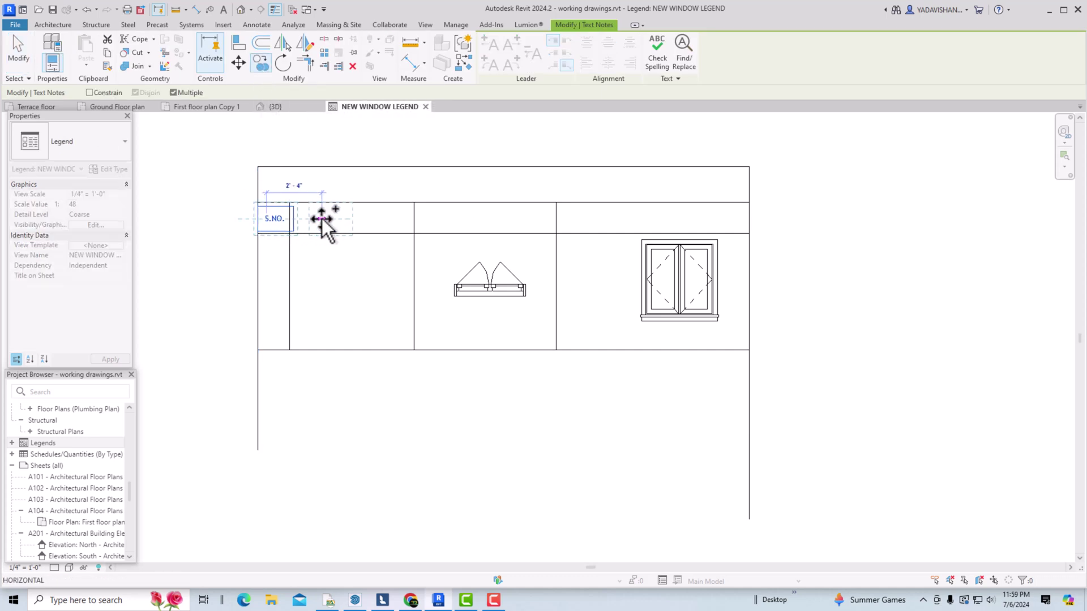
pyautogui.click(335, 223)
pyautogui.press('Escape')
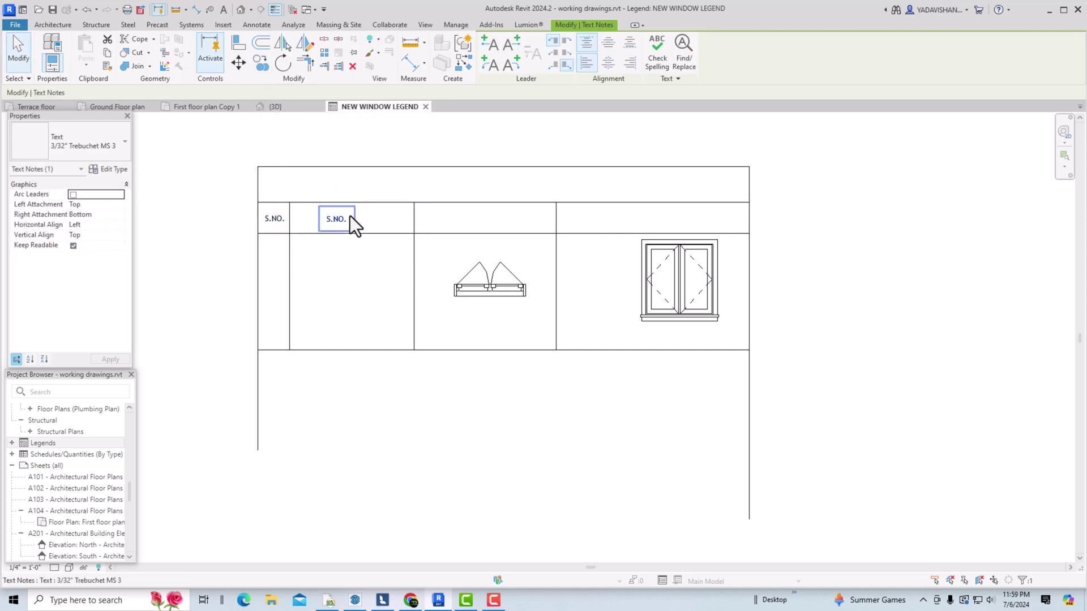
# - Replace the copied text in the second header cell with "NAME OF WINDOW"
pyautogui.doubleClick(337, 222)
pyautogui.moveTo(348, 219); pyautogui.dragTo(324, 216)
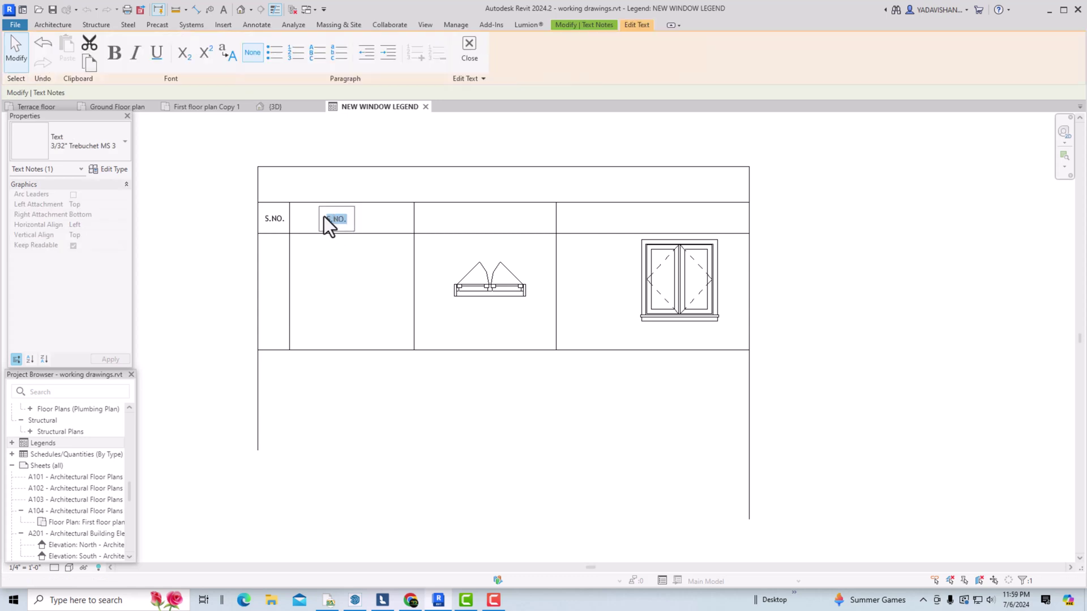
pyautogui.write('NAME ')
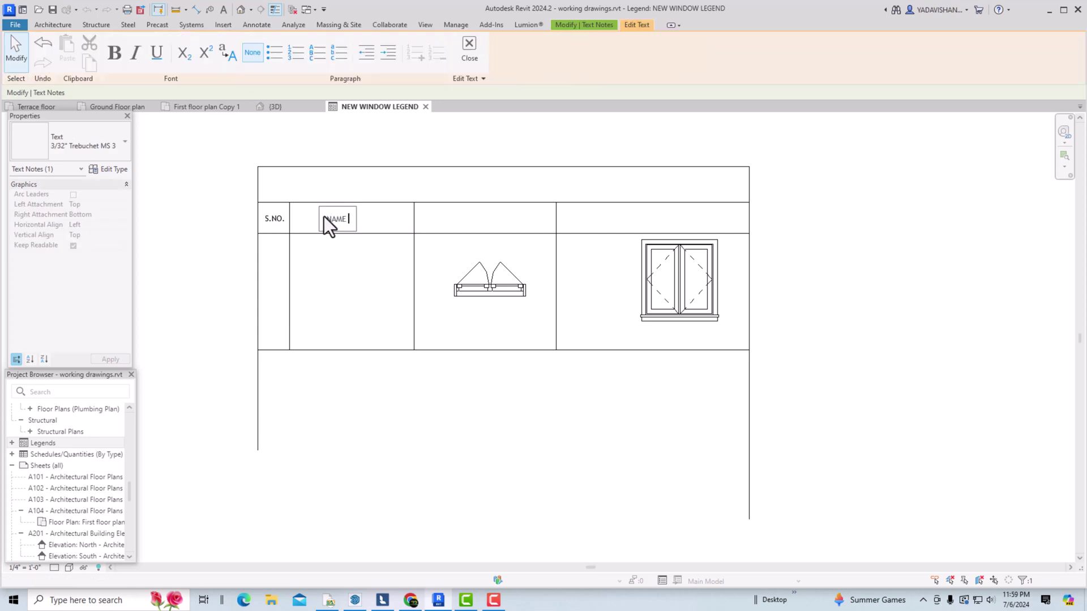
pyautogui.write('OF WINDOW')
pyautogui.click(325, 235)
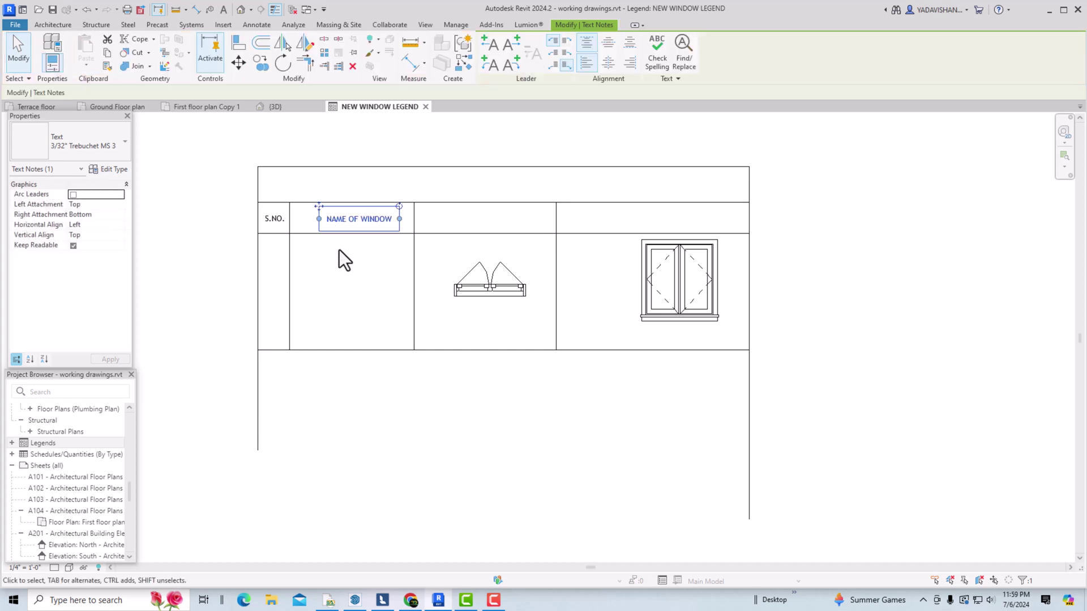
pyautogui.press('Escape')
# - Copy the NAME OF WINDOW heading about 5' 2" horizontally into the header cell above the plan symbol
pyautogui.click(373, 218)
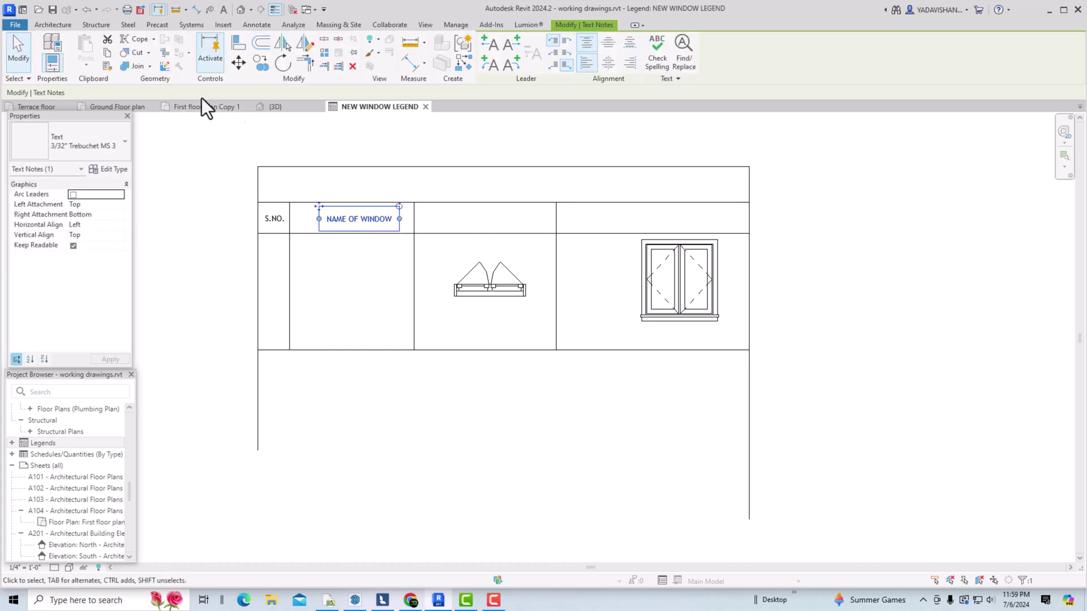
pyautogui.click(261, 63)
pyautogui.click(336, 218)
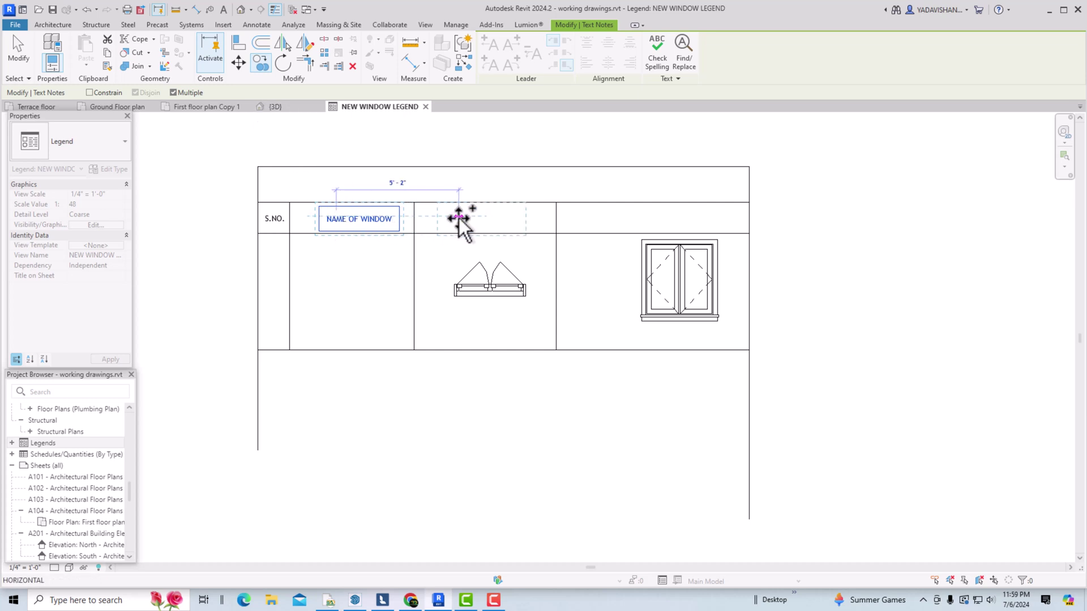
pyautogui.click(460, 218)
# - Change the heading above the window's plan symbol to "PLAN VIEW"
pyautogui.doubleClick(476, 220)
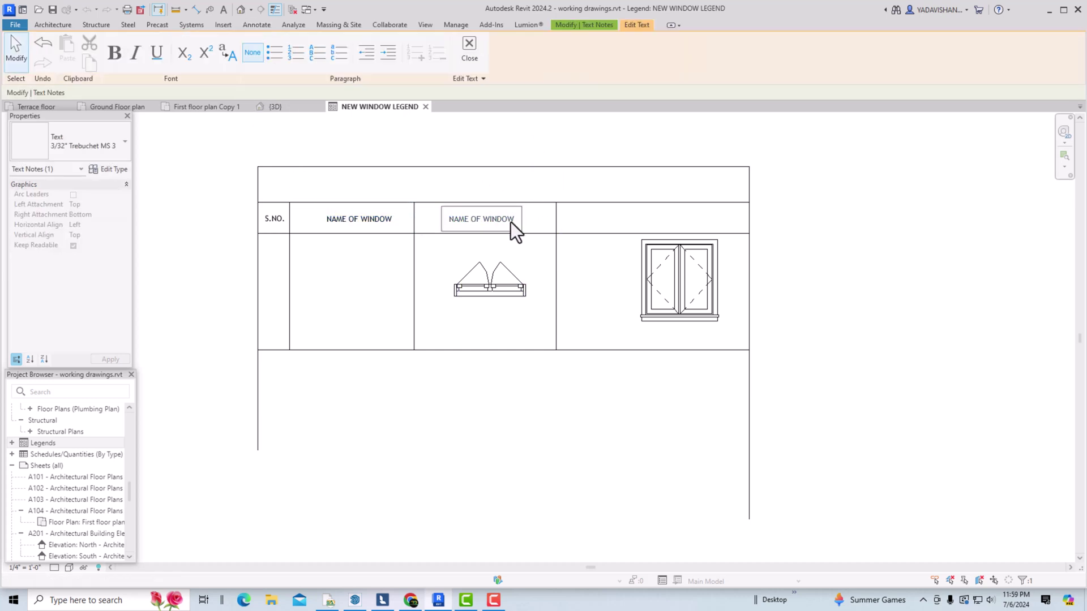
pyautogui.press('BackSpace')
pyautogui.press('BackSpace')
pyautogui.press('BackSpace')
pyautogui.press('BackSpace')
pyautogui.press('BackSpace')
pyautogui.press('BackSpace')
pyautogui.press('BackSpace')
pyautogui.press('BackSpace')
pyautogui.press('BackSpace')
pyautogui.press('BackSpace')
pyautogui.press('BackSpace')
pyautogui.press('BackSpace')
pyautogui.press('BackSpace')
pyautogui.press('BackSpace')
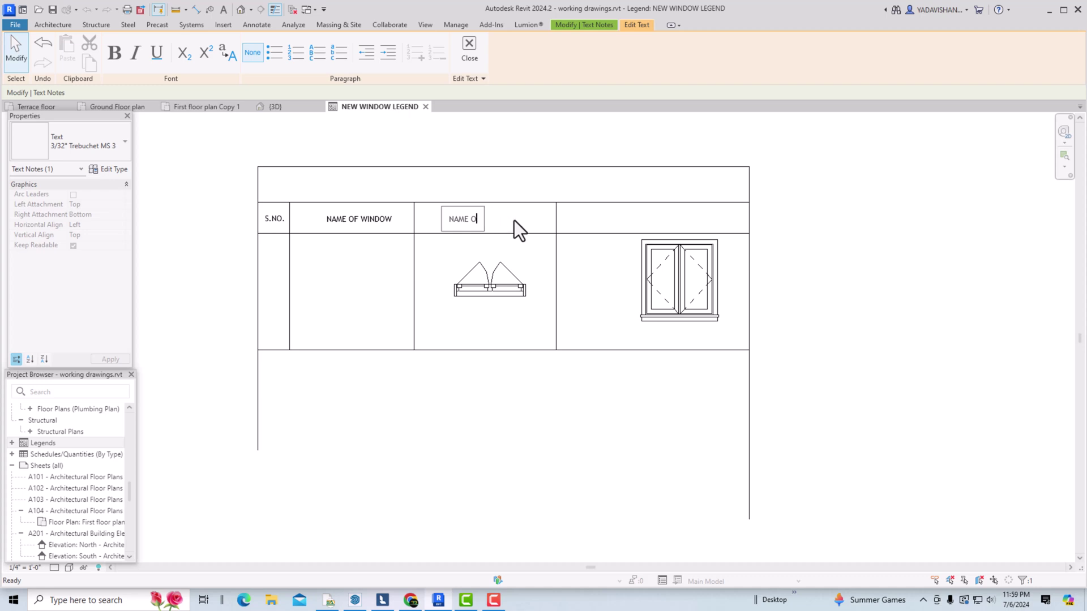
pyautogui.write('PLAN VIEW')
pyautogui.click(482, 252)
pyautogui.press('Escape')
# - Copy the PLAN VIEW heading into the header cell above the window's front elevation
pyautogui.click(473, 223)
pyautogui.click(268, 63)
pyautogui.click(467, 227)
pyautogui.click(641, 218)
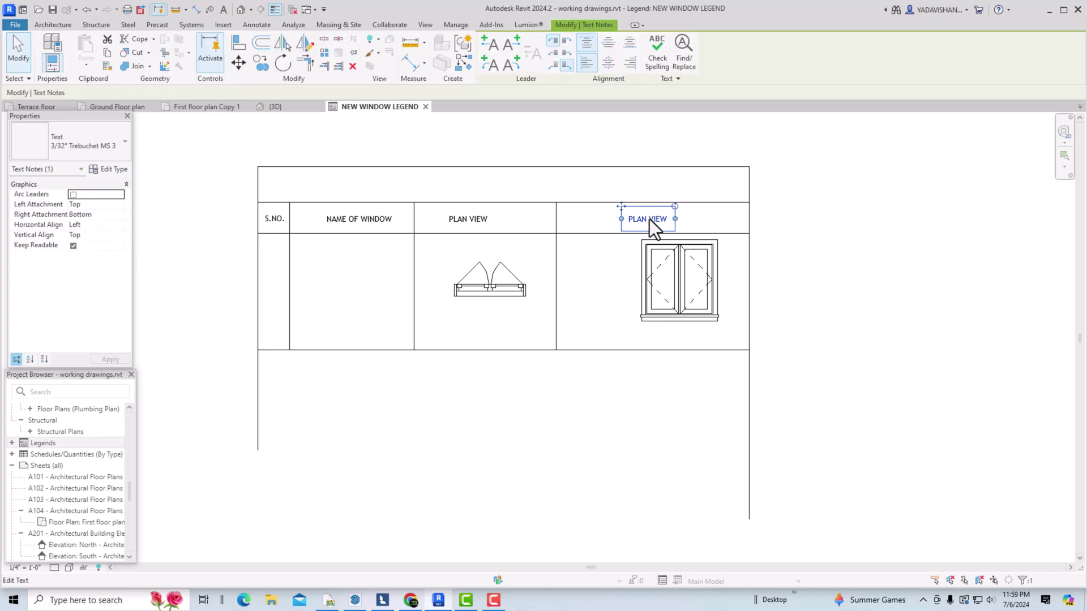
# - Edit the heading above the window's front elevation to read "ELEVATION VIEW"
pyautogui.doubleClick(667, 221)
pyautogui.press('BackSpace')
pyautogui.press('BackSpace')
pyautogui.press('BackSpace')
pyautogui.press('BackSpace')
pyautogui.write('ELEVATIO')
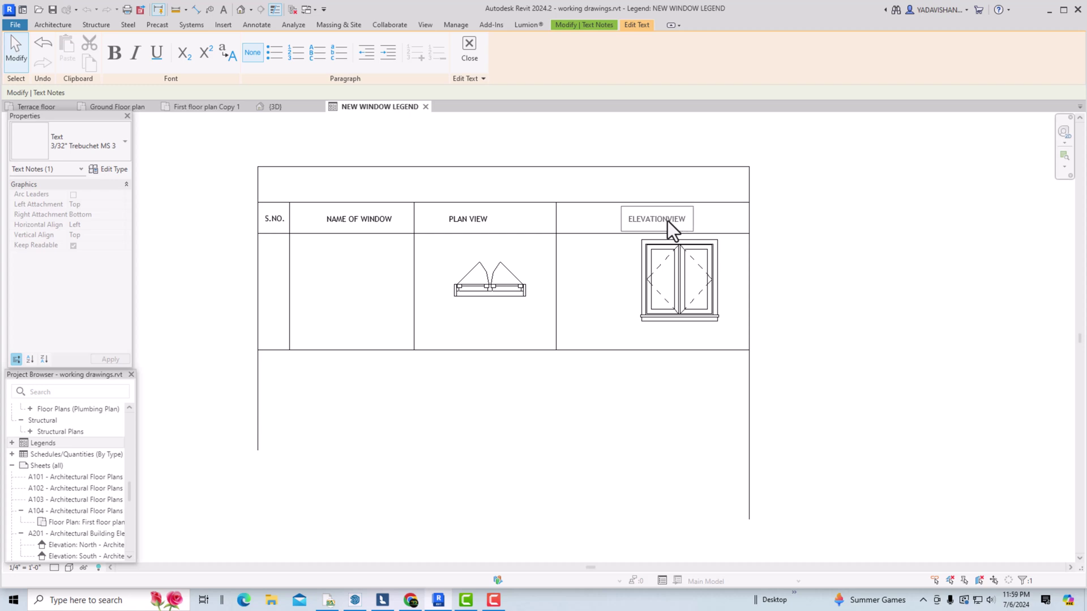
pyautogui.write('N')
pyautogui.click(609, 280)
pyautogui.click(609, 280)
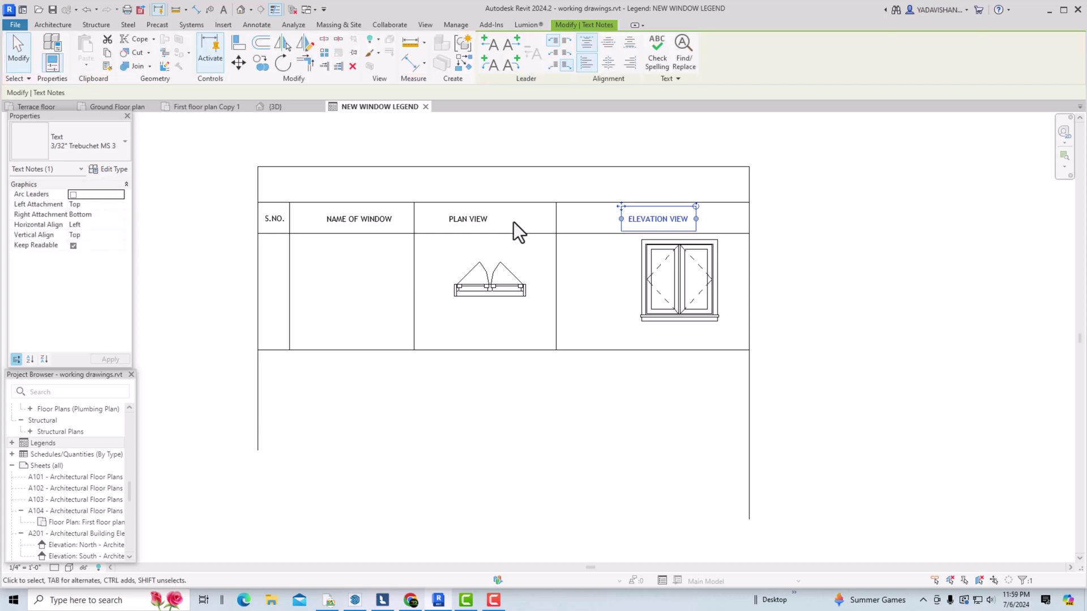
# - Copy the PLAN VIEW heading straight up into the empty title row
pyautogui.click(472, 225)
pyautogui.click(239, 63)
pyautogui.click(456, 219)
pyautogui.click(459, 186)
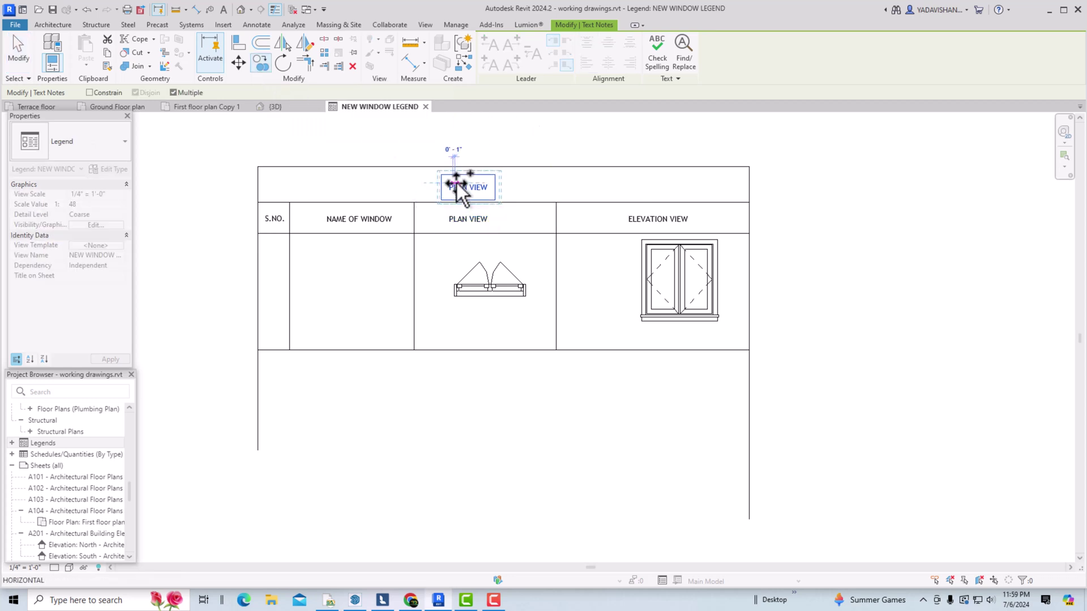
pyautogui.press('Escape')
# - Replace the copied text in the title row with "NEW WINDOW LEGEND"
pyautogui.doubleClick(460, 187)
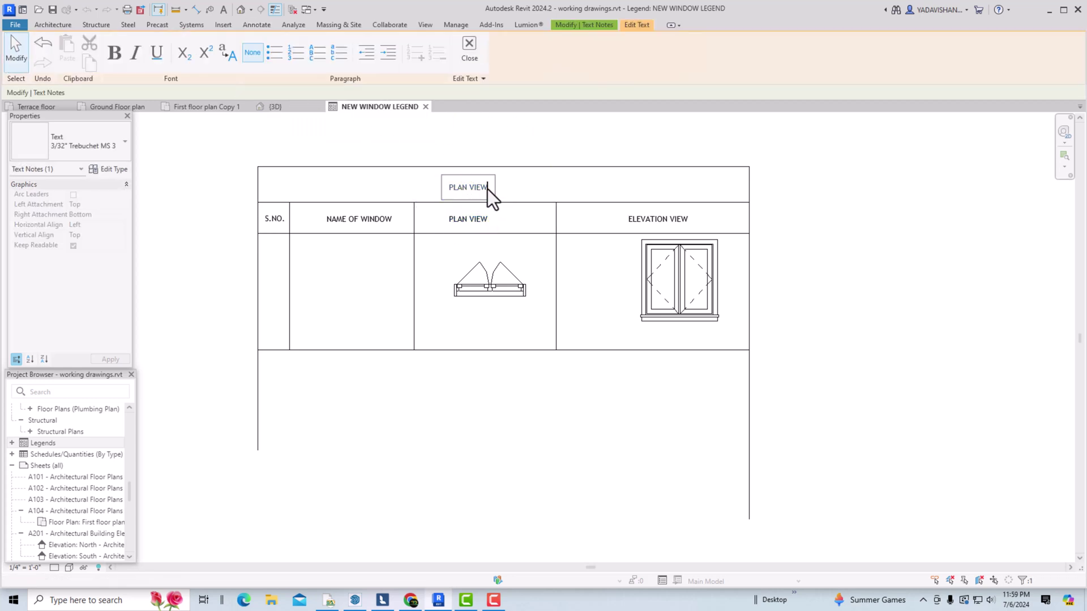
pyautogui.press('BackSpace')
pyautogui.press('BackSpace')
pyautogui.press('BackSpace')
pyautogui.press('BackSpace')
pyautogui.press('BackSpace')
pyautogui.press('BackSpace')
pyautogui.press('BackSpace')
pyautogui.press('BackSpace')
pyautogui.write('NEW WINDOW LEGEND')
pyautogui.click(435, 176)
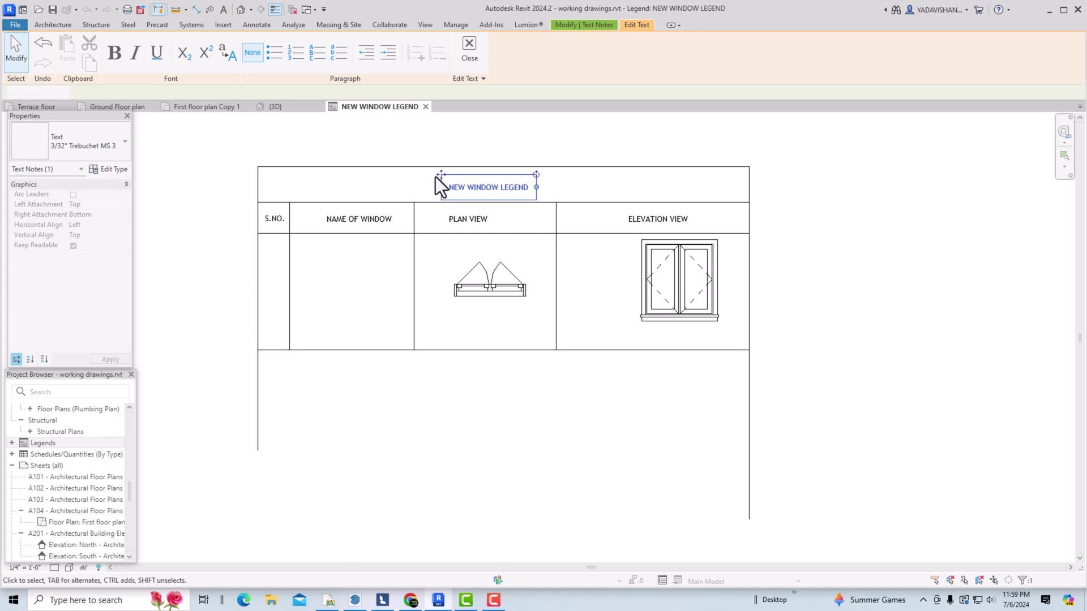
# - Set the title text's type to 1/4" Trebuchet MS 2 and move it to the middle of the title row
pyautogui.click(102, 159)
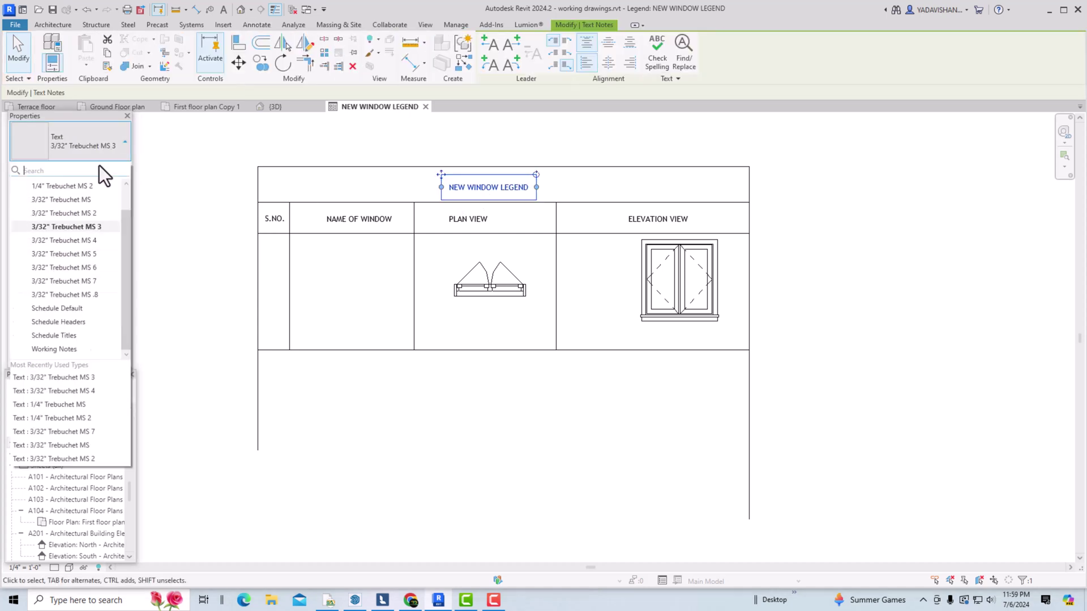
pyautogui.click(73, 185)
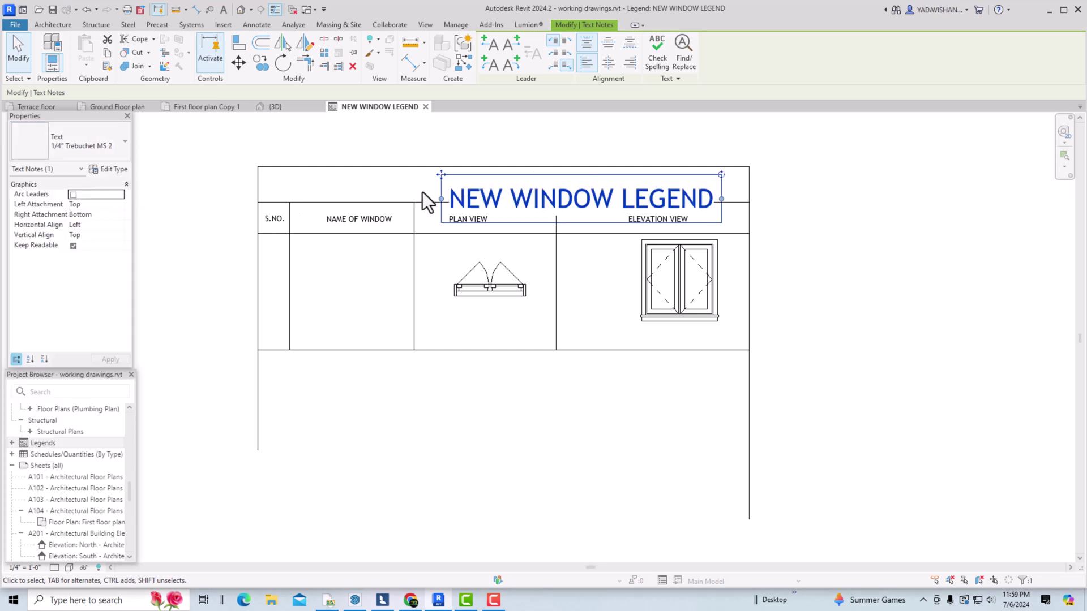
pyautogui.moveTo(441, 174); pyautogui.dragTo(382, 161)
pyautogui.click(447, 141)
# - Check the plan symbol's window family name, and copy the NAME OF WINDOW heading down into the cell below it
pyautogui.scroll(-1, 447, 143)
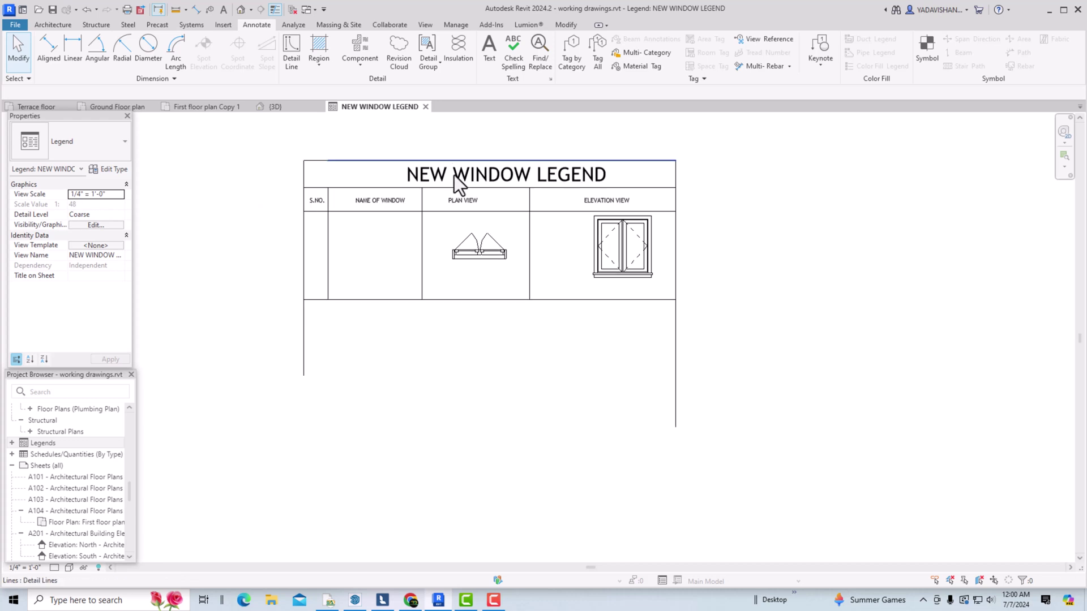
pyautogui.scroll(-1, 511, 334)
pyautogui.scroll(2, 436, 279)
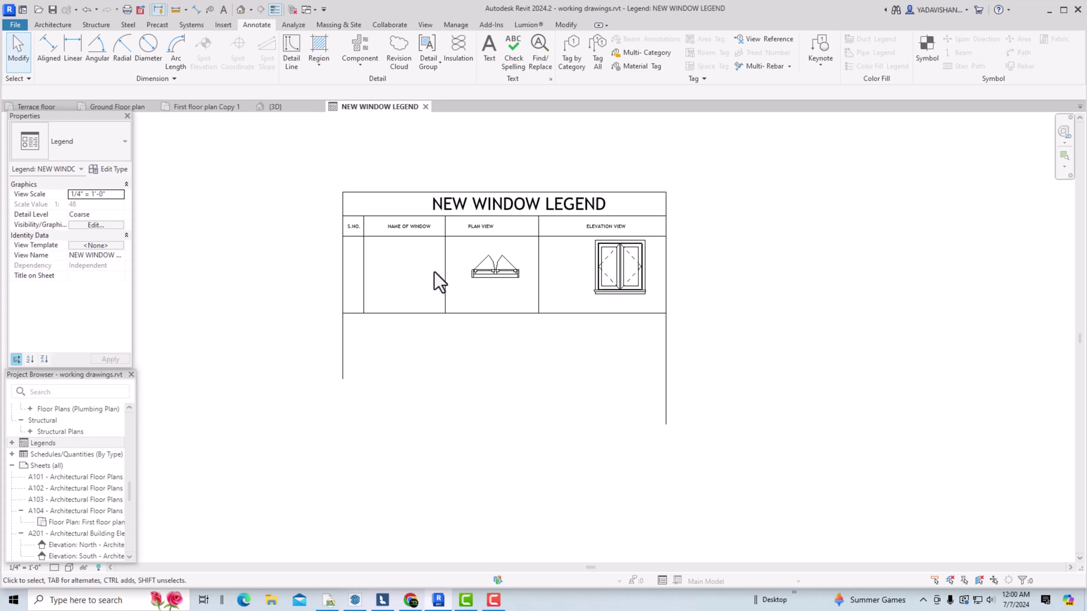
pyautogui.click(496, 272)
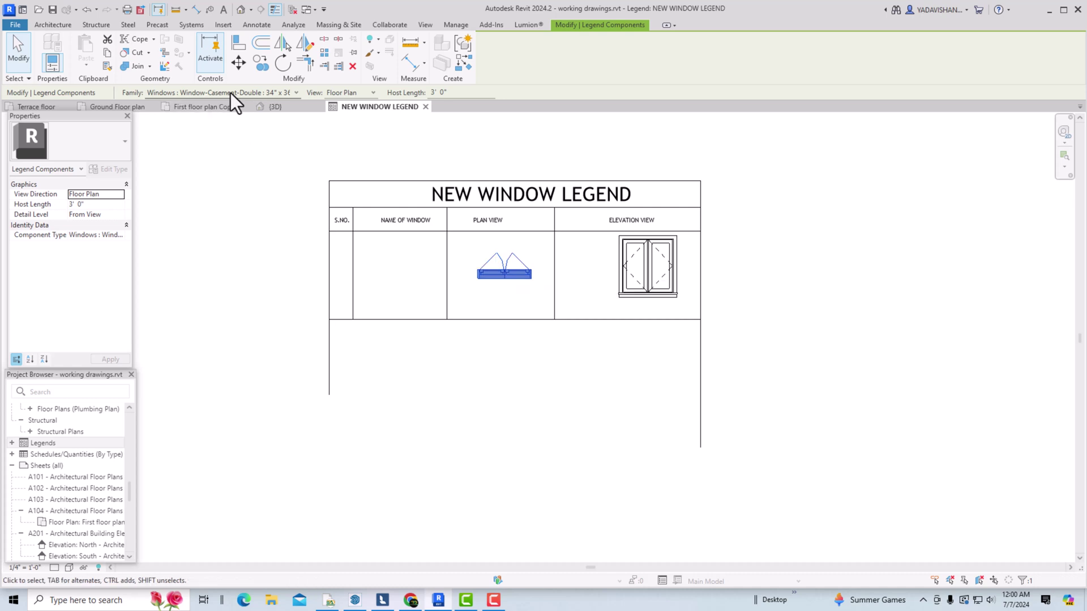
pyautogui.click(388, 267)
pyautogui.click(396, 224)
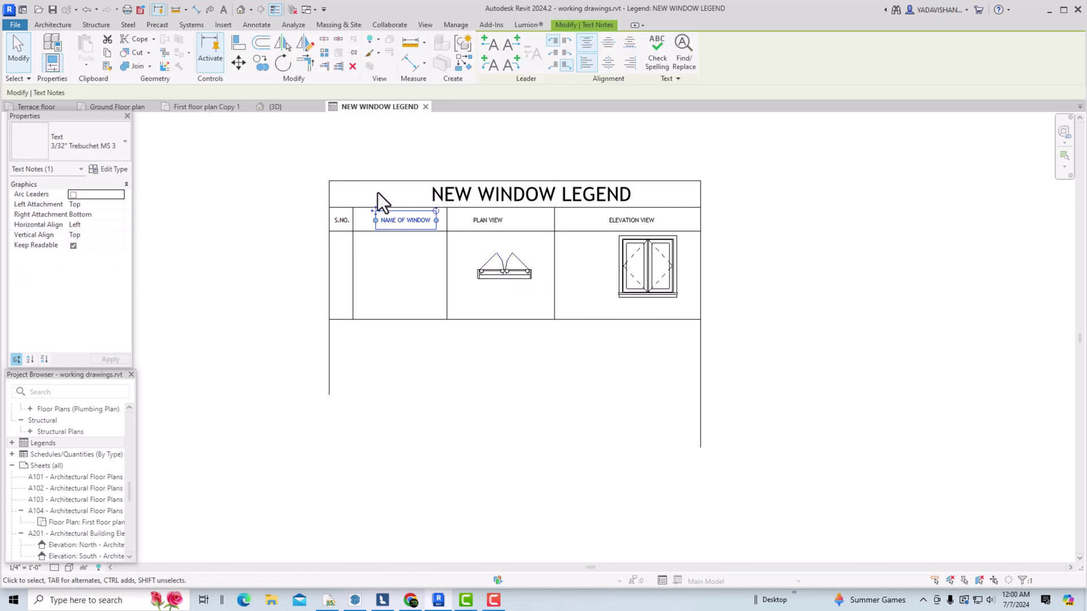
pyautogui.click(261, 63)
pyautogui.click(391, 223)
pyautogui.click(384, 267)
pyautogui.press('Escape')
# - Replace the copied text with "WINDOW CASEMENT DOUBLE" and shift it to fit inside the name column
pyautogui.doubleClick(388, 263)
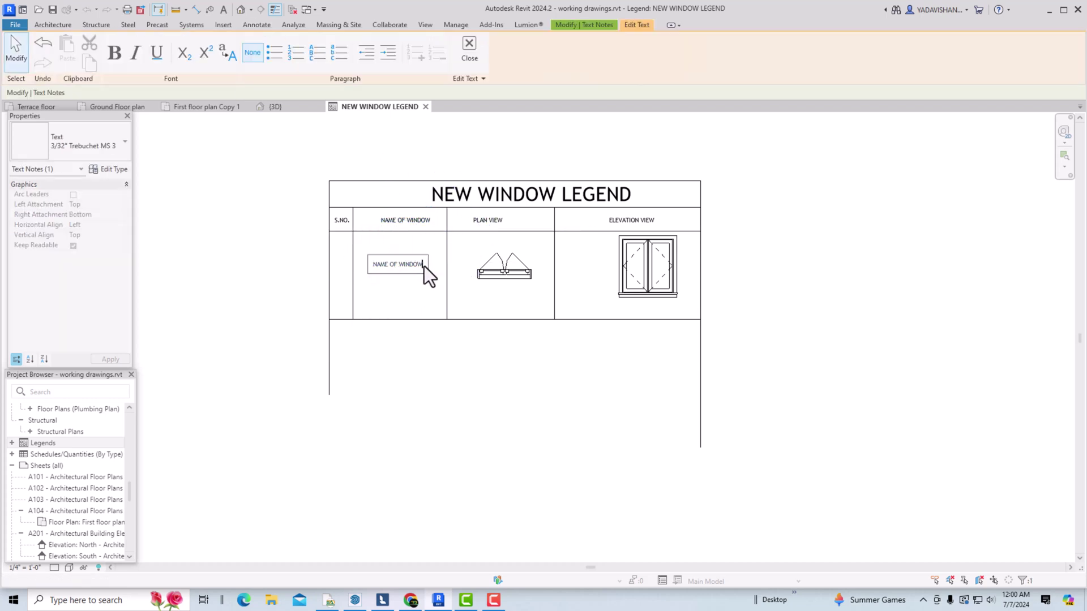
pyautogui.moveTo(424, 266); pyautogui.dragTo(355, 260)
pyautogui.write('WINDOW CASEMENT DOUBLE')
pyautogui.click(388, 358)
pyautogui.click(393, 351)
pyautogui.click(378, 259)
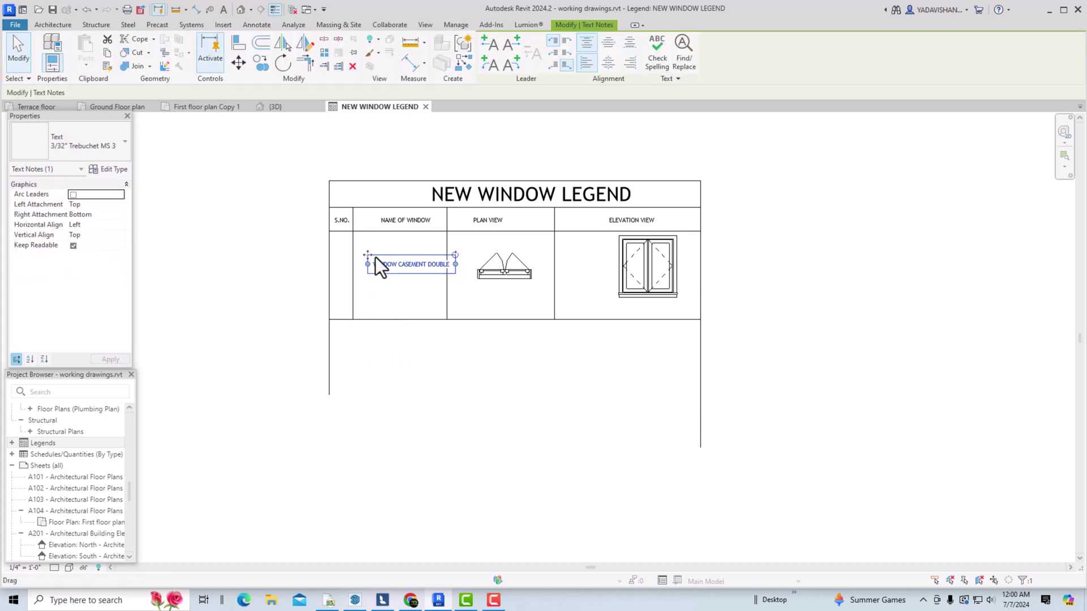
pyautogui.moveTo(369, 255); pyautogui.dragTo(362, 257)
pyautogui.press('Escape')
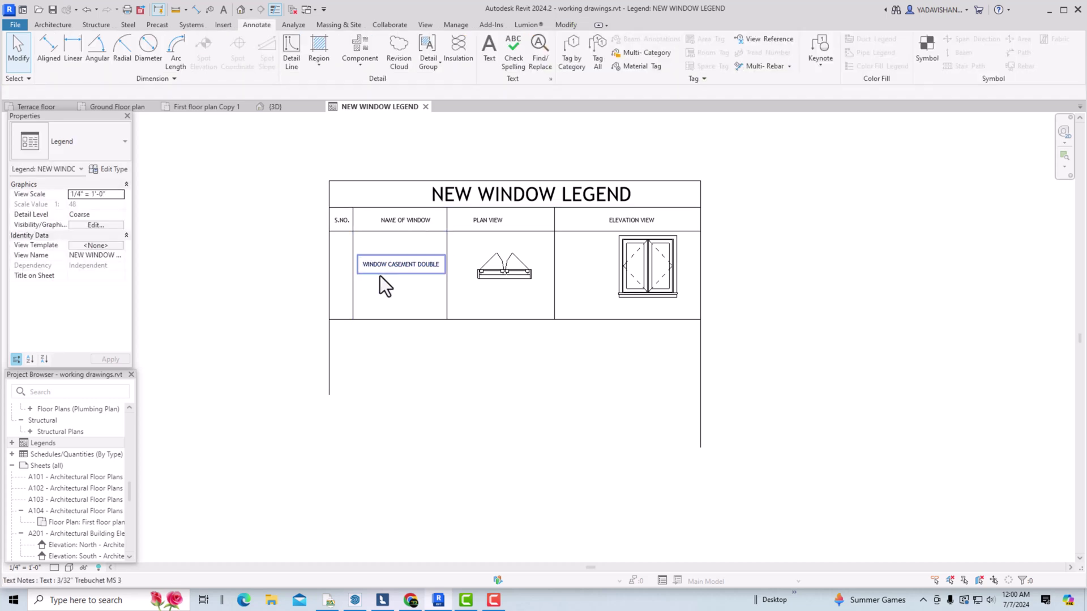
# - Copy the S.NO. heading down into the window row's serial number cell
pyautogui.click(342, 222)
pyautogui.click(261, 63)
pyautogui.click(343, 227)
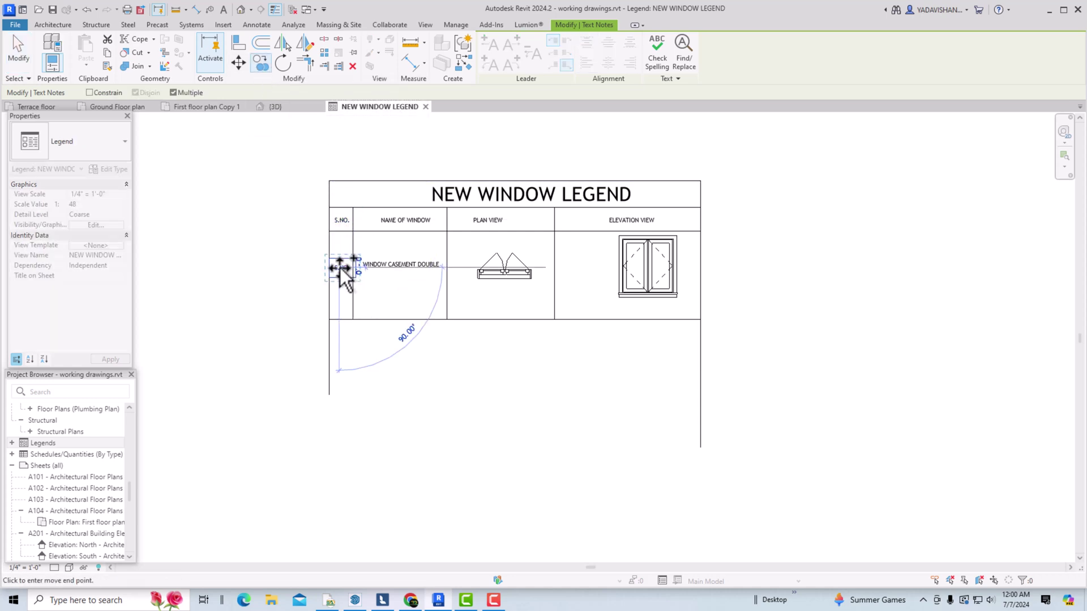
pyautogui.click(340, 270)
pyautogui.press('Escape')
# - Change the copied serial number text in the window row to "1."
pyautogui.click(344, 269)
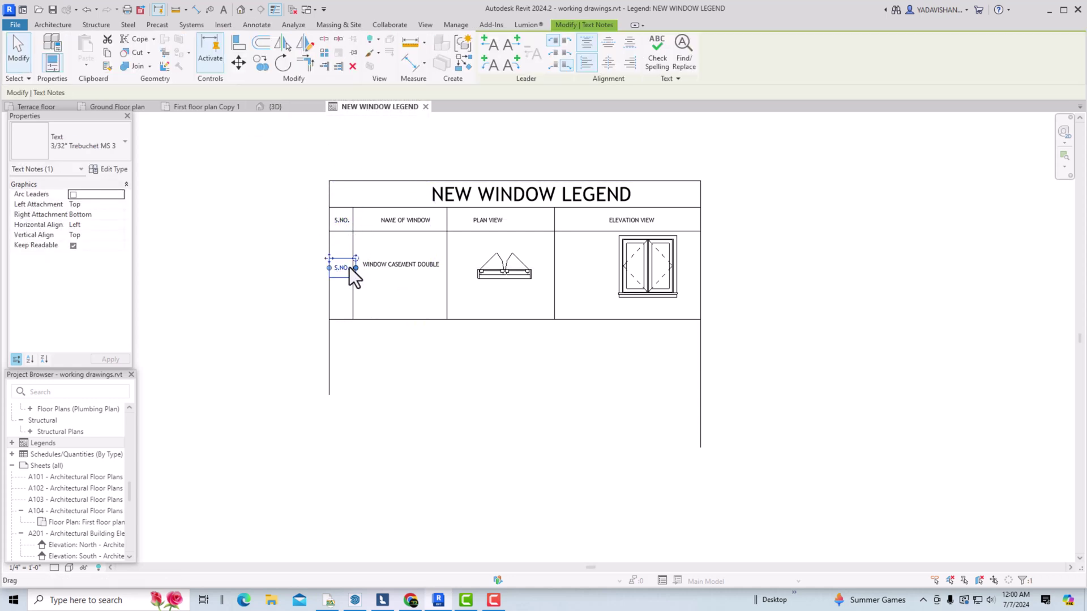
pyautogui.doubleClick(342, 269)
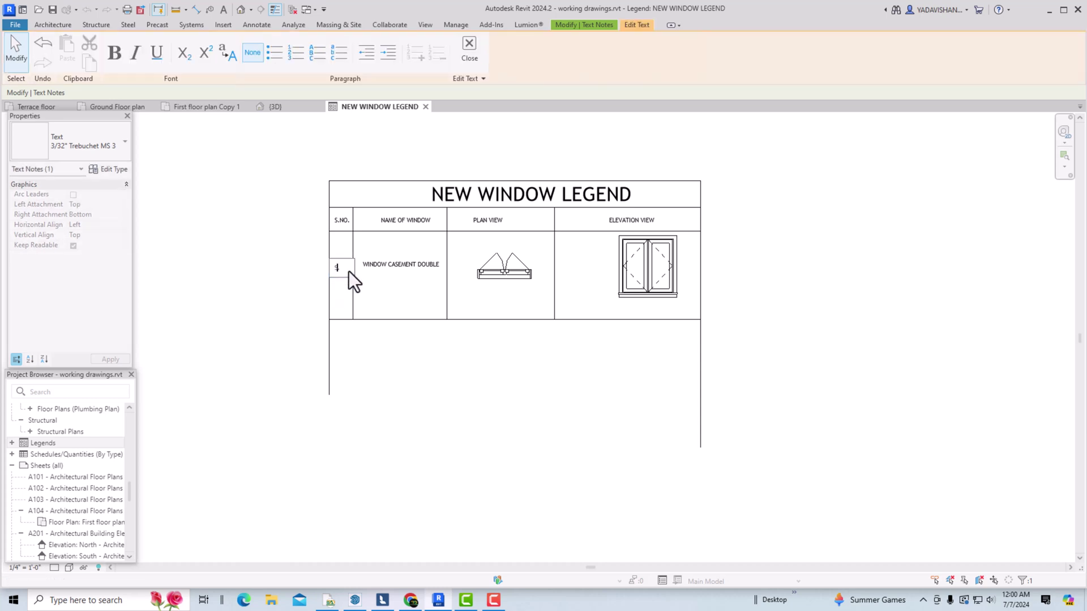
pyautogui.write('1.')
pyautogui.click(358, 372)
pyautogui.click(430, 351)
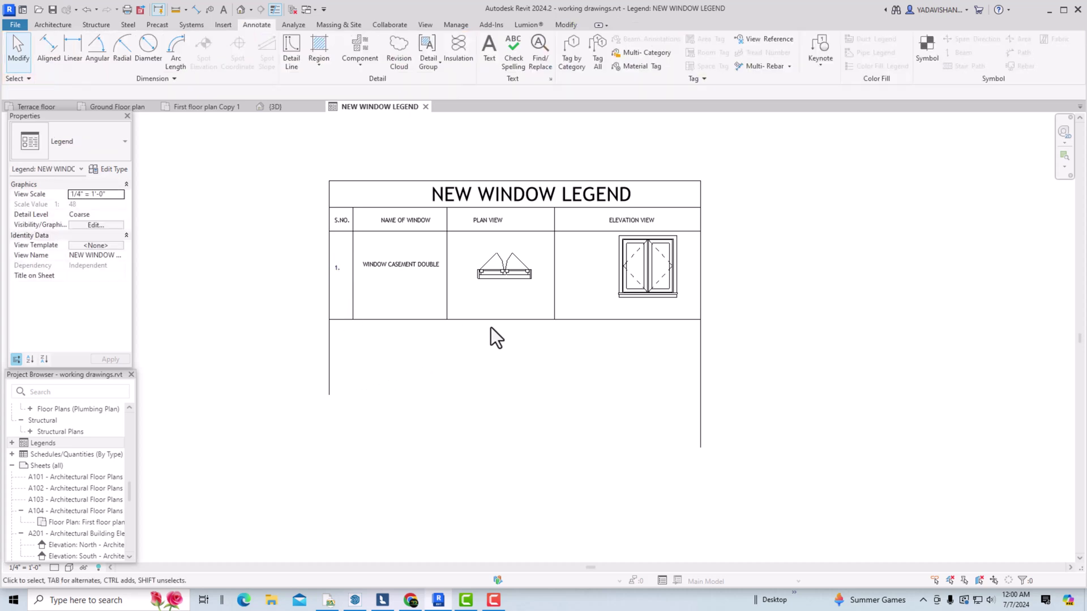
# - Extend the plan/elevation column divider below the window row, and draw a 9' 2" detail line continuing the name/plan divider down from the header
pyautogui.click(549, 308)
pyautogui.moveTo(552, 319); pyautogui.dragTo(554, 401)
pyautogui.press('d')
pyautogui.press('l')
pyautogui.click(446, 231)
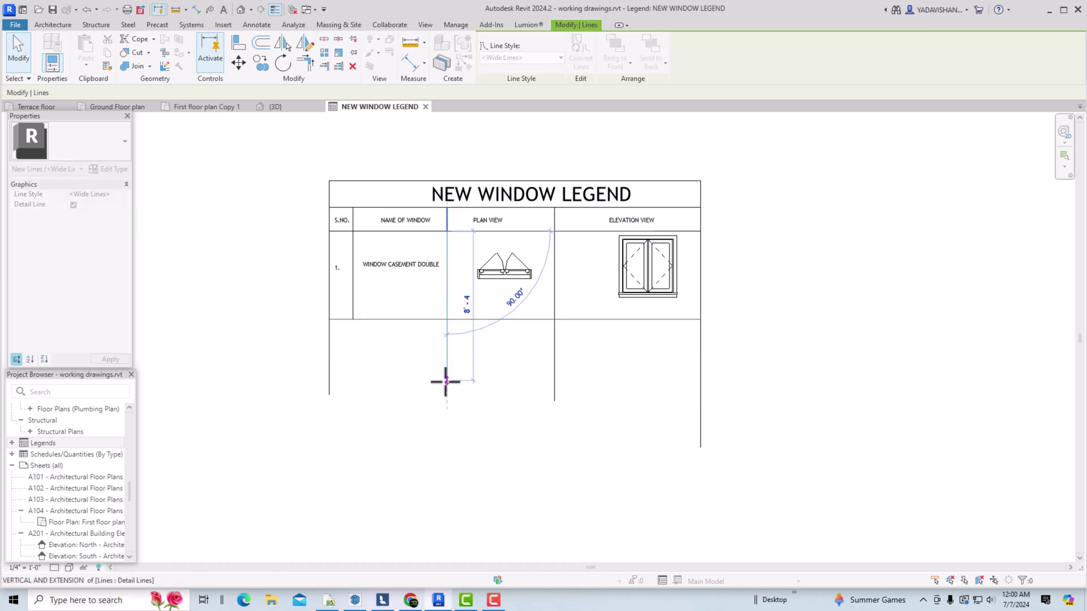
pyautogui.click(447, 395)
pyautogui.press('Escape')
pyautogui.press('Escape')
# - Draw a 9' 2" detail line continuing the divider between the serial number and name columns down from the header row
pyautogui.press('d')
pyautogui.press('l')
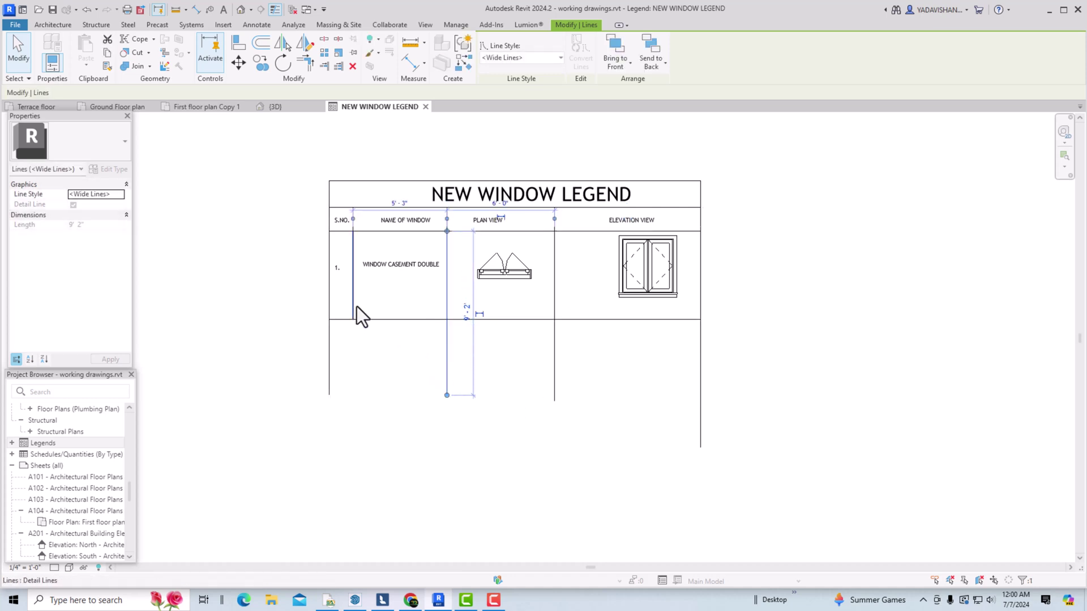
pyautogui.click(352, 231)
pyautogui.click(353, 395)
pyautogui.press('Escape')
pyautogui.press('Escape')
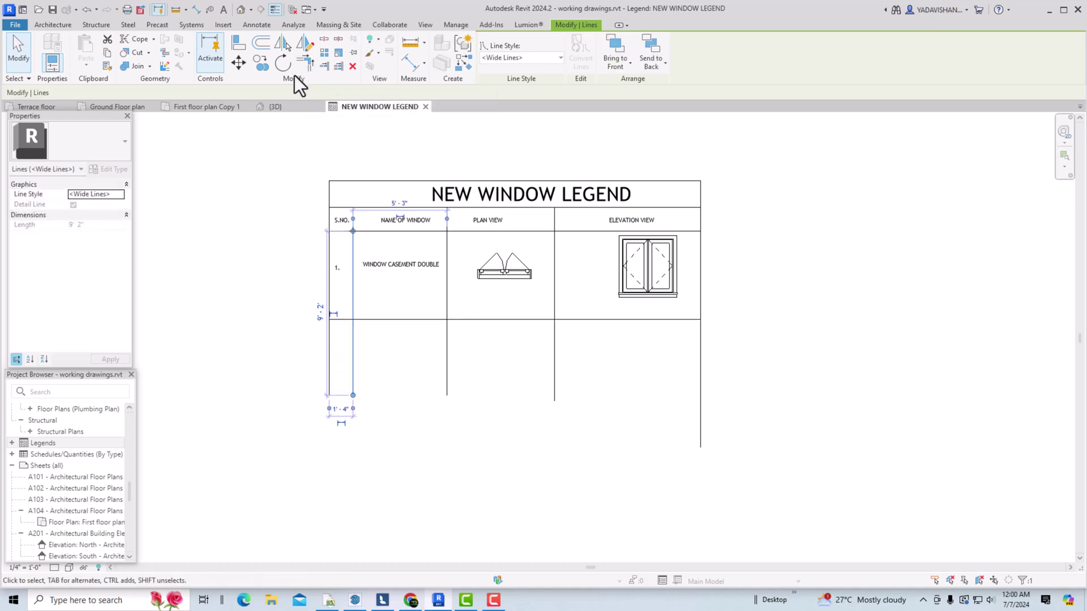
# - Draw a horizontal detail line across the full table width about 4' 3" below the first window row, closing off a second row
pyautogui.click(264, 25)
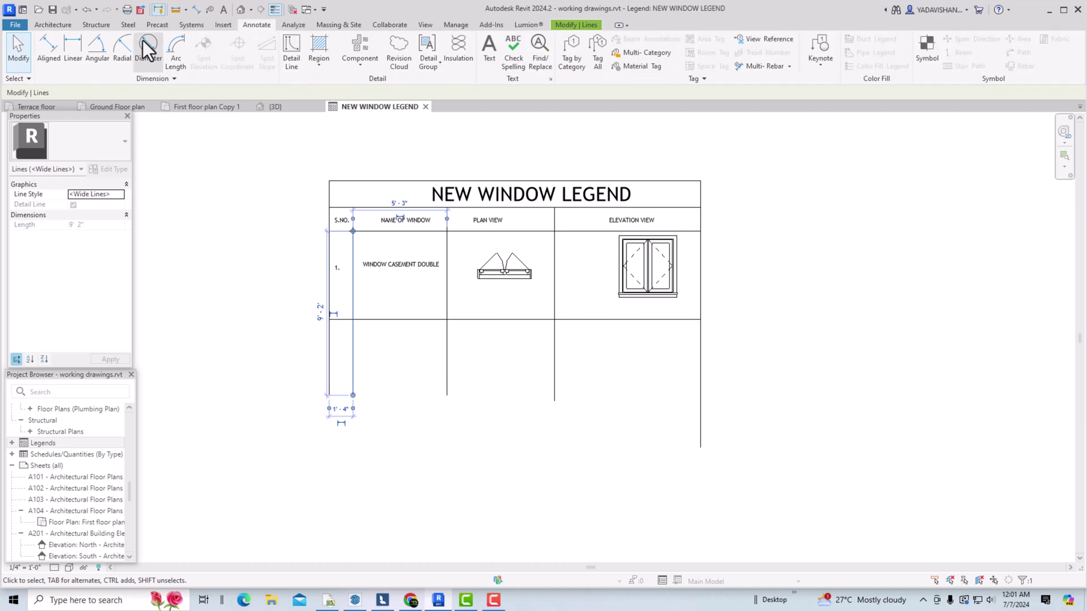
pyautogui.click(292, 56)
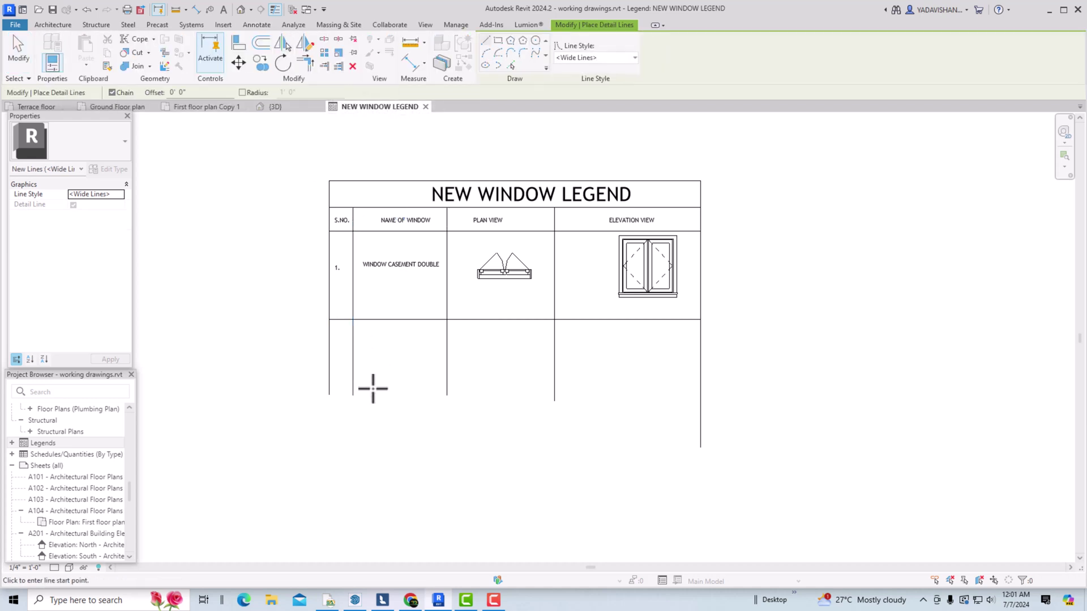
pyautogui.click(329, 395)
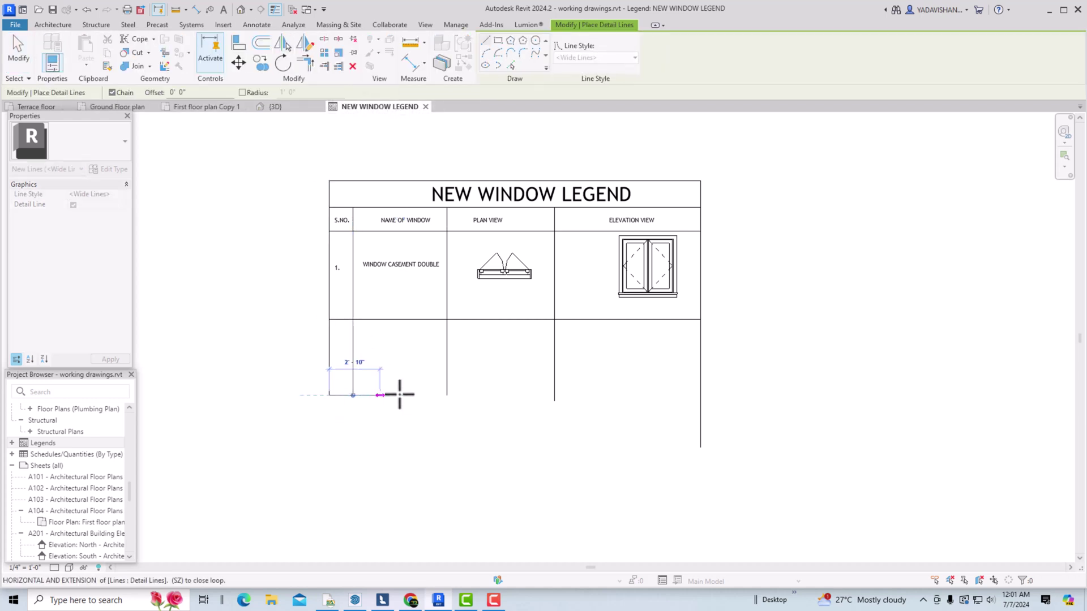
pyautogui.click(700, 395)
pyautogui.press('Escape')
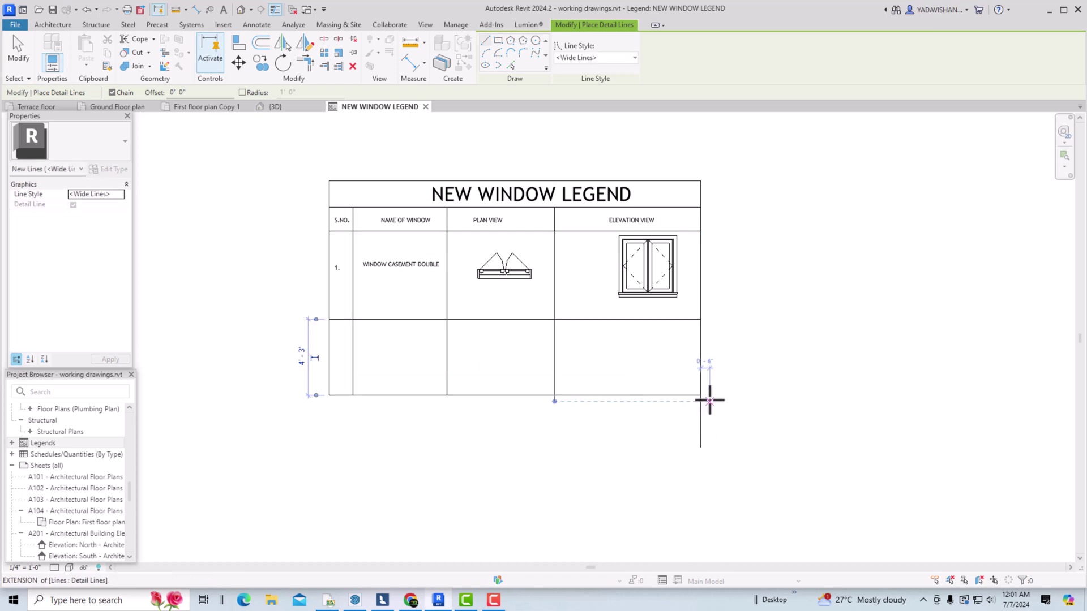
pyautogui.press('Escape')
# - Try copying the plan and elevation window symbols together straight down into the second row, and undo the copy
pyautogui.scroll(2, 555, 402)
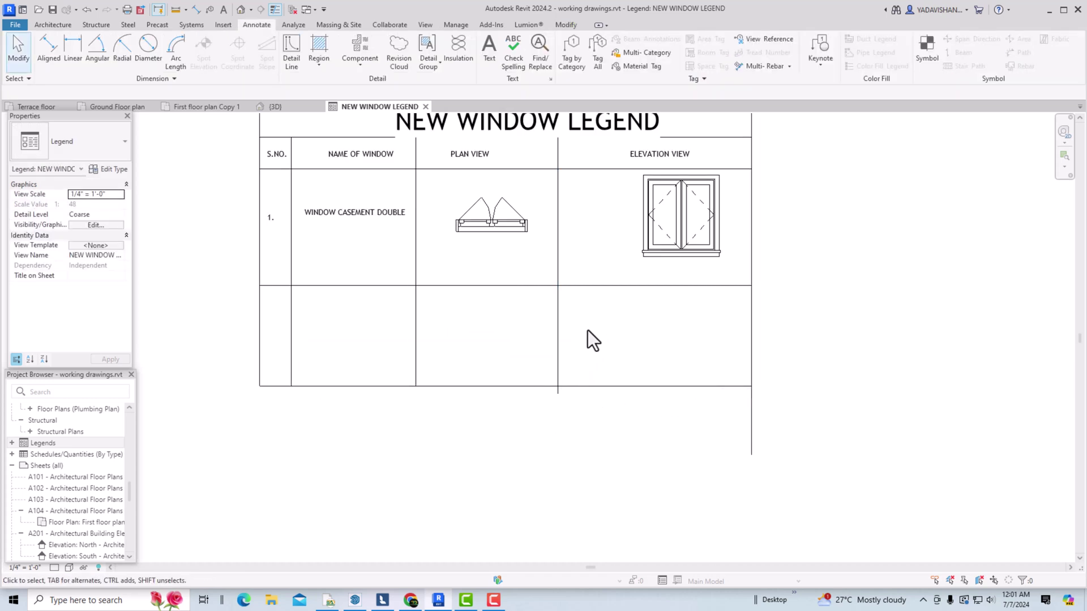
pyautogui.scroll(-2, 615, 312)
pyautogui.click(655, 240)
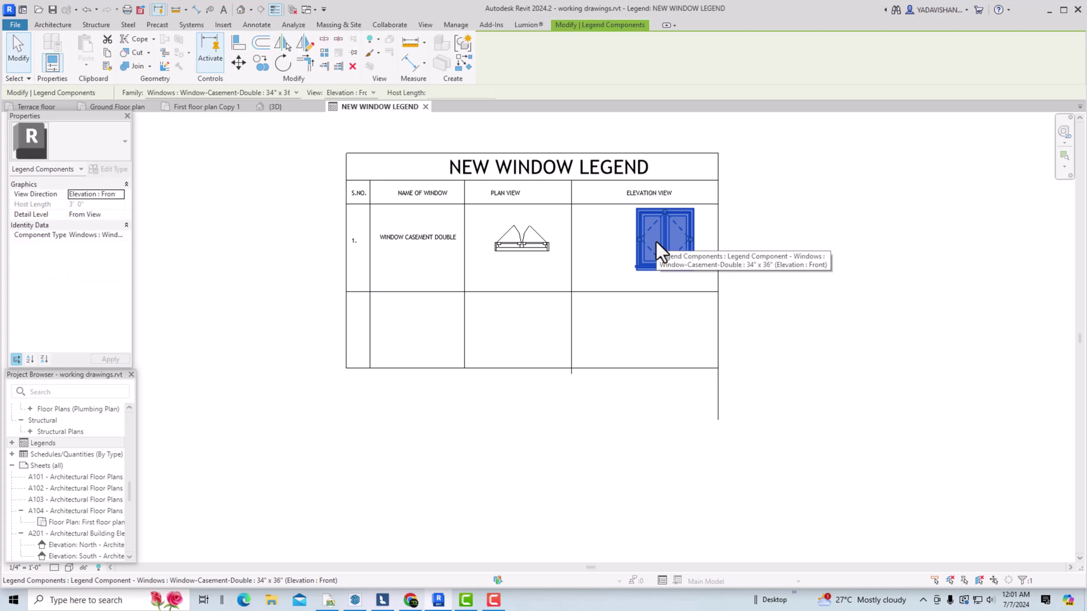
pyautogui.keyDown('ctrl'); pyautogui.click(516, 242); pyautogui.keyUp('ctrl')
pyautogui.click(261, 62)
pyautogui.click(508, 236)
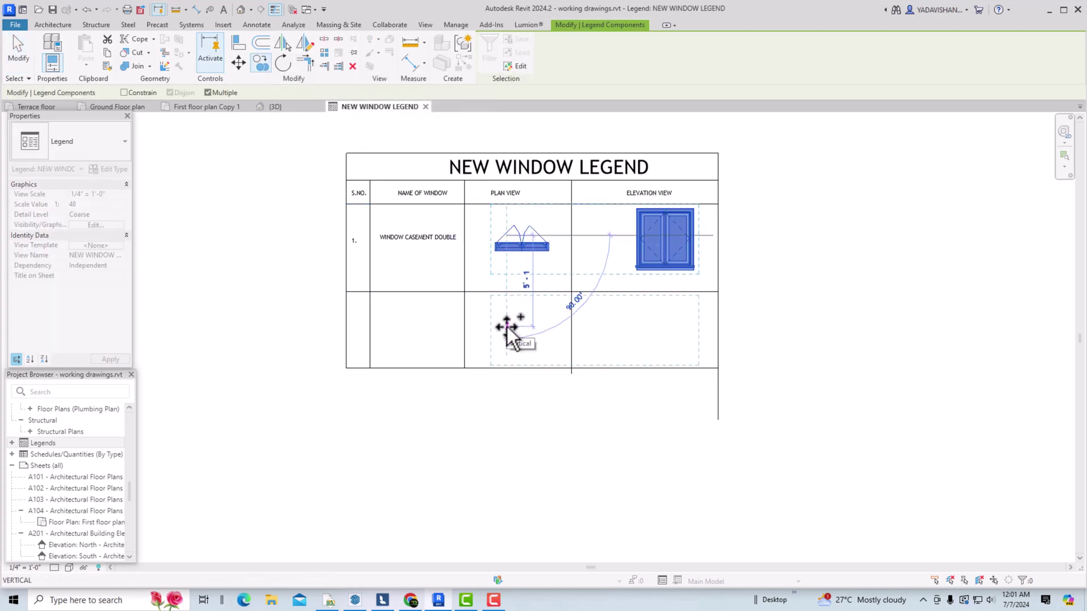
pyautogui.click(508, 327)
pyautogui.press('Escape')
pyautogui.press('Escape')
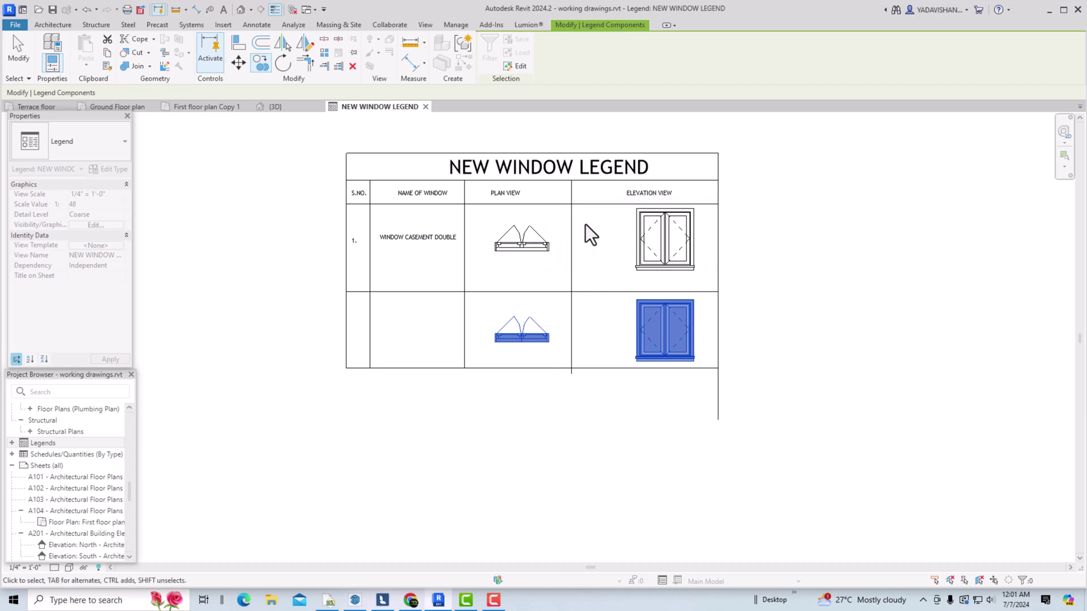
pyautogui.hotkey('ctrl', 'z')
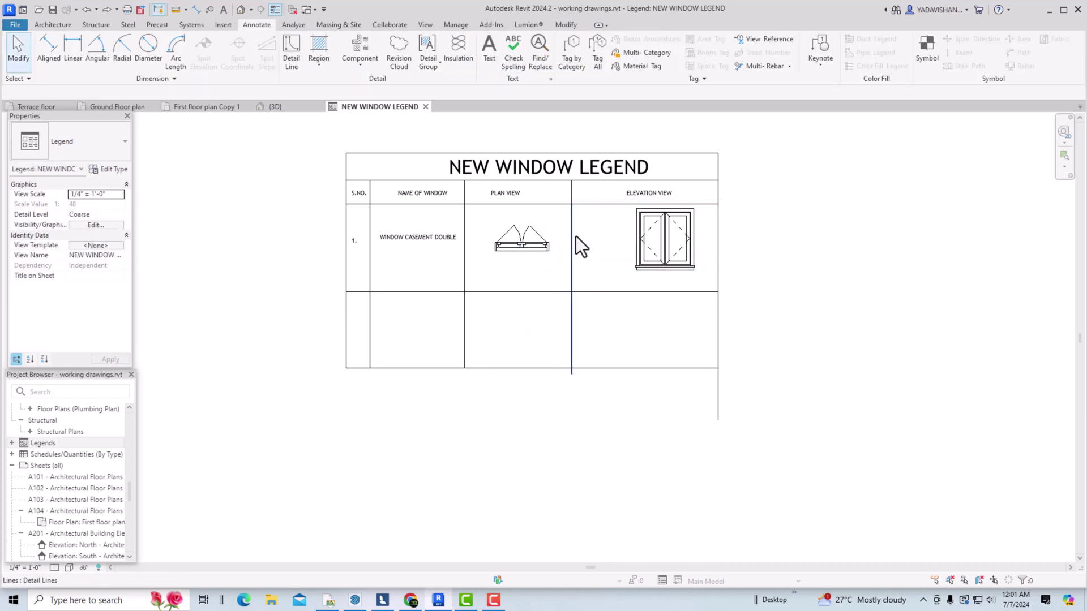
# - Add an aligned width dimension between the inner faces of the plan symbol's side jambs, placed below the symbol
pyautogui.click(518, 250)
pyautogui.scroll(3, 518, 250)
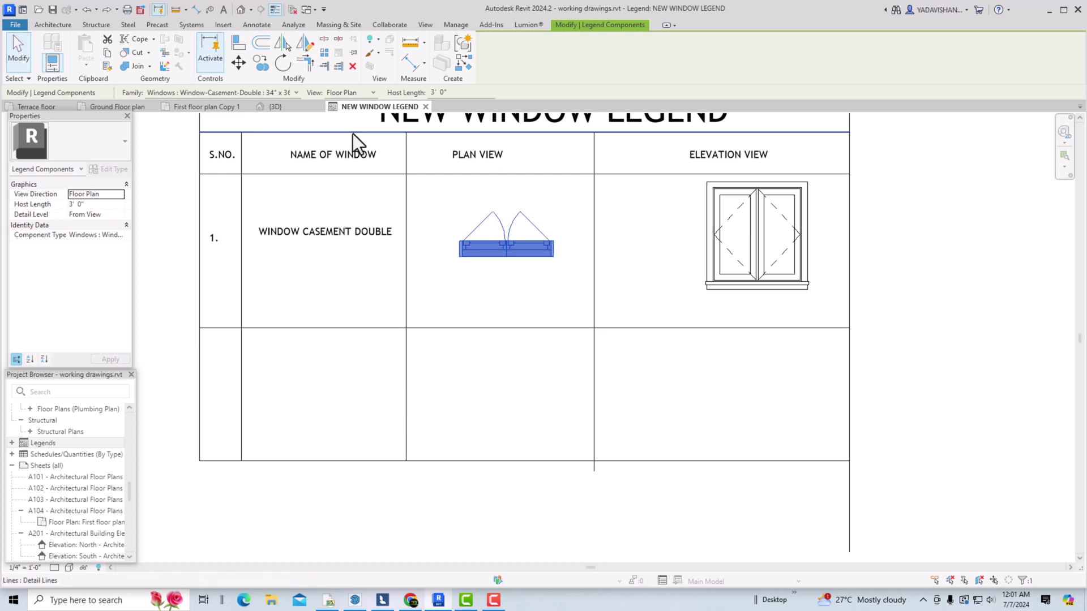
pyautogui.click(49, 47)
pyautogui.scroll(2, 461, 253)
pyautogui.click(458, 250)
pyautogui.click(599, 253)
pyautogui.press('Escape')
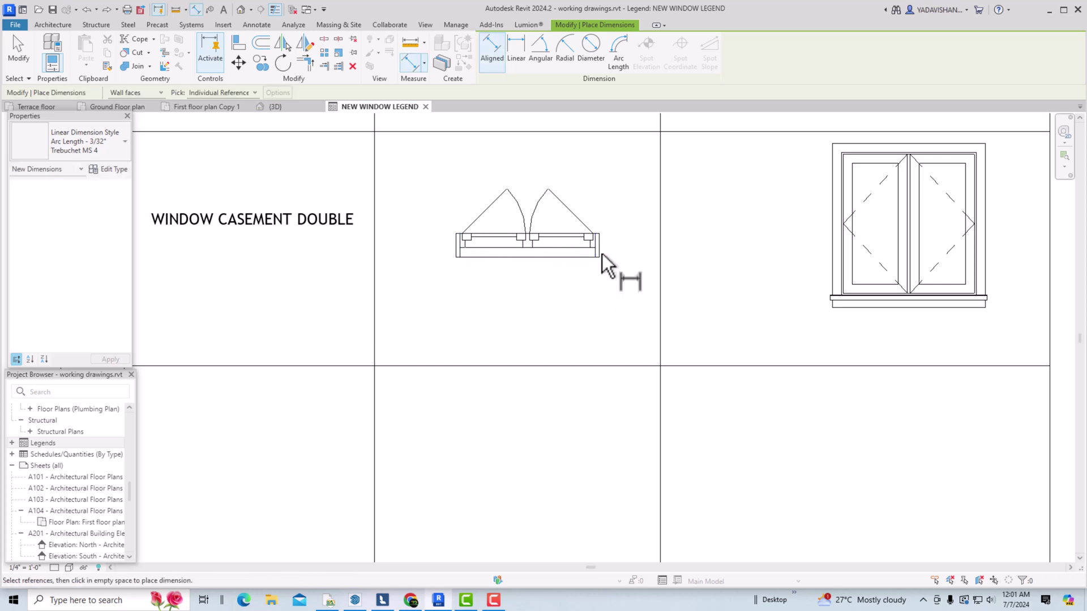
pyautogui.scroll(4, 596, 246)
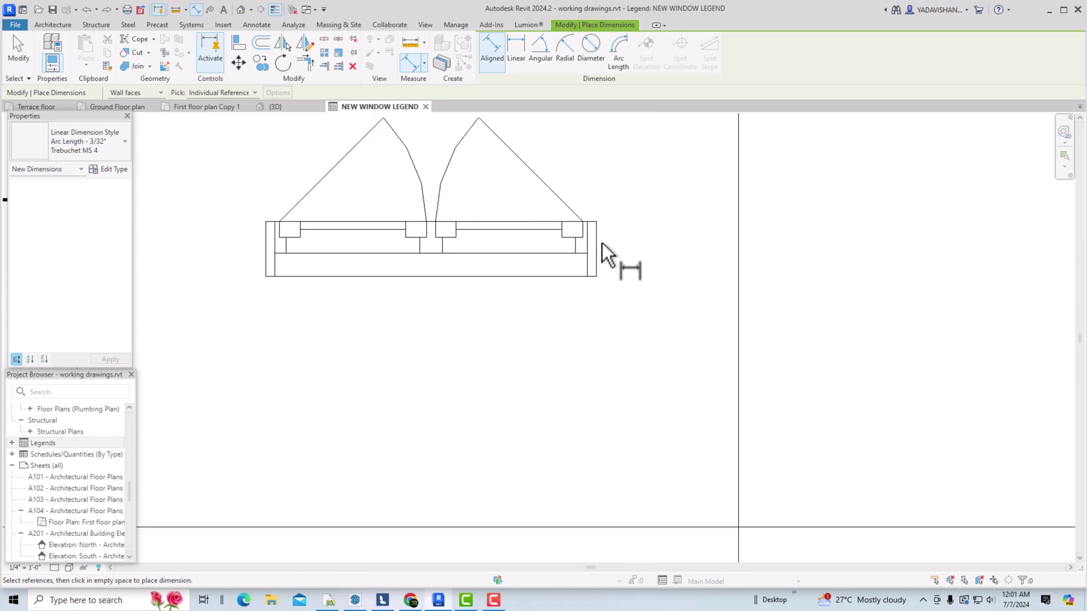
pyautogui.click(587, 253)
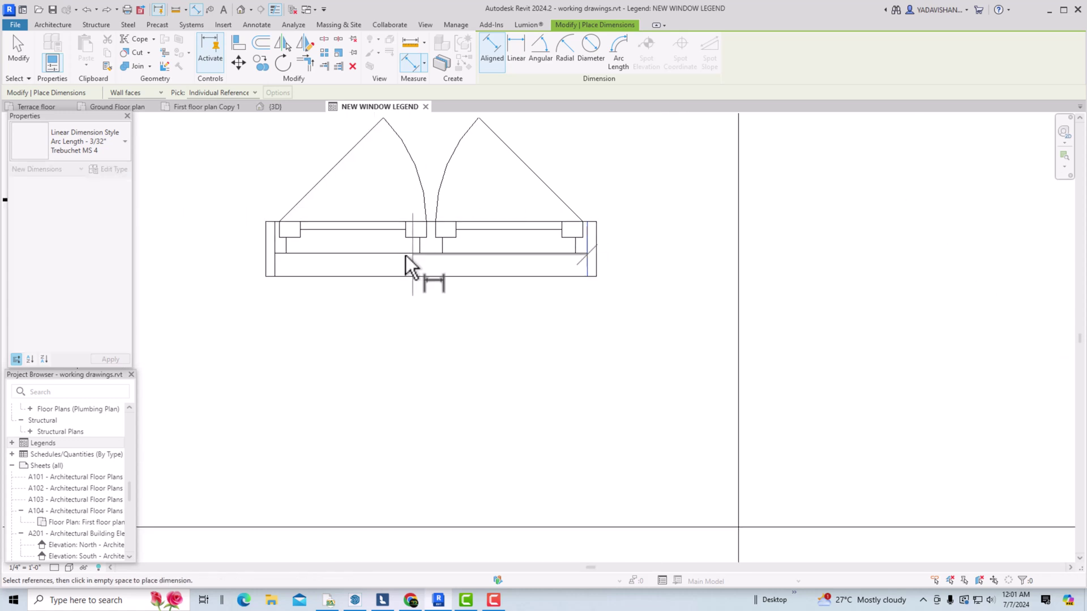
pyautogui.click(275, 253)
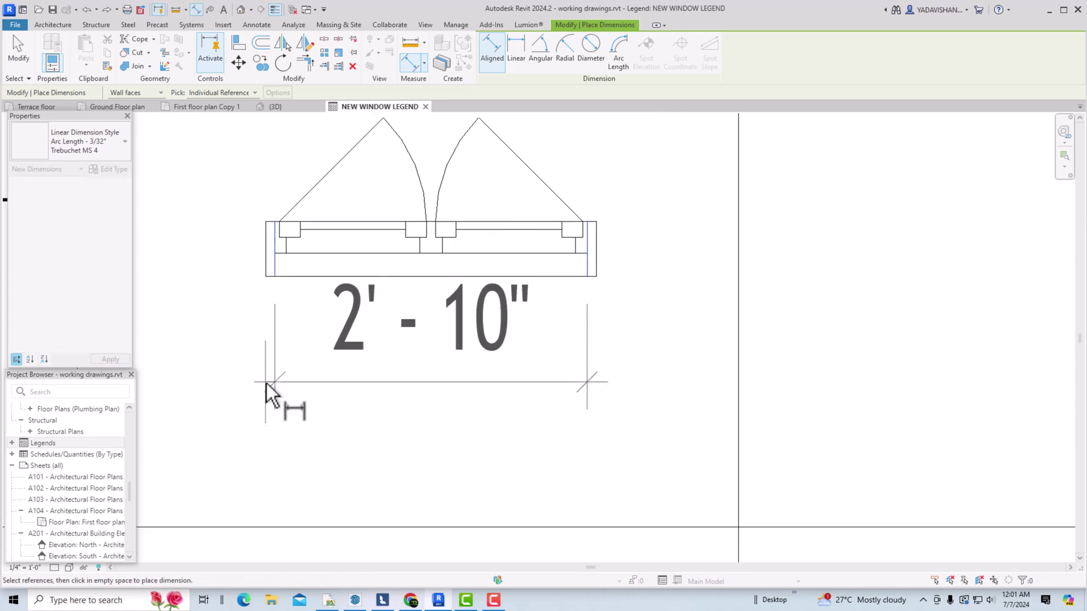
pyautogui.click(258, 380)
pyautogui.scroll(-2, 250, 376)
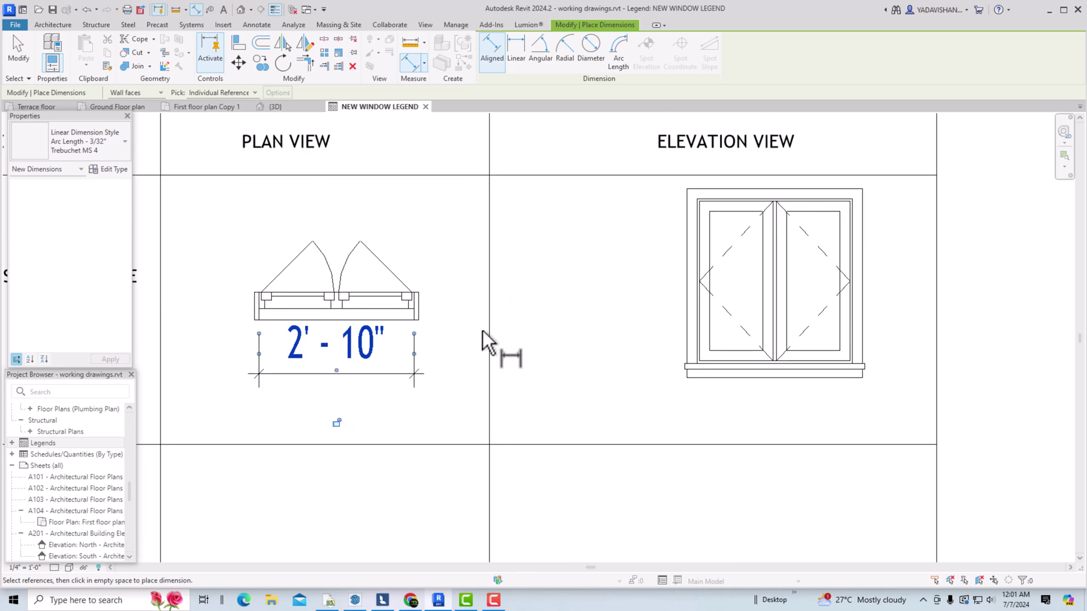
# - Add an aligned height dimension to the elevation symbol from the frame's top edge to the sill's bottom edge, placed beside the window
pyautogui.click(716, 190)
pyautogui.click(722, 368)
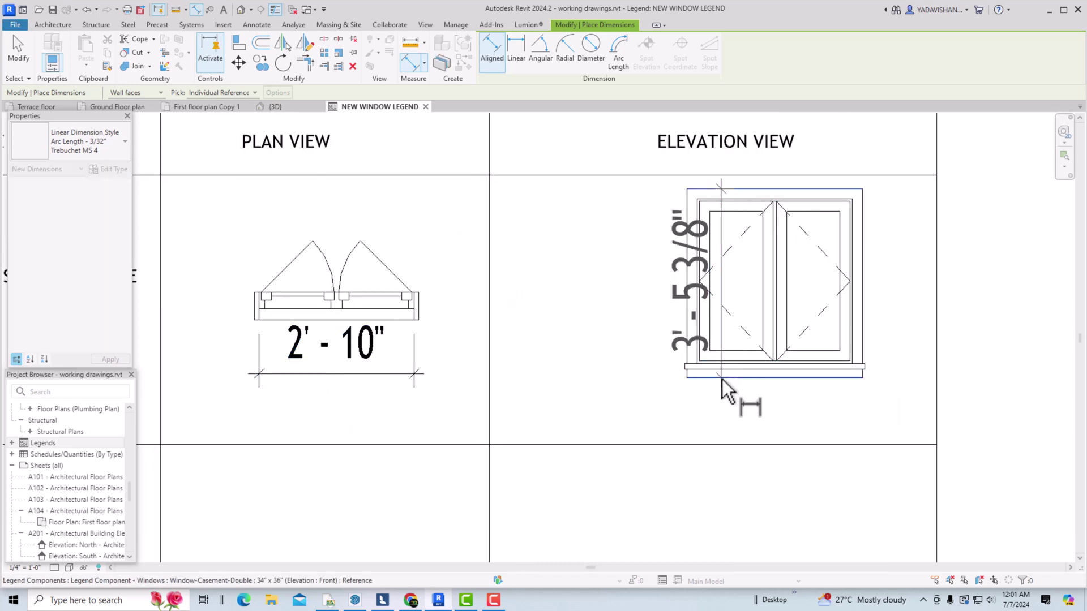
pyautogui.click(661, 408)
pyautogui.press('Escape')
pyautogui.press('Escape')
pyautogui.scroll(-2, 559, 273)
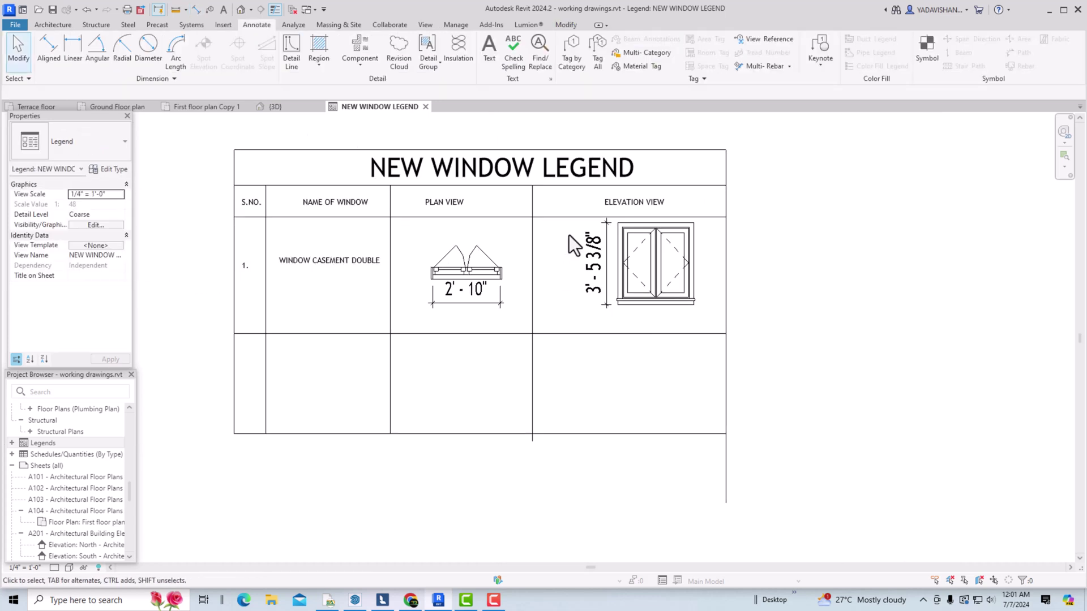
# - Copy the plan window symbol straight down into the second row's plan view cell
pyautogui.scroll(-2, 395, 273)
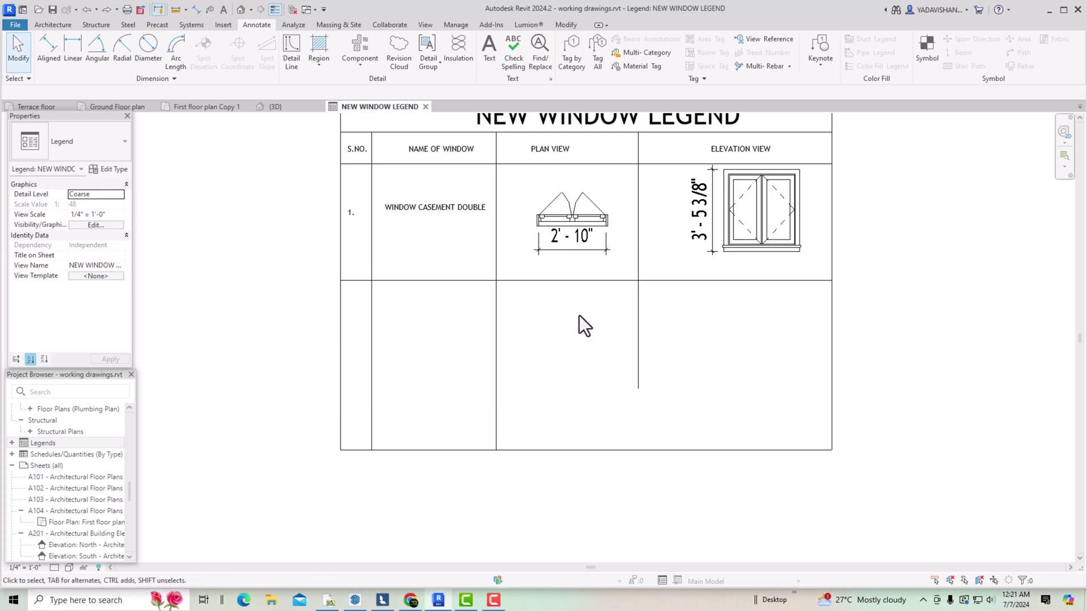
pyautogui.click(573, 211)
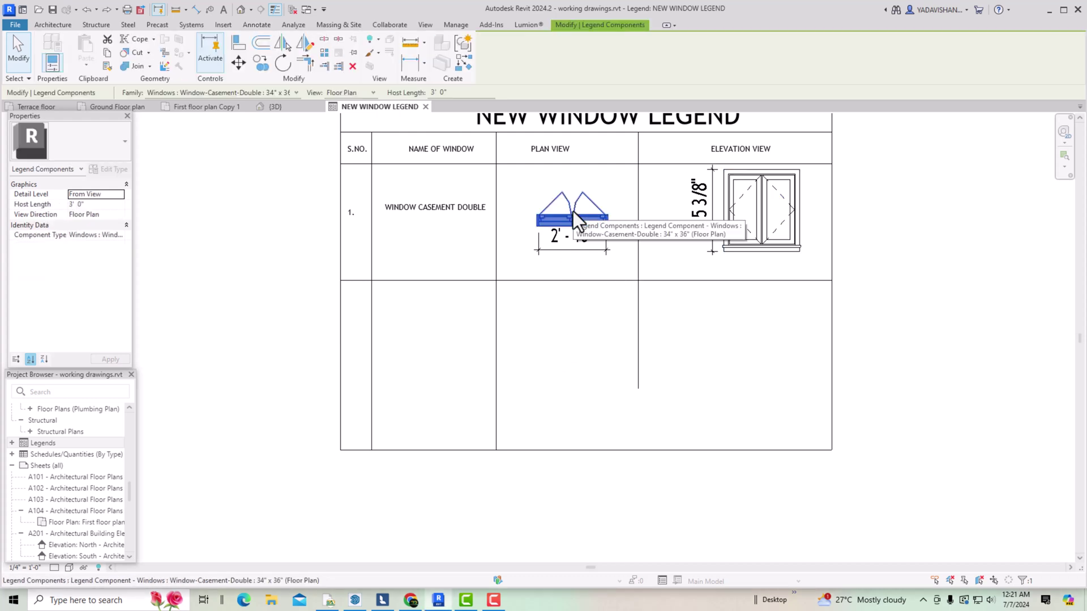
pyautogui.click(261, 64)
pyautogui.click(571, 213)
pyautogui.click(544, 353)
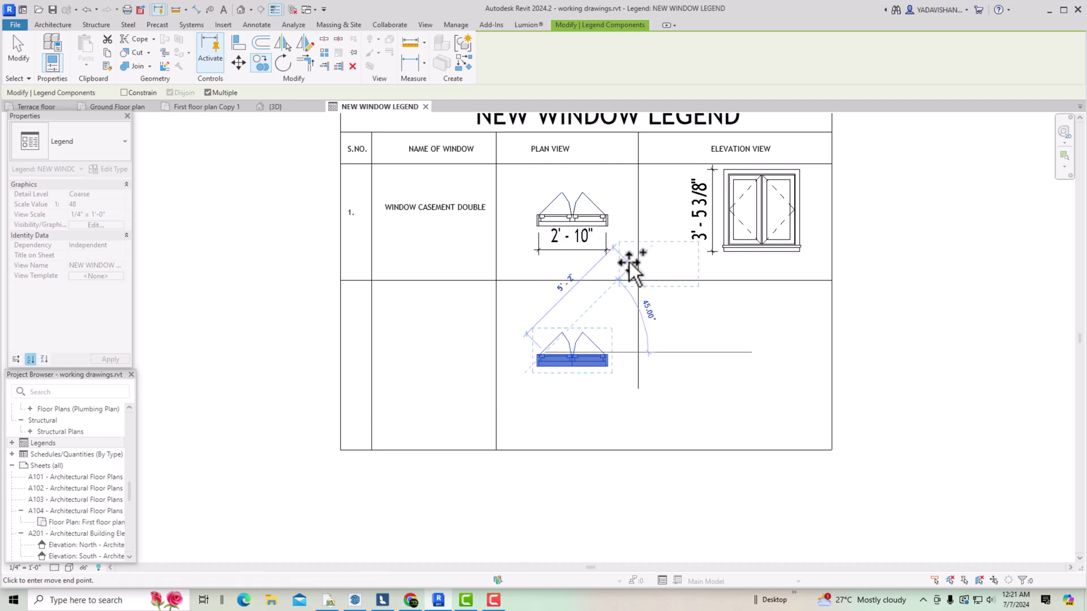
pyautogui.press('Escape')
pyautogui.press('Escape')
# - Extend the divider between the plan and elevation columns down to the table's bottom border
pyautogui.click(640, 378)
pyautogui.moveTo(638, 385); pyautogui.dragTo(638, 449)
pyautogui.press('Escape')
# - Change the copied plan symbol's family to Window-Solar_Innovations-Casement-Curtain_Wall_Panel : SI7202
pyautogui.click(558, 356)
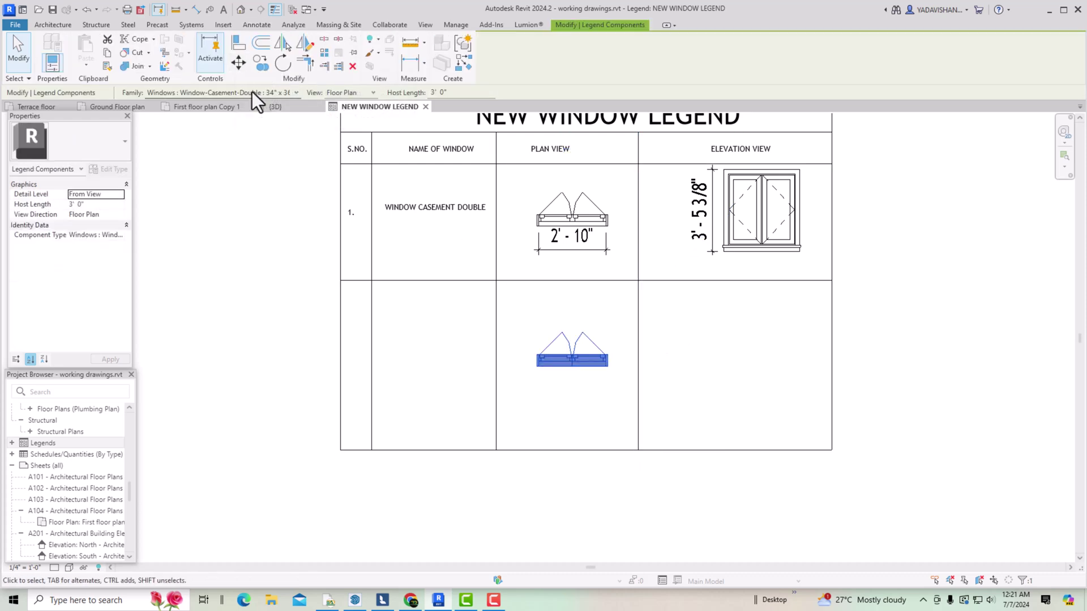
pyautogui.click(282, 92)
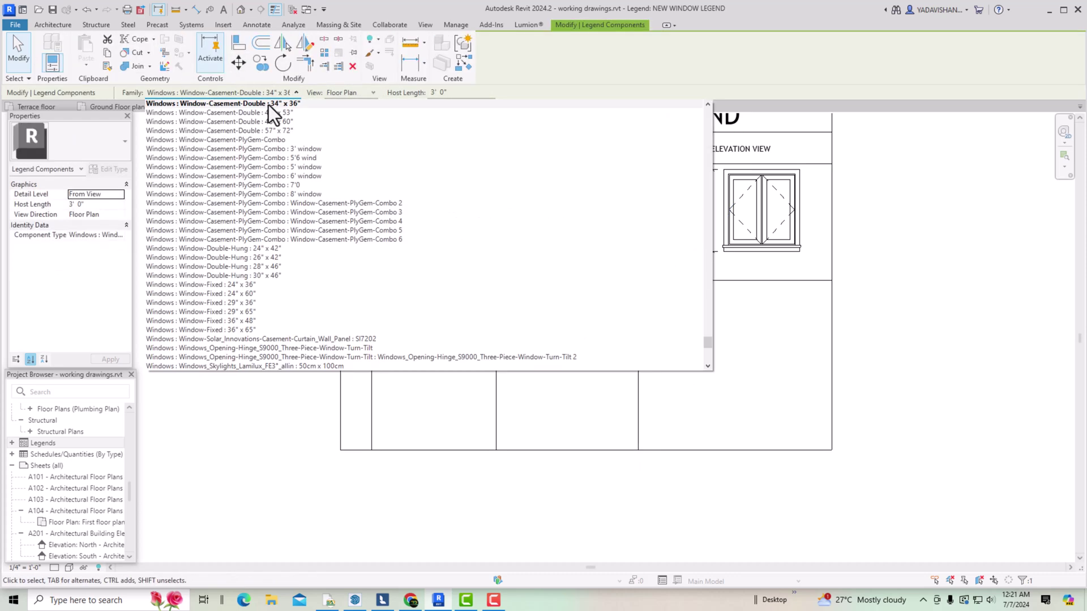
pyautogui.click(219, 339)
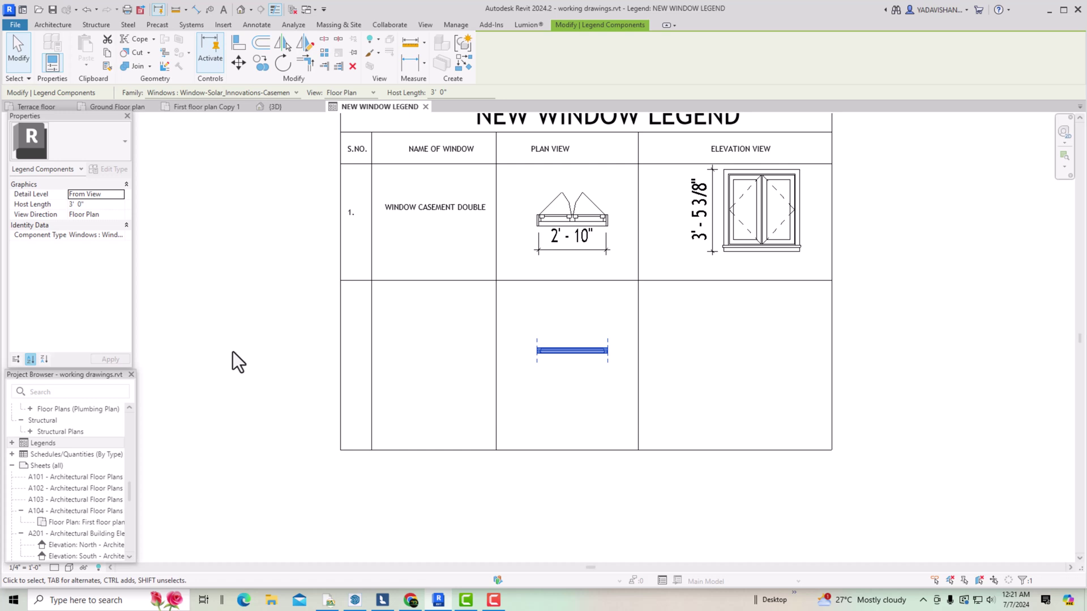
# - Set the second row plan symbol's host length to 5' 0"
pyautogui.scroll(2, 622, 375)
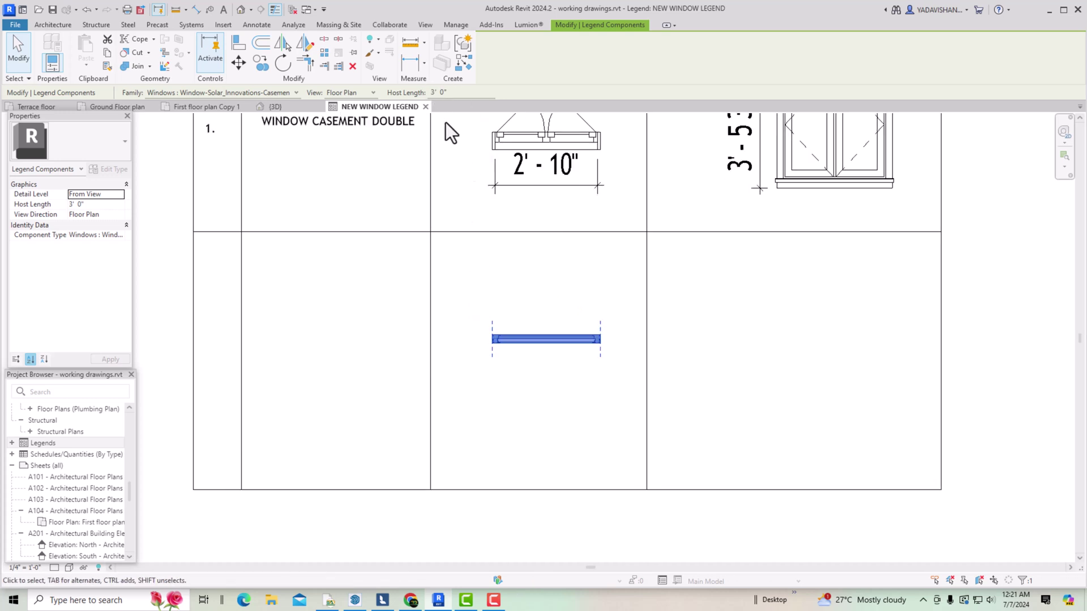
pyautogui.click(225, 92)
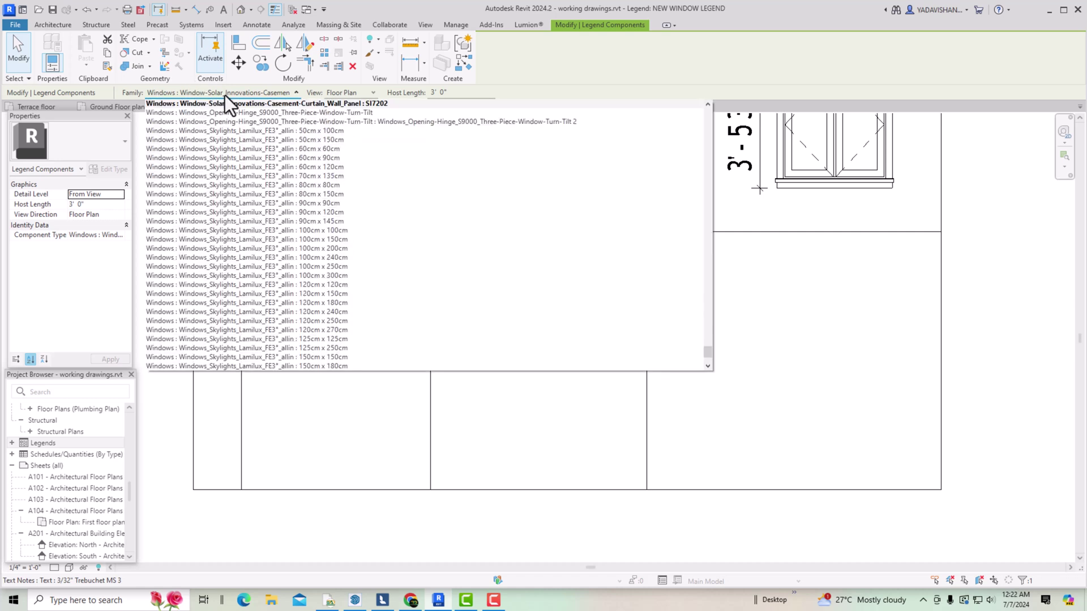
pyautogui.click(317, 93)
pyautogui.click(419, 93)
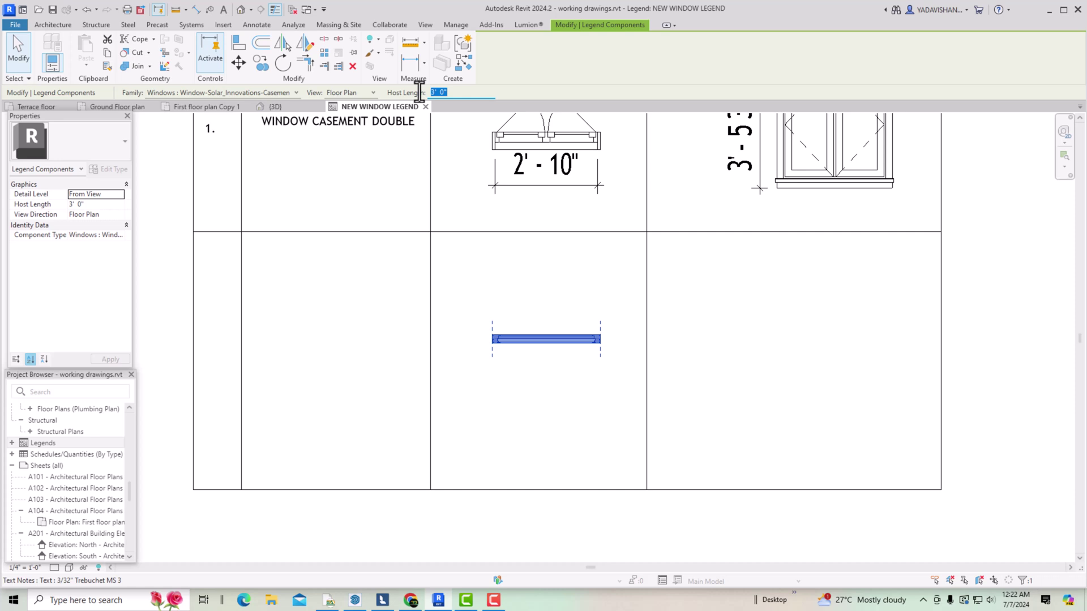
pyautogui.press('Return')
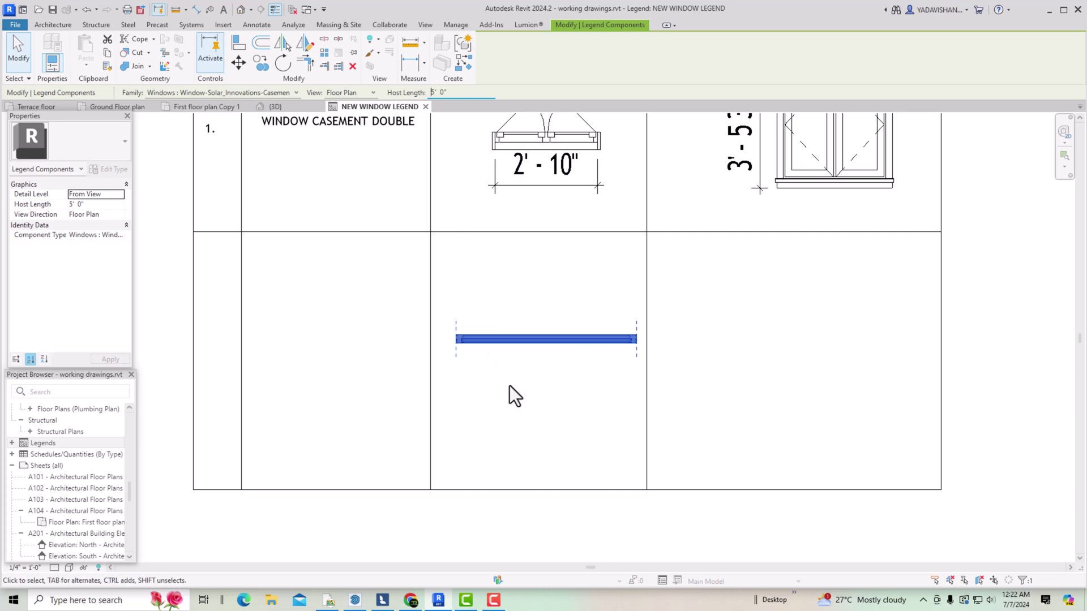
pyautogui.click(520, 412)
pyautogui.click(520, 347)
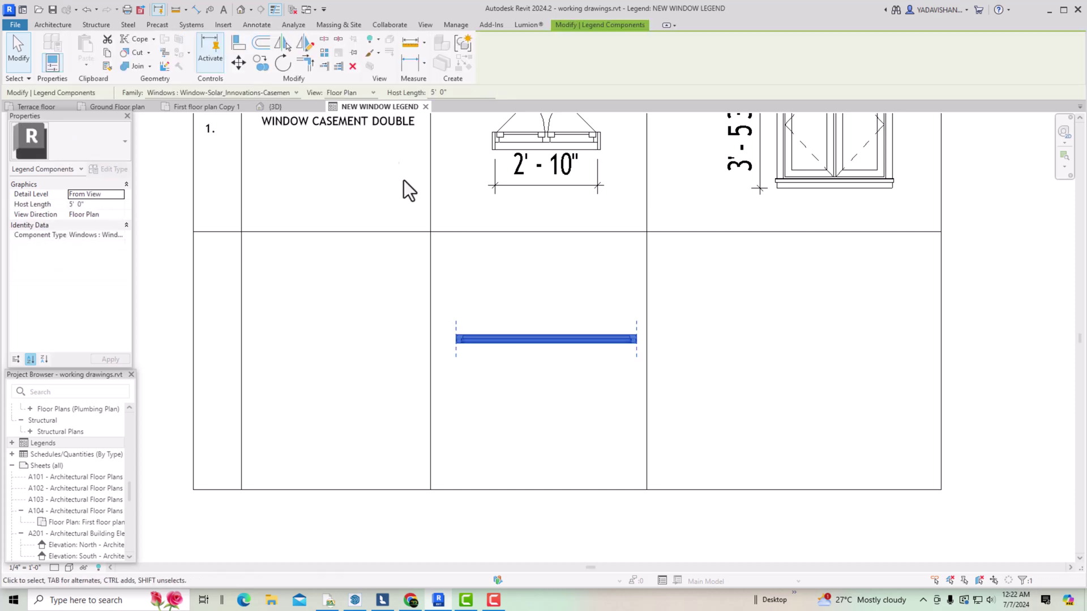
# - Add an aligned dimension across the full width of the second row's plan symbol, placed below it
pyautogui.click(257, 25)
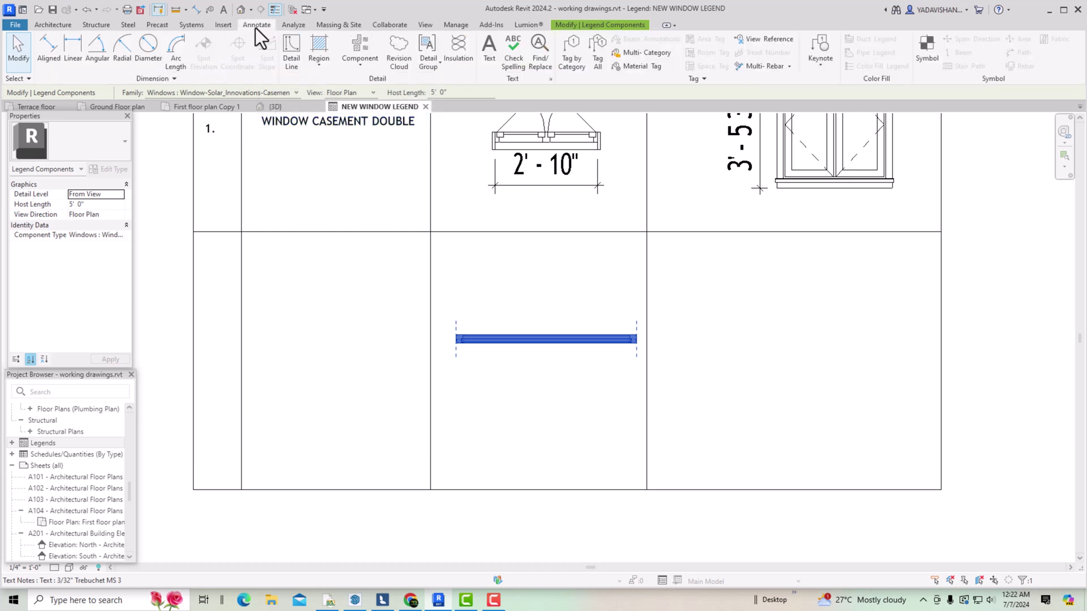
pyautogui.click(50, 44)
pyautogui.scroll(3, 478, 345)
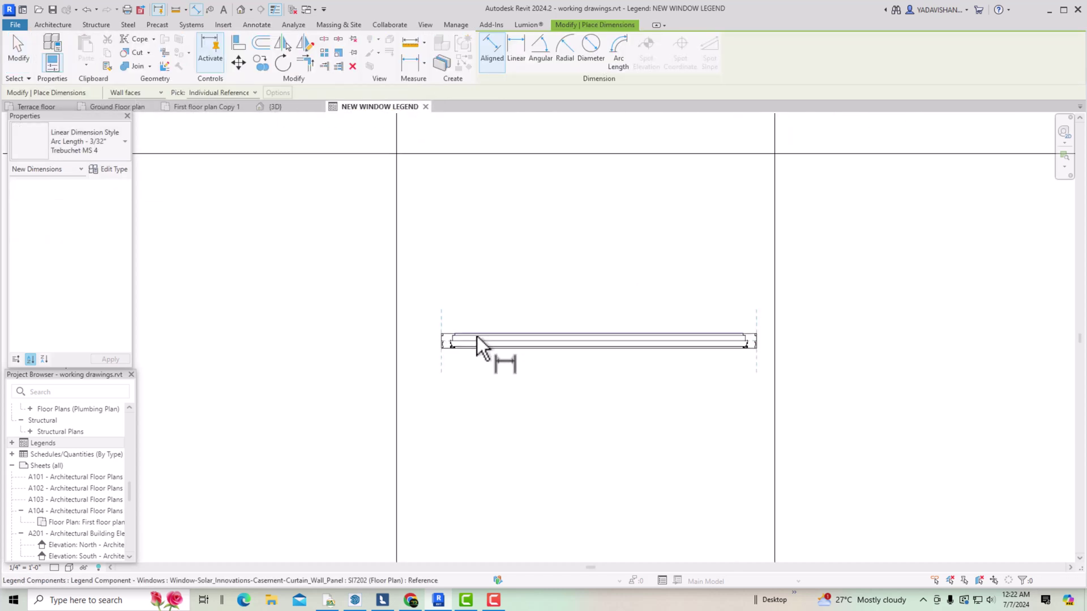
pyautogui.click(444, 350)
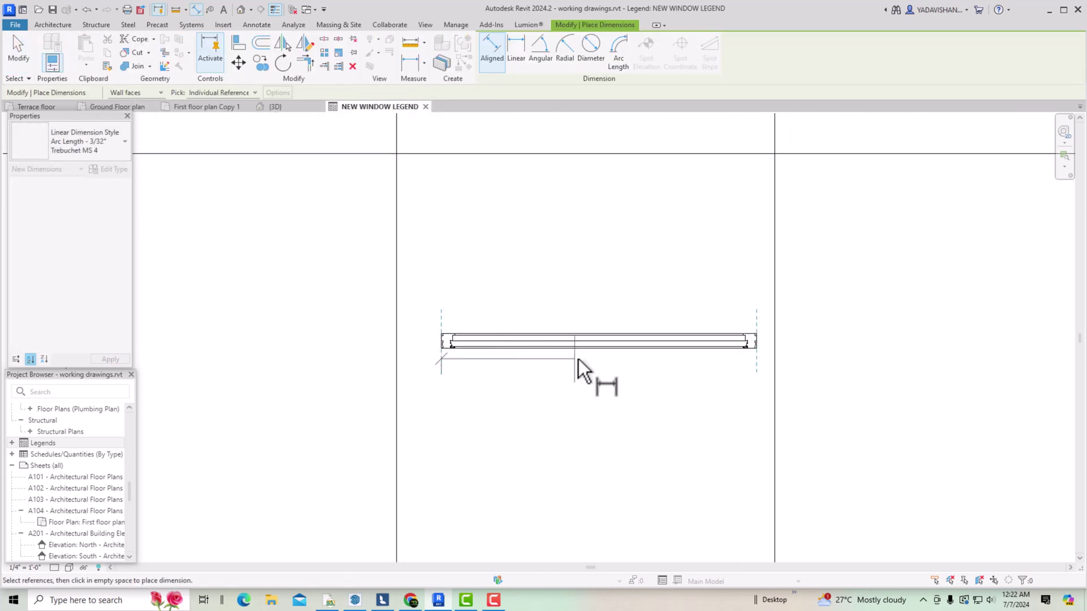
pyautogui.click(759, 350)
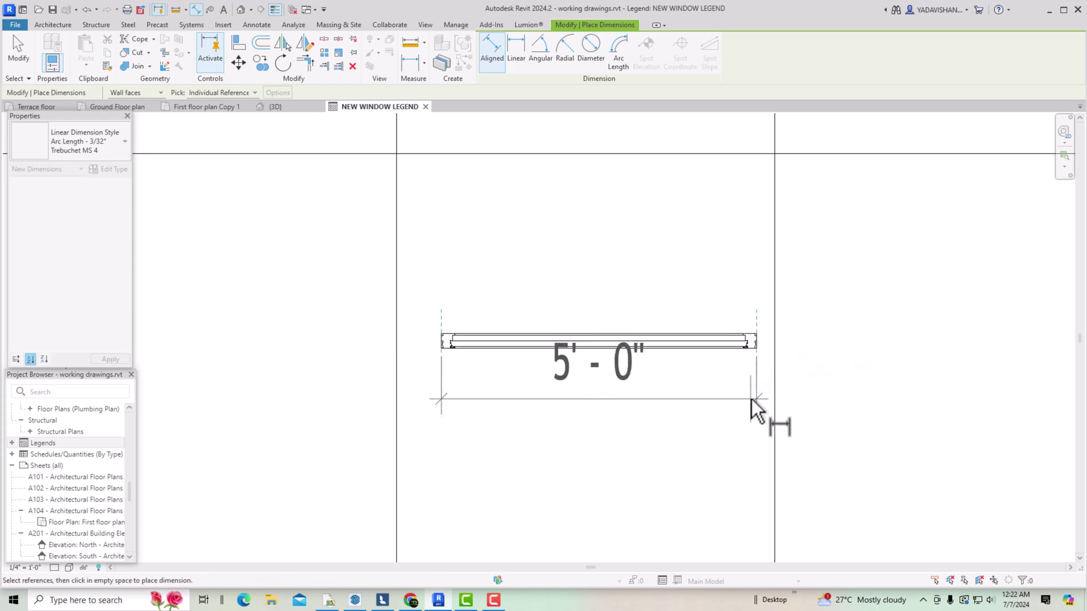
pyautogui.click(745, 467)
pyautogui.scroll(-2, 427, 339)
pyautogui.press('Escape')
pyautogui.press('Escape')
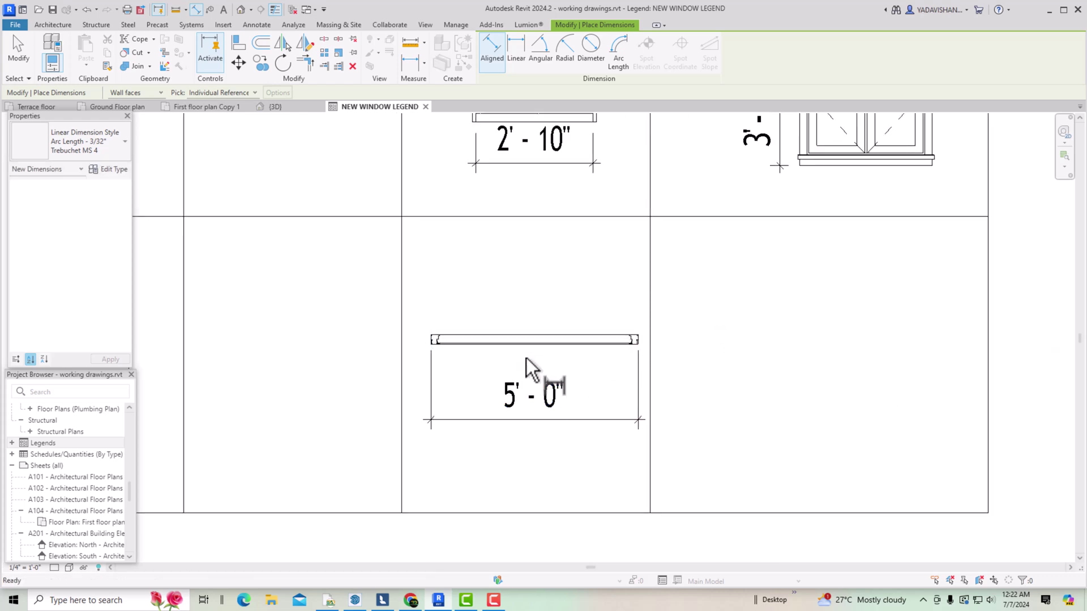
# - Copy the second row's plan symbol horizontally into the elevation view cell of the same row
pyautogui.click(535, 342)
pyautogui.click(260, 62)
pyautogui.click(467, 340)
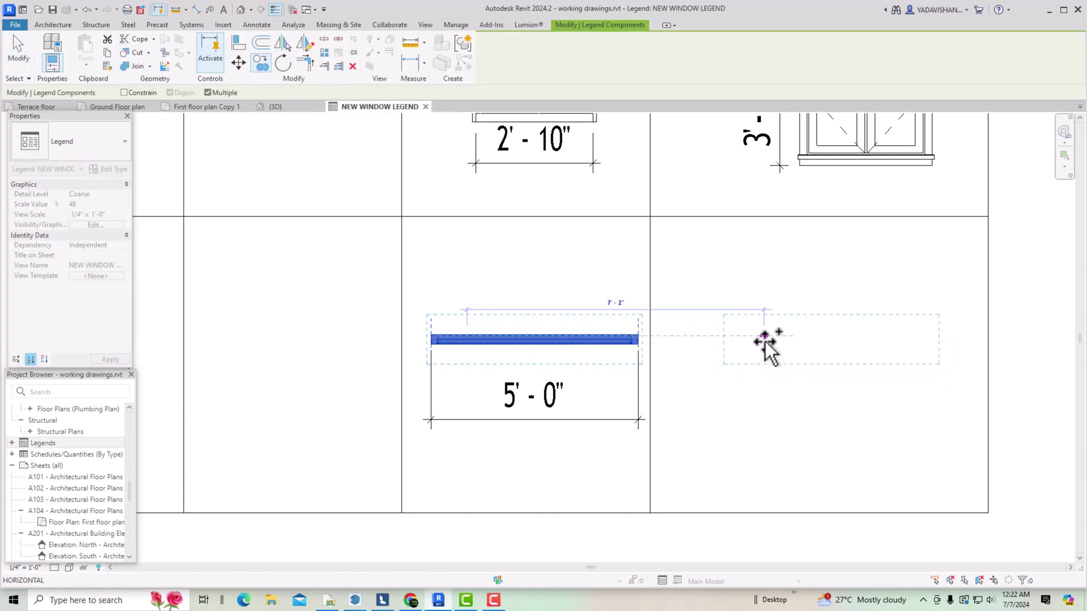
pyautogui.click(765, 340)
pyautogui.press('Escape')
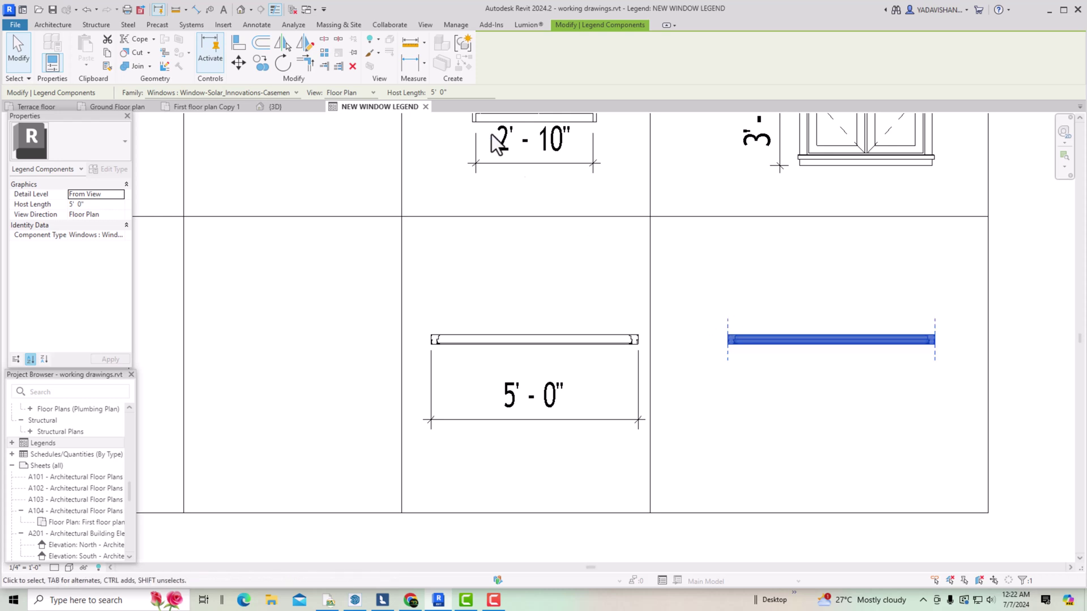
# - Set the copied window symbol's view direction to Elevation : Front
pyautogui.click(342, 91)
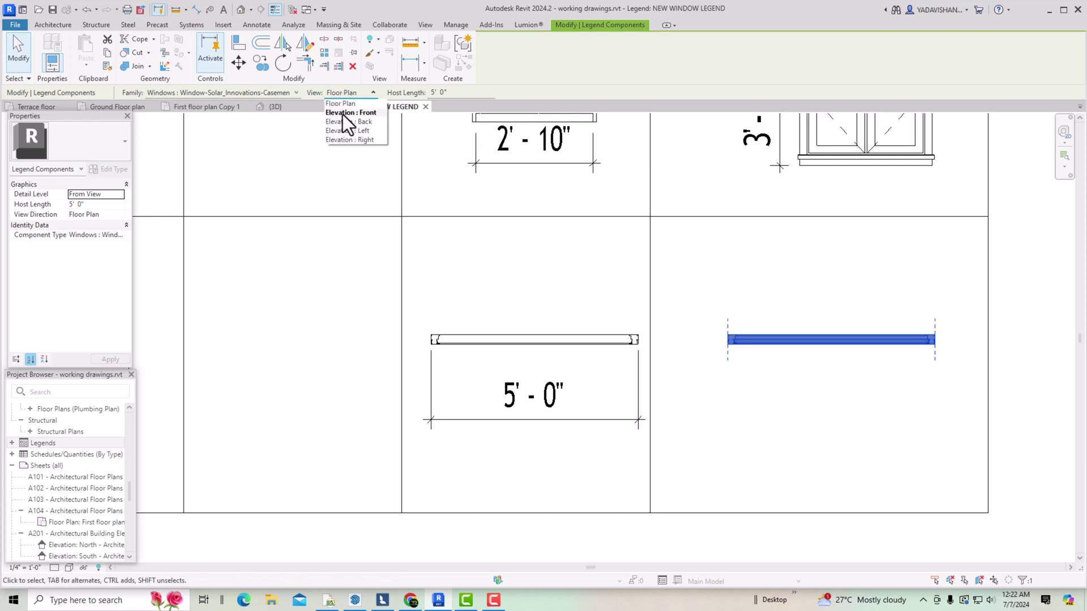
pyautogui.click(342, 113)
pyautogui.press('Escape')
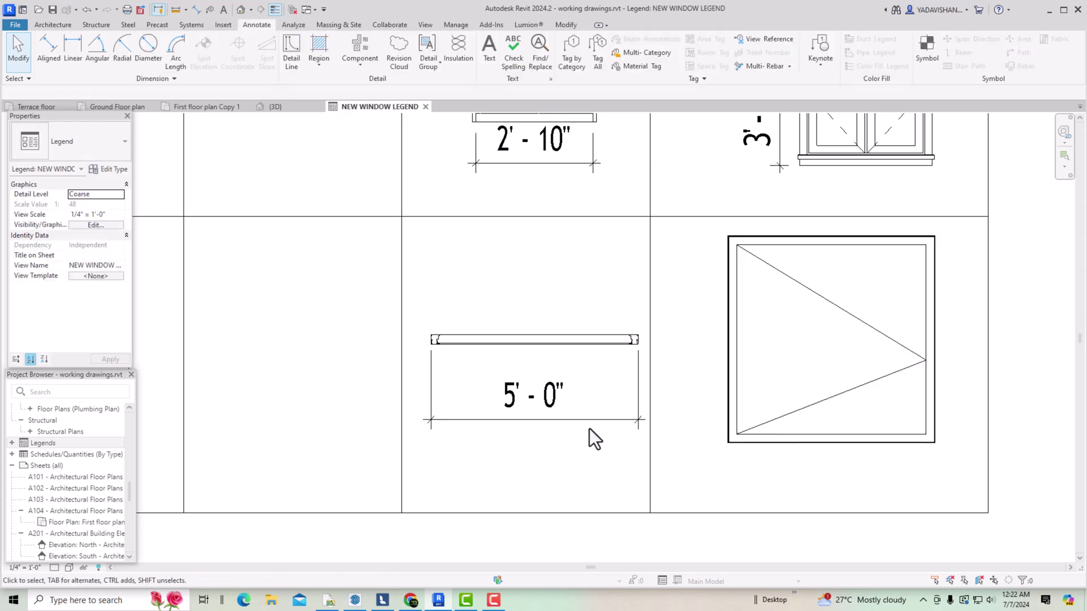
pyautogui.scroll(-5, 634, 428)
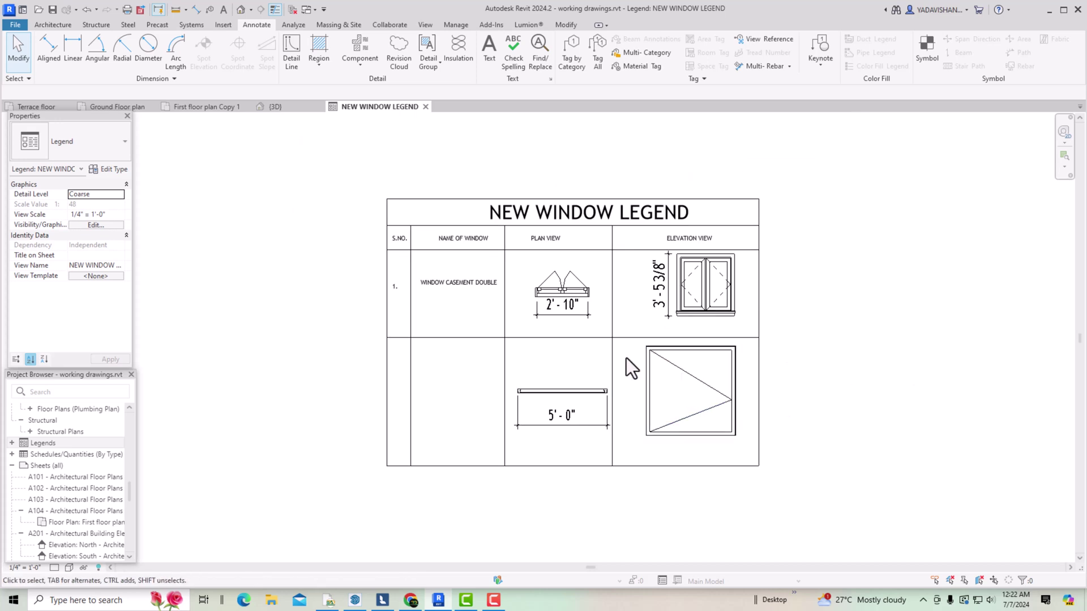
pyautogui.click(453, 284)
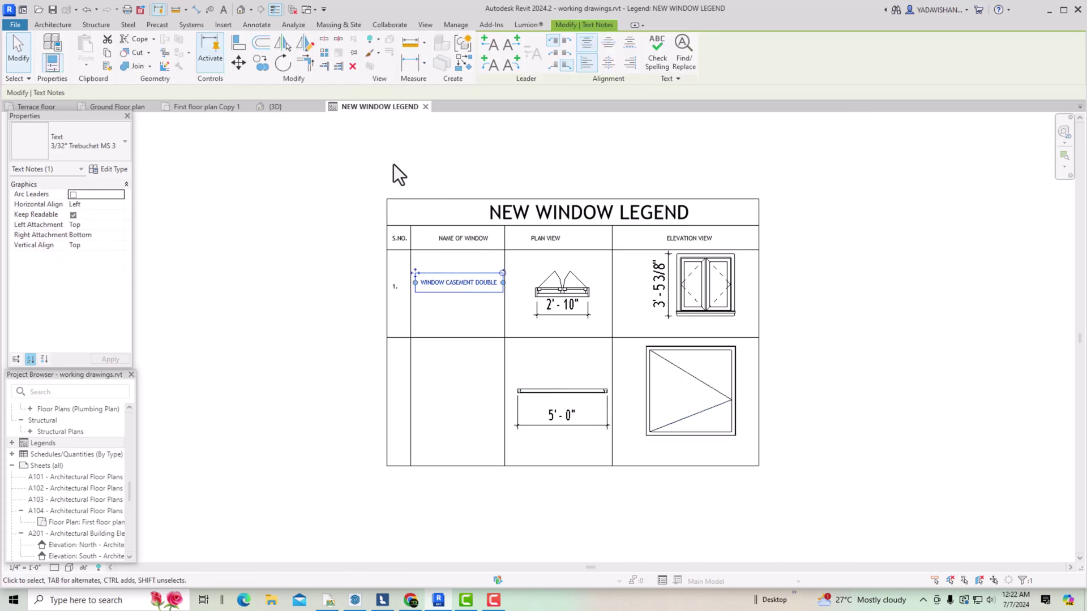
pyautogui.press('Escape')
pyautogui.click(595, 393)
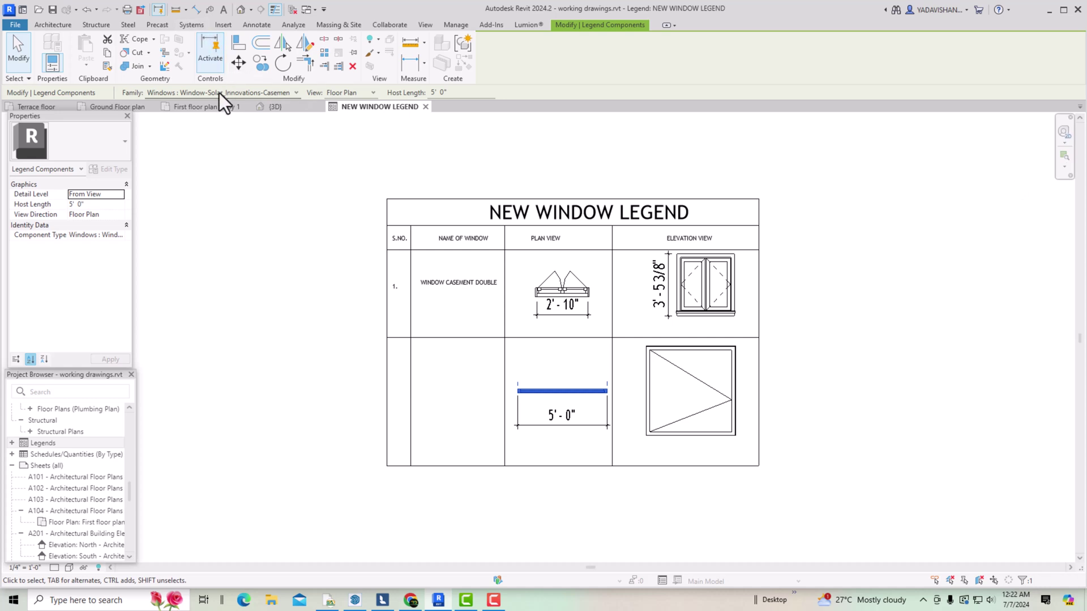
pyautogui.press('Escape')
# - Copy the first row's serial number and window name texts straight down into the second row
pyautogui.click(432, 284)
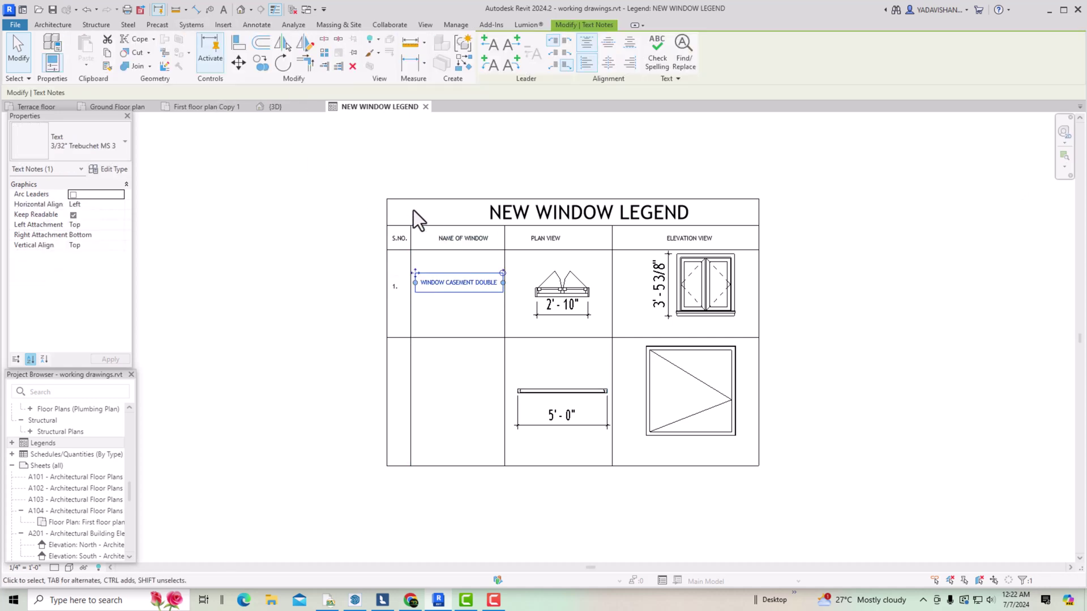
pyautogui.keyDown('ctrl'); pyautogui.click(396, 292); pyautogui.keyUp('ctrl')
pyautogui.click(261, 67)
pyautogui.click(471, 283)
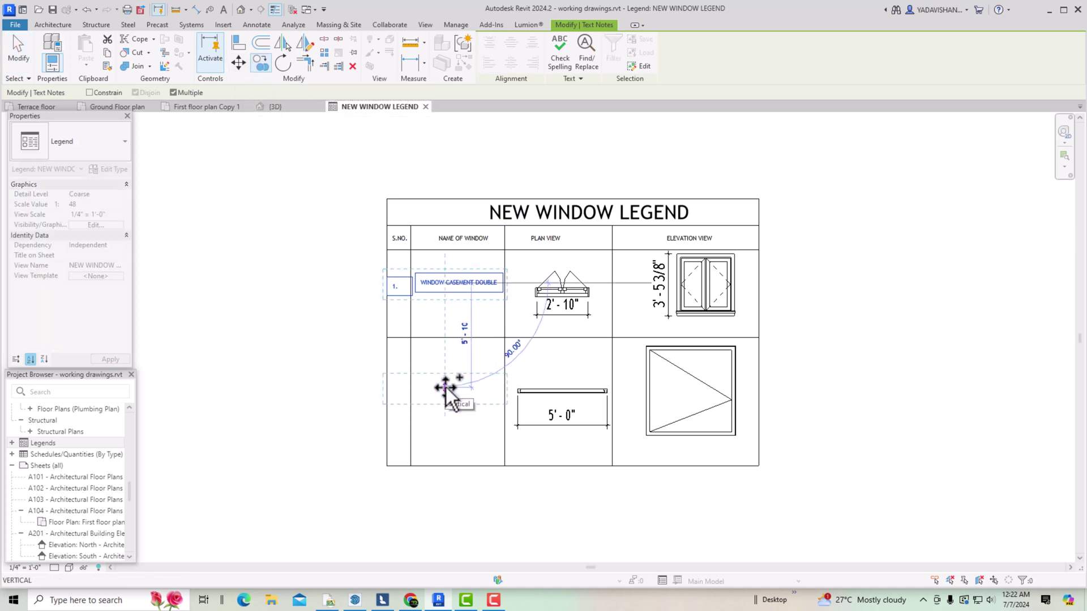
pyautogui.click(446, 389)
pyautogui.press('Escape')
# - Change the second row's window name to WINDOW SOLAR INNOV
pyautogui.doubleClick(460, 387)
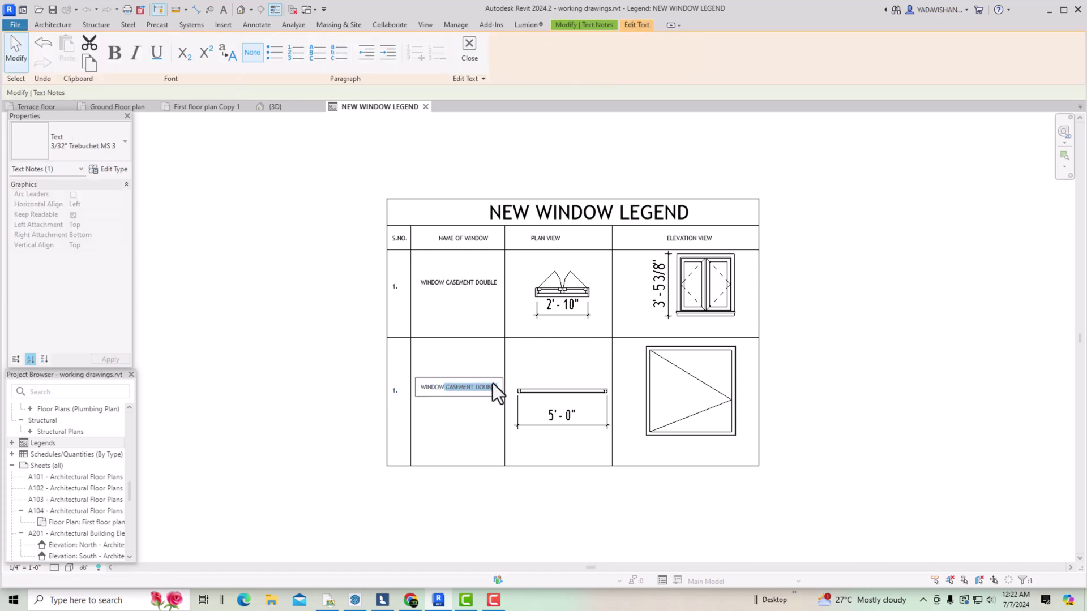
pyautogui.press('BackSpace')
pyautogui.write('SOLAR INNOV')
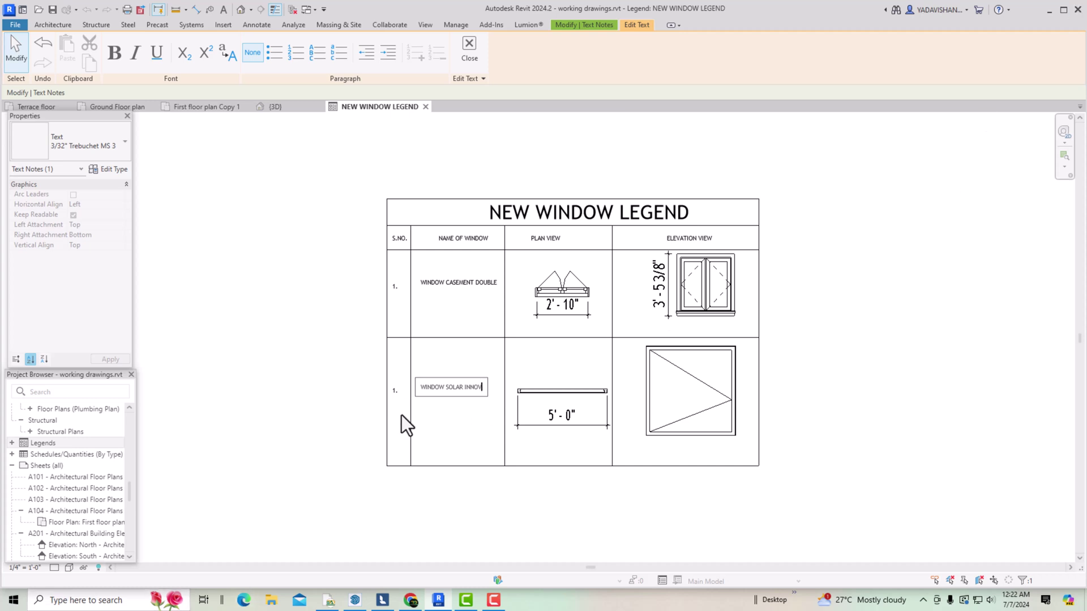
pyautogui.click(403, 394)
# - Change the second row's serial number to "2."
pyautogui.click(402, 393)
pyautogui.doubleClick(395, 392)
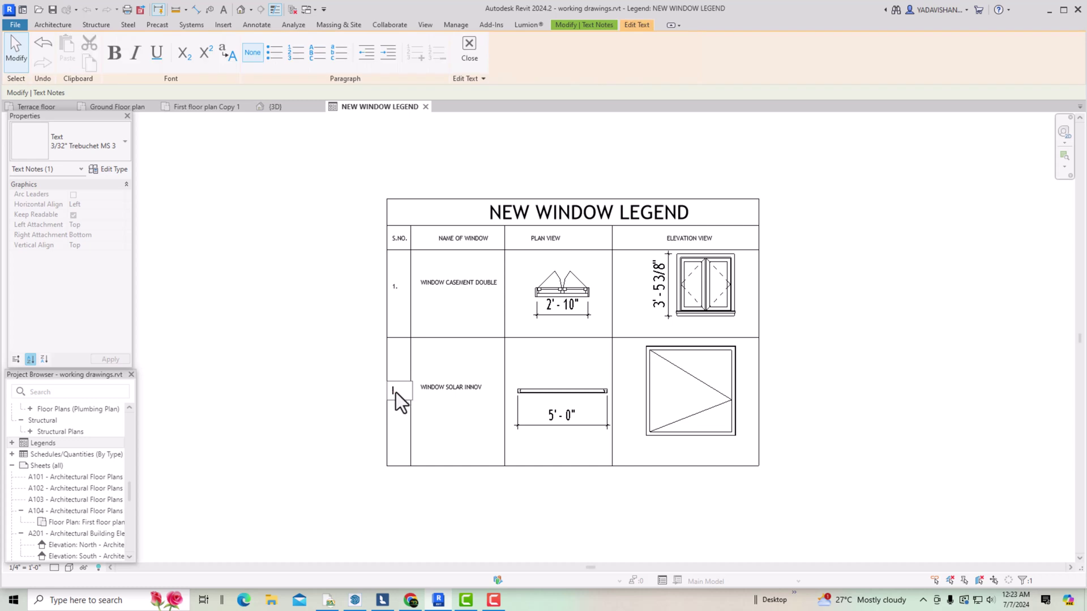
pyautogui.write('2.')
pyautogui.click(392, 484)
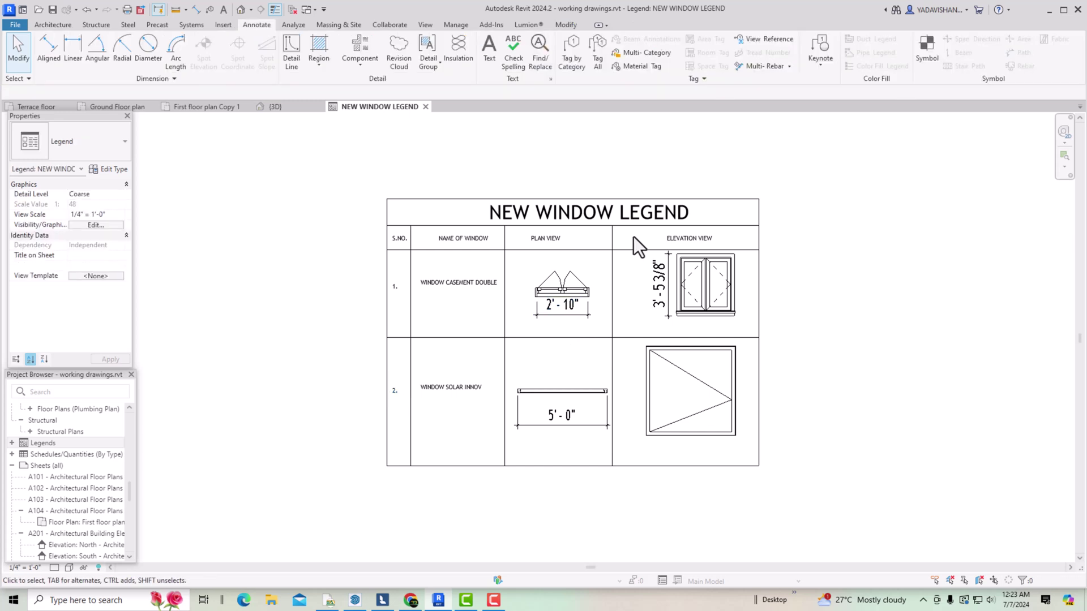
# - Open the sheet S102 - Structural Plans
pyautogui.scroll(-2, 633, 236)
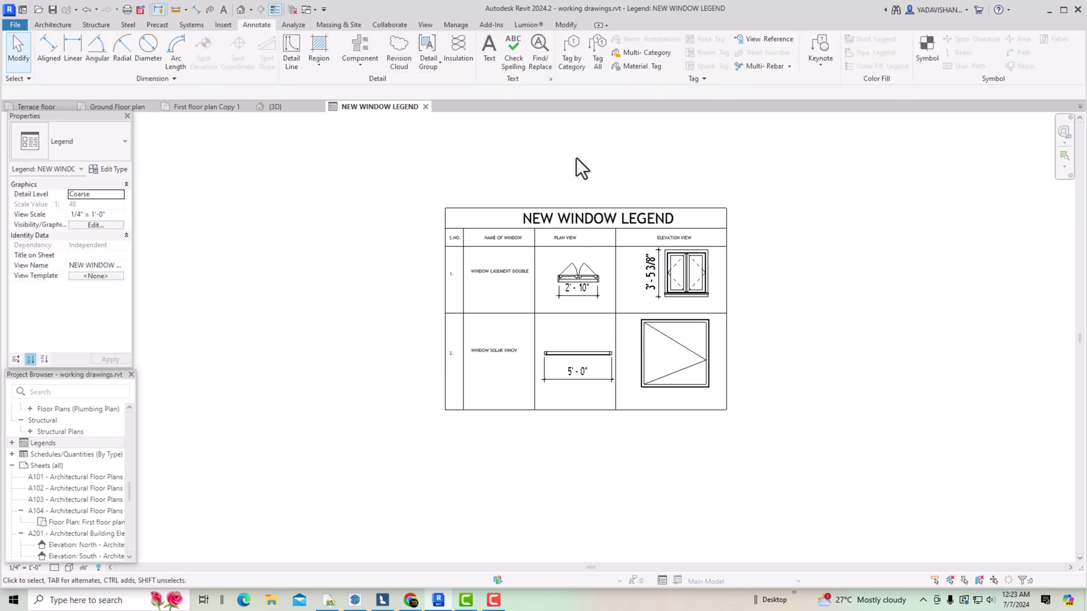
pyautogui.scroll(1, 736, 332)
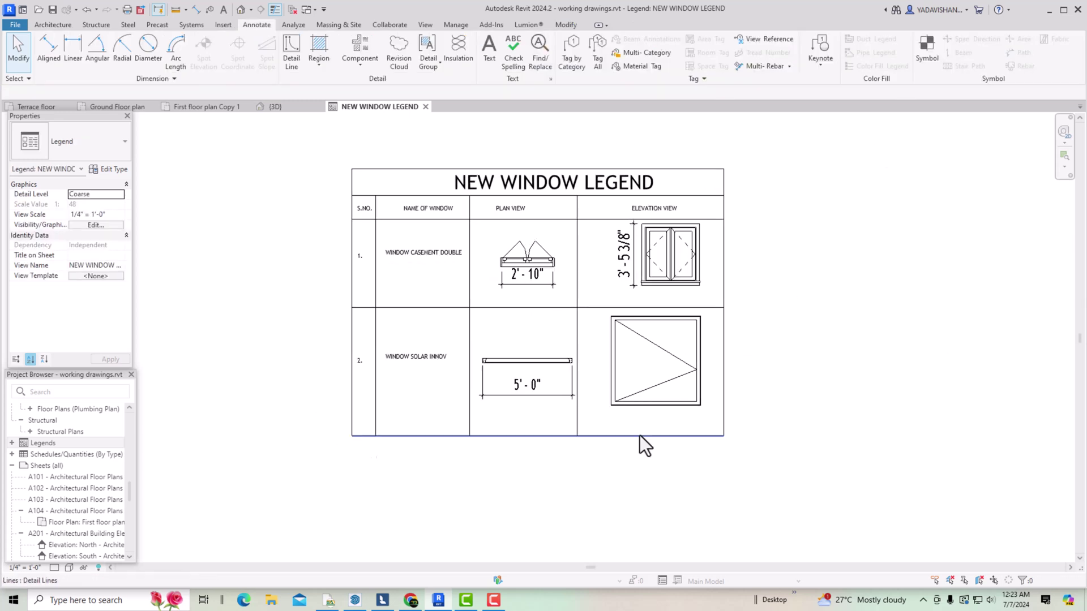
pyautogui.scroll(-2, 529, 232)
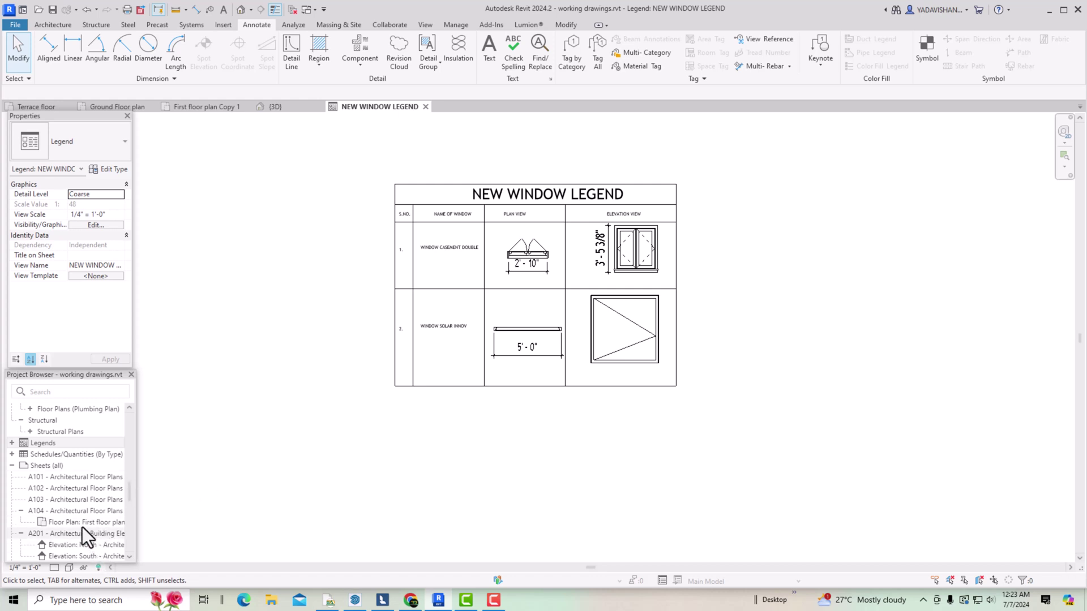
pyautogui.scroll(-5, 88, 488)
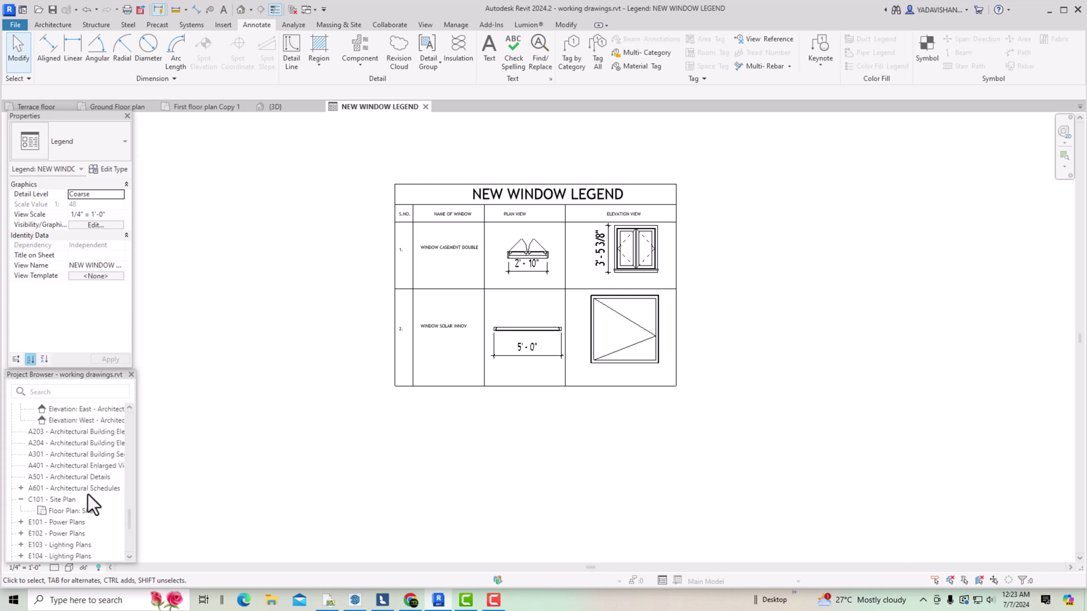
pyautogui.scroll(-3, 80, 521)
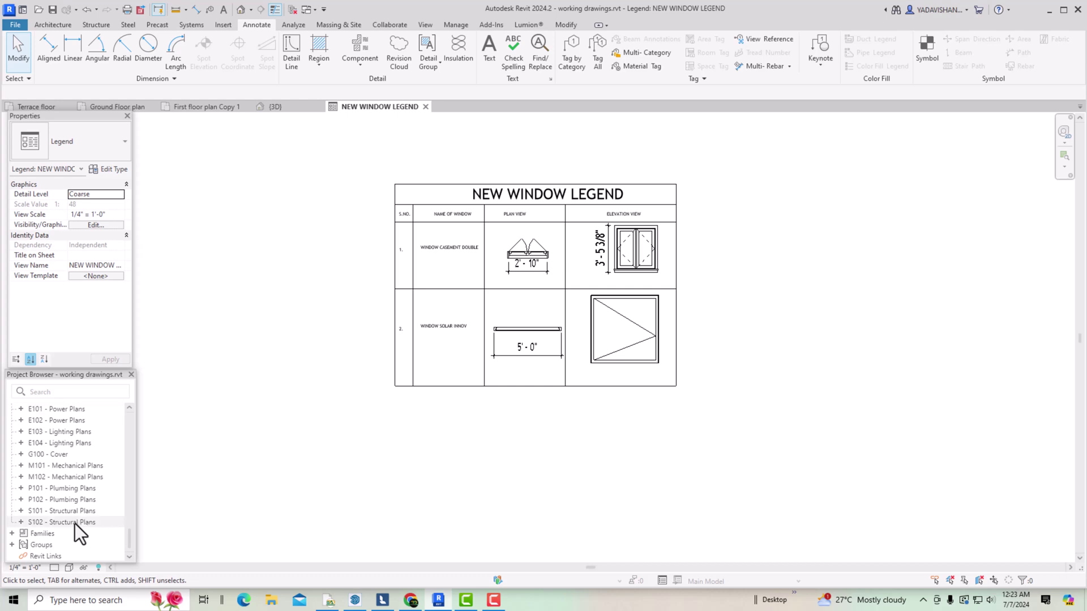
pyautogui.doubleClick(75, 523)
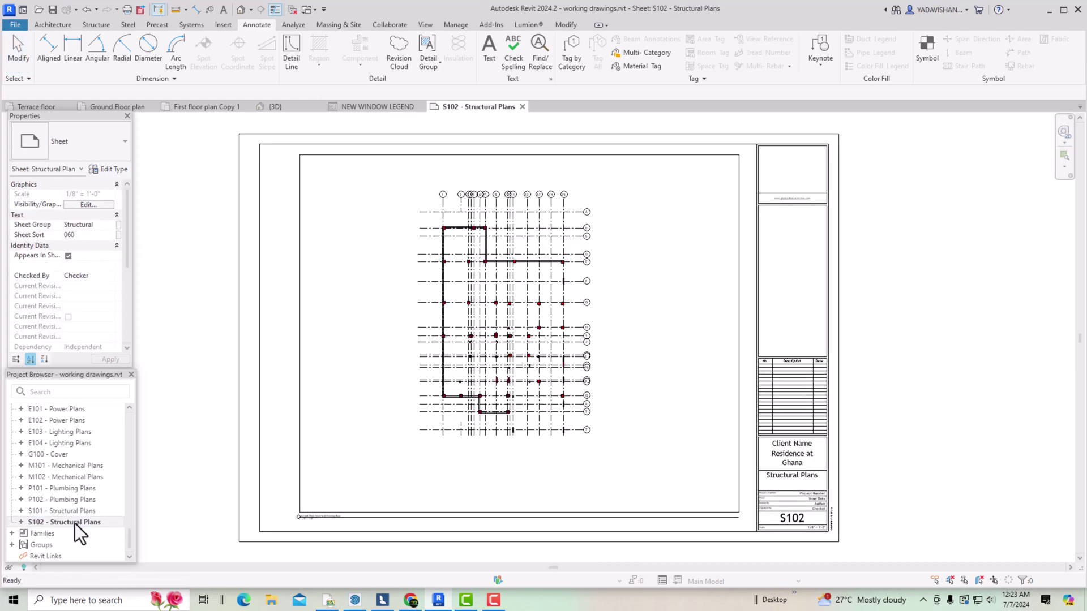
# - Place the NEW WINDOW LEGEND on the sheet, in the empty area to the right of the structural plan's upper part
pyautogui.scroll(3, 76, 504)
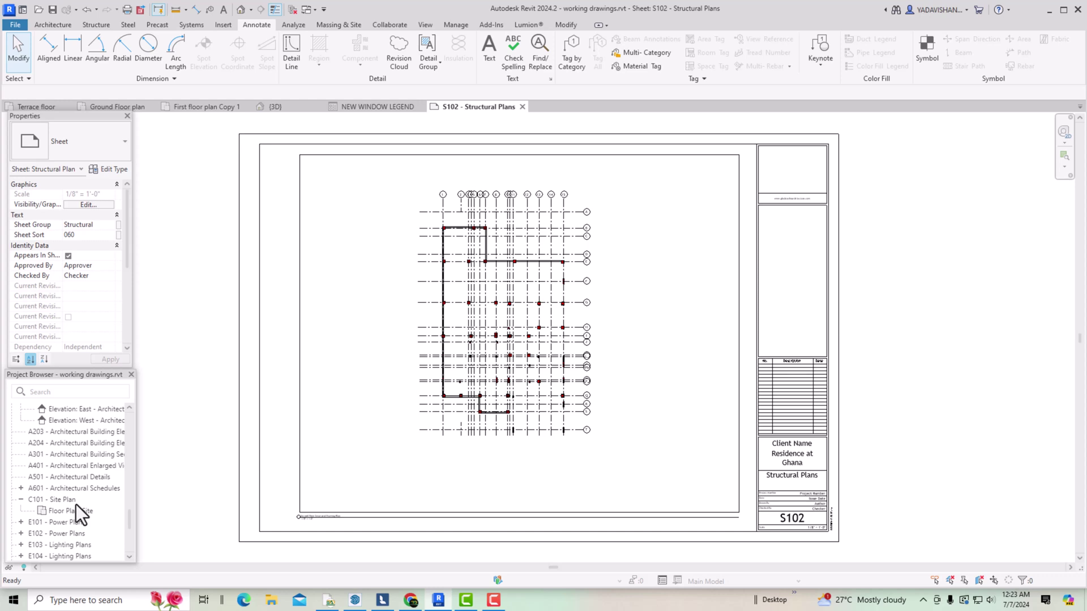
pyautogui.scroll(-3, 76, 504)
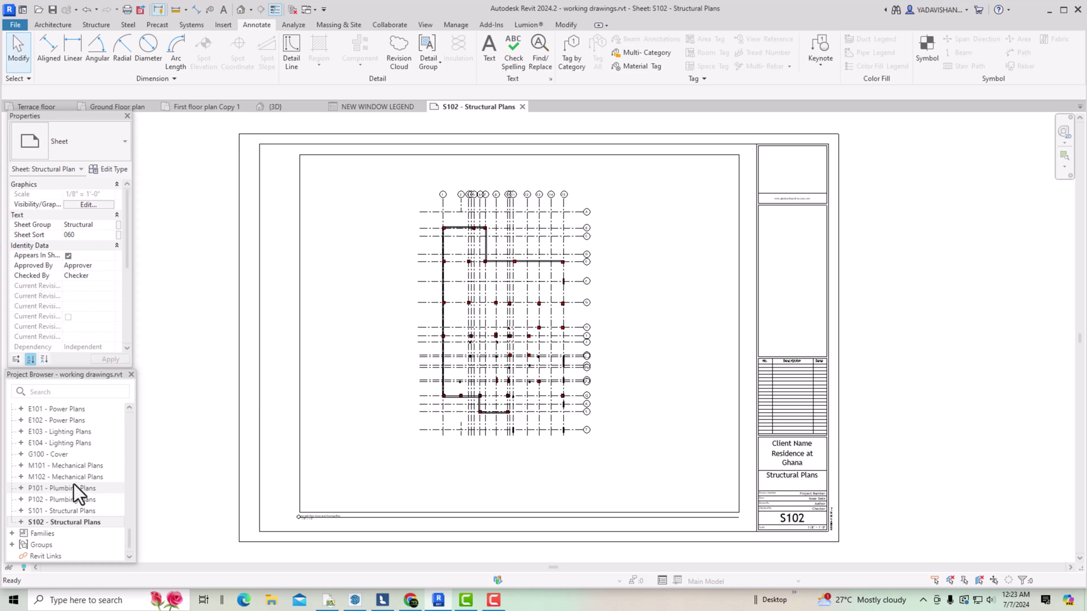
pyautogui.scroll(3, 73, 484)
pyautogui.scroll(5, 74, 476)
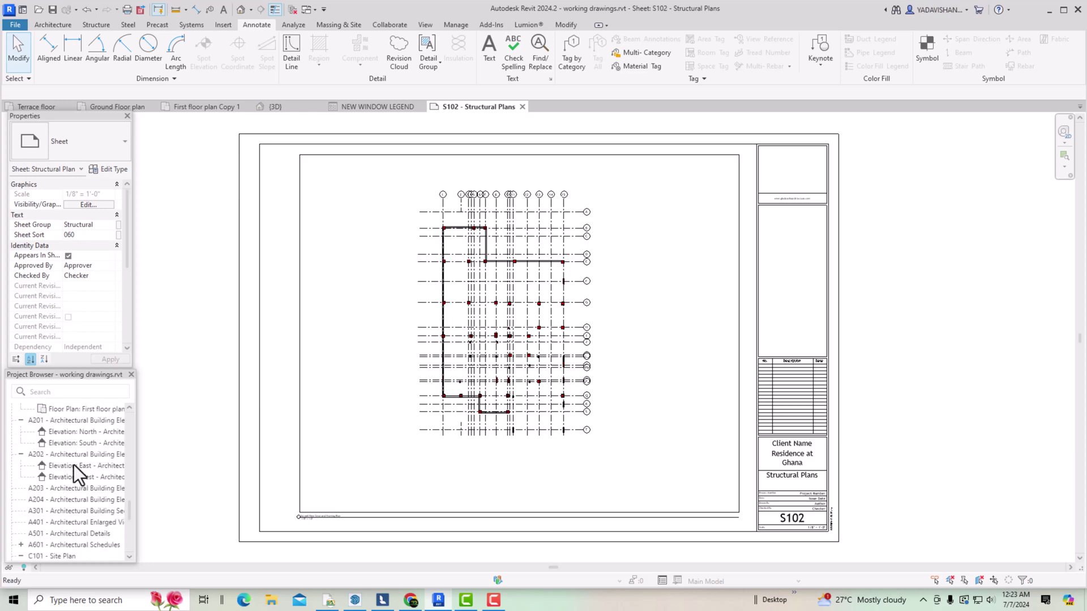
pyautogui.scroll(-2, 74, 464)
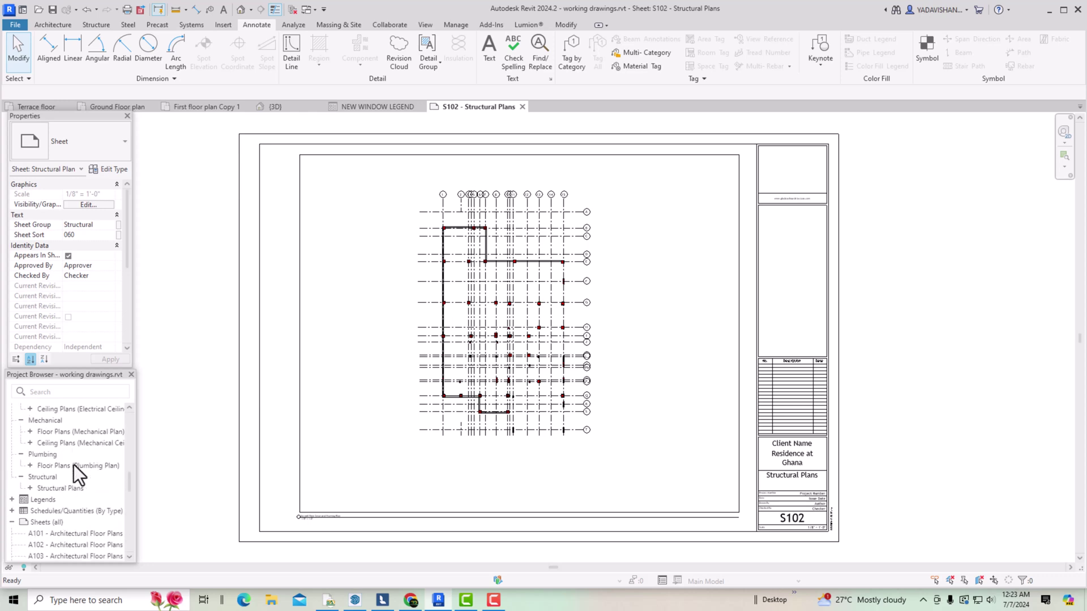
pyautogui.doubleClick(49, 501)
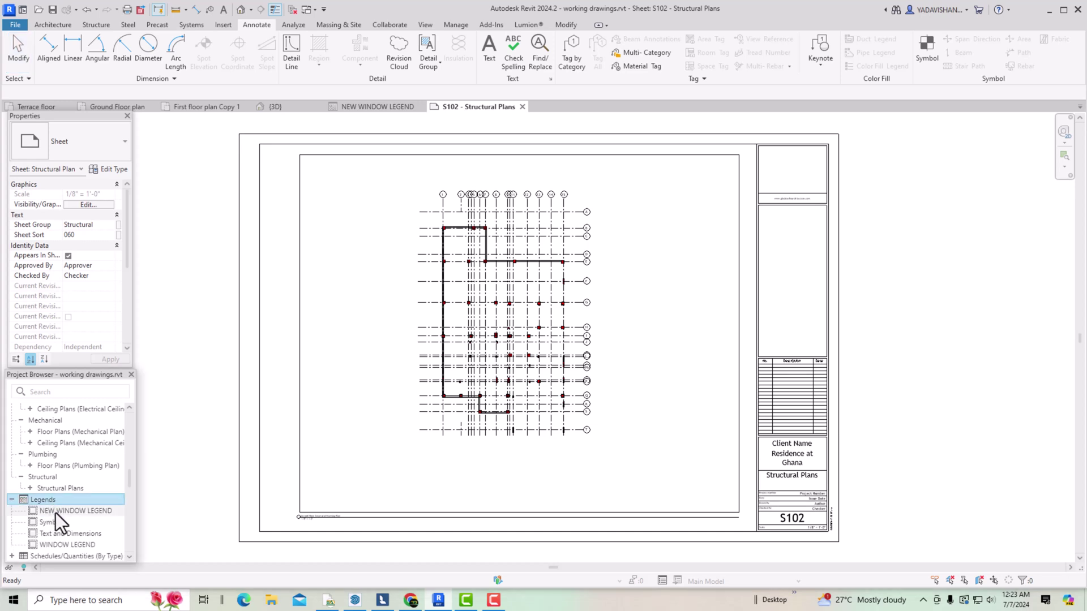
pyautogui.moveTo(56, 512); pyautogui.dragTo(678, 389)
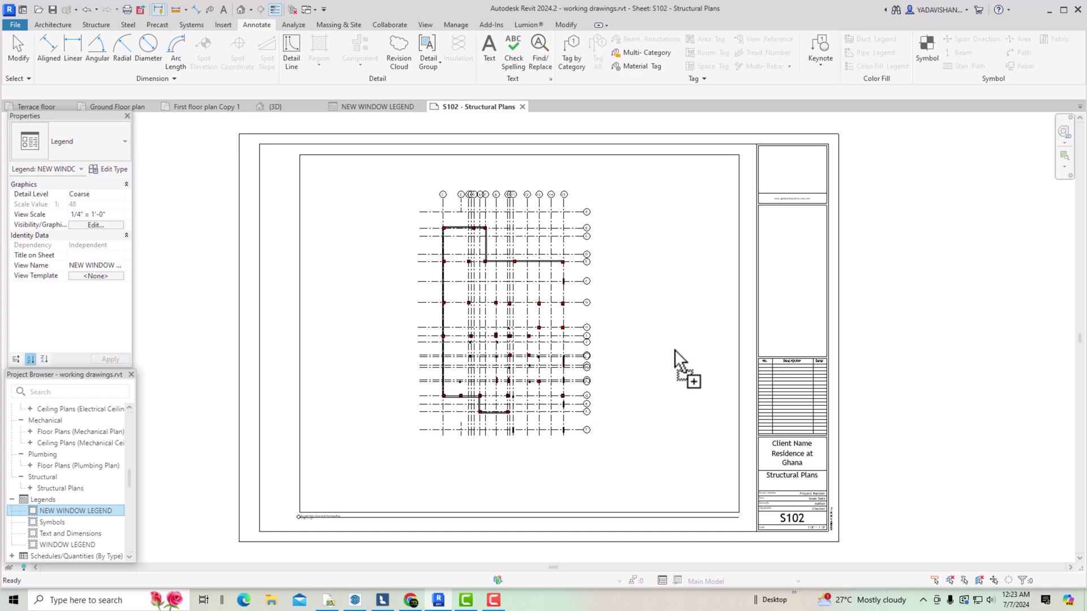
pyautogui.moveTo(674, 350); pyautogui.dragTo(674, 351)
pyautogui.click(664, 244)
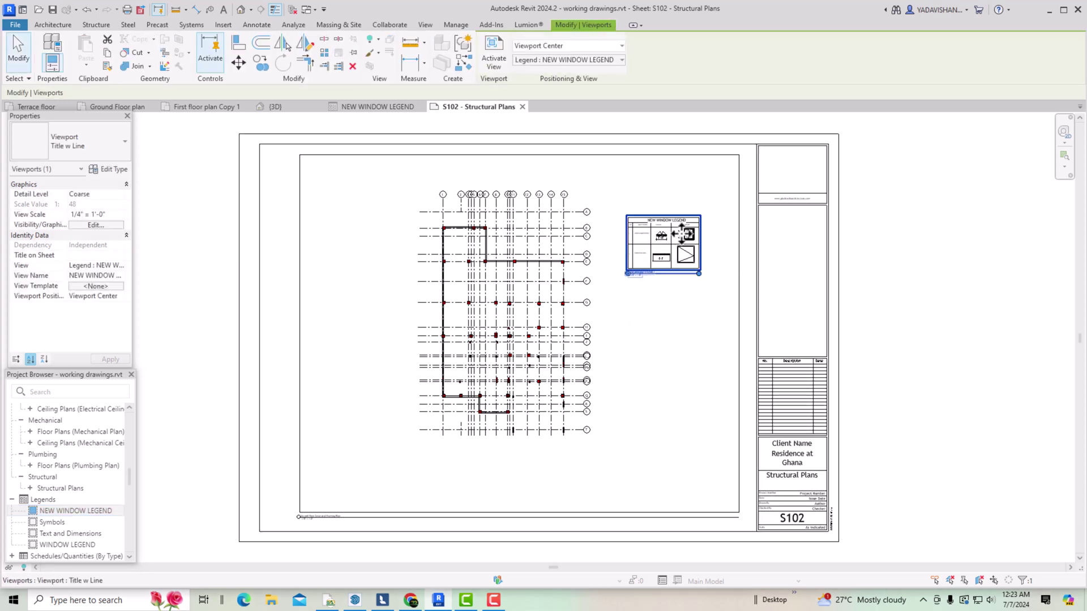
# - Examine the placed window legend's rows, symbols, dimensions and view title on the sheet up close
pyautogui.scroll(3, 668, 241)
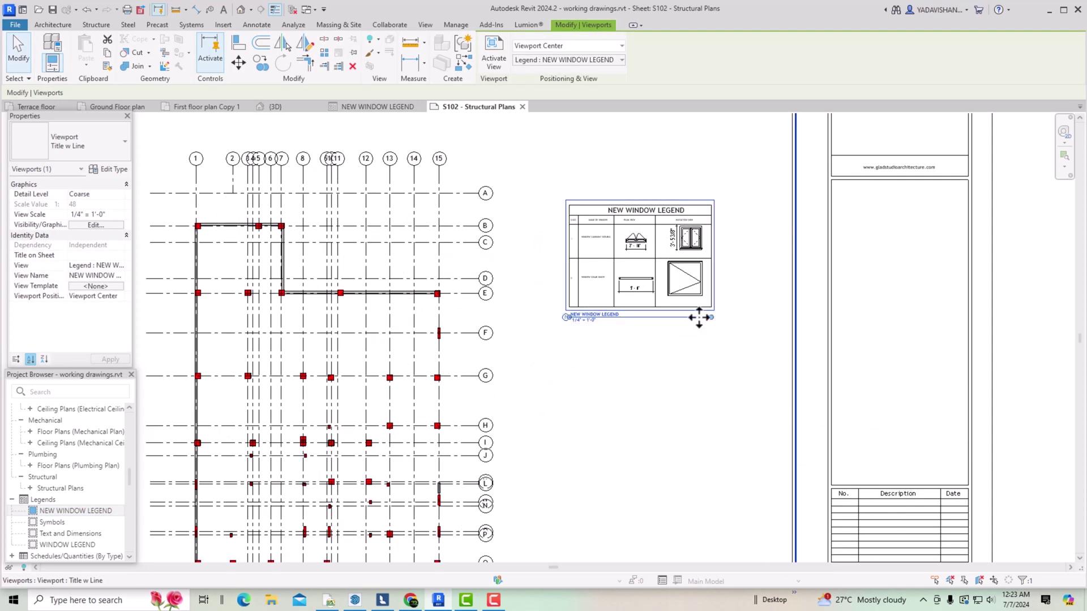
pyautogui.scroll(1, 722, 355)
pyautogui.scroll(-5, 696, 286)
pyautogui.press('Escape')
pyautogui.scroll(6, 650, 309)
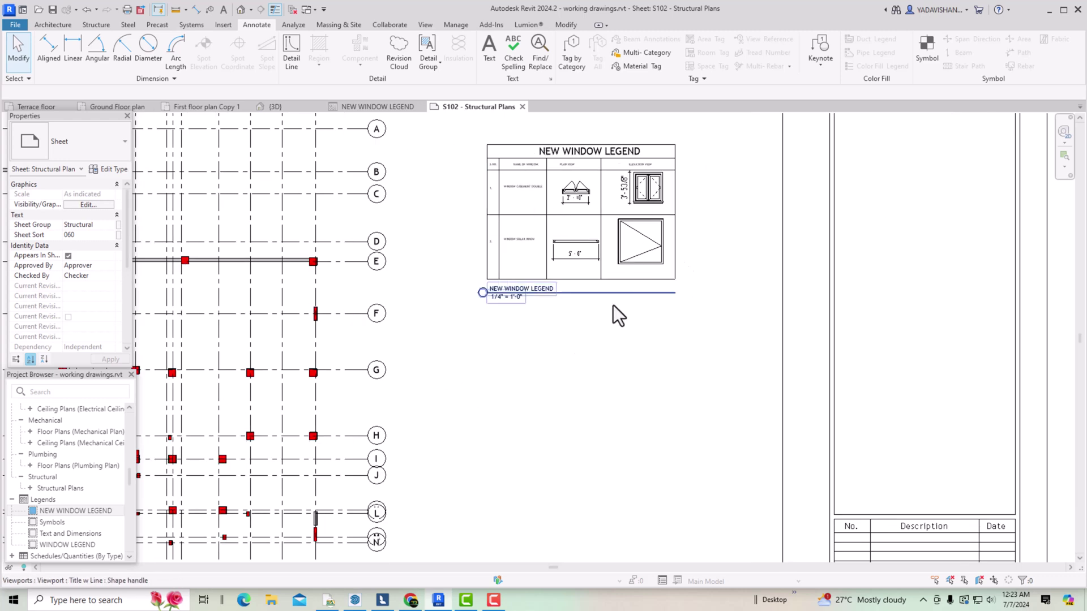
pyautogui.click(617, 376)
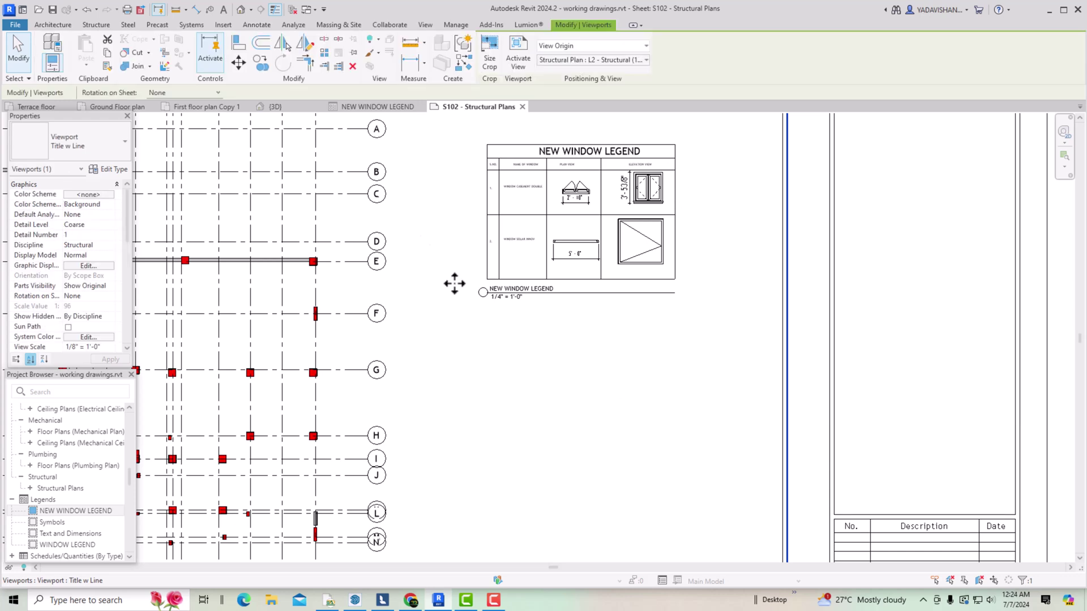
pyautogui.press('Escape')
pyautogui.scroll(1, 613, 224)
pyautogui.scroll(2, 608, 223)
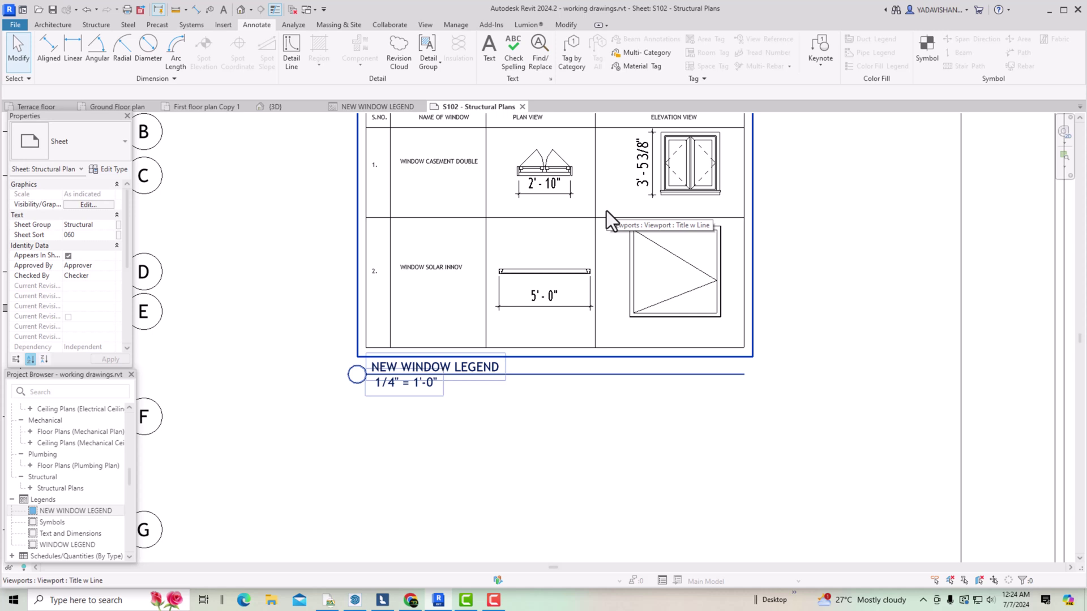